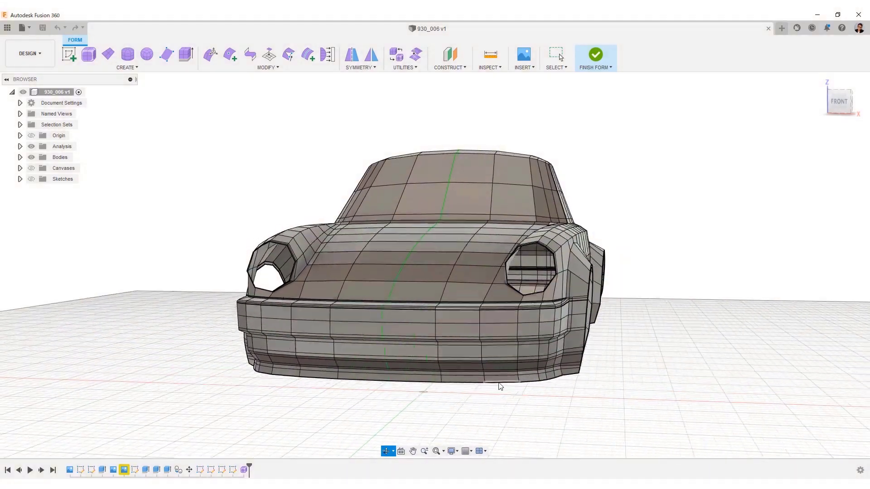
key("Escape")
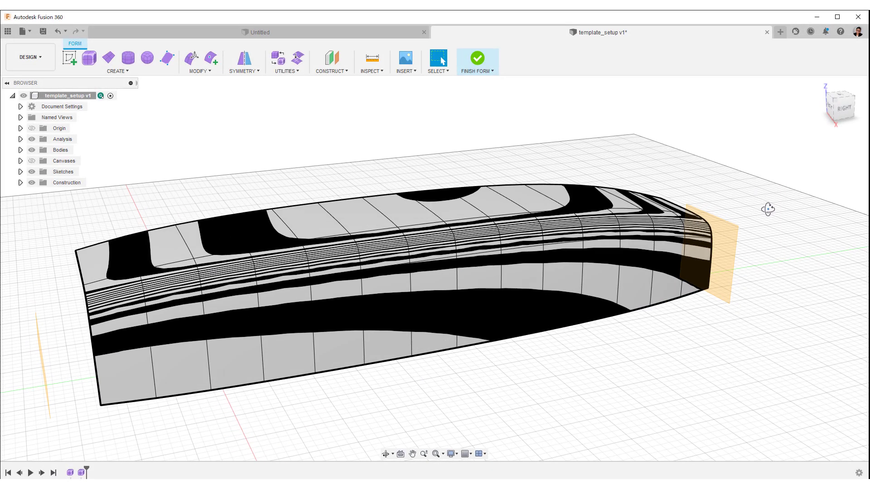
- In box display, delete the upper boundary edge loop to remove the body's top row of faces
key("alt+1")
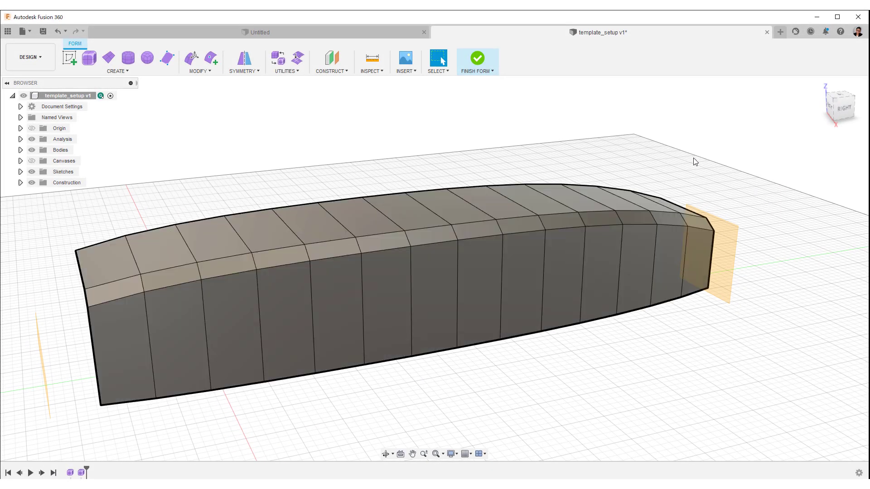
double_click(434, 193)
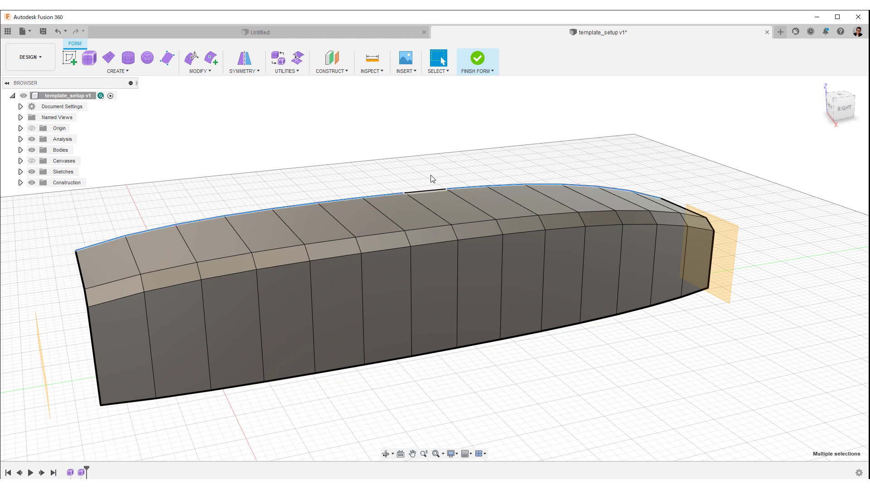
right_click(428, 154)
left_click(407, 144)
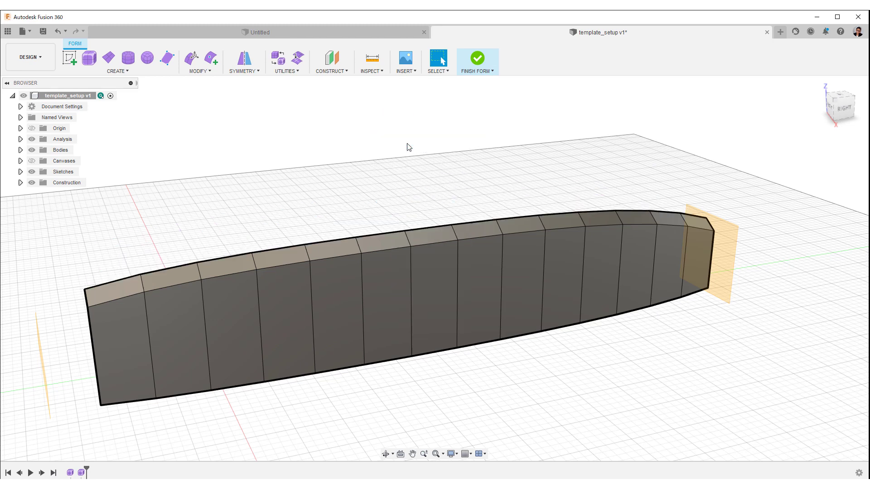
- Examine the remaining side surface from several angles in smooth and box display
left_click(489, 308)
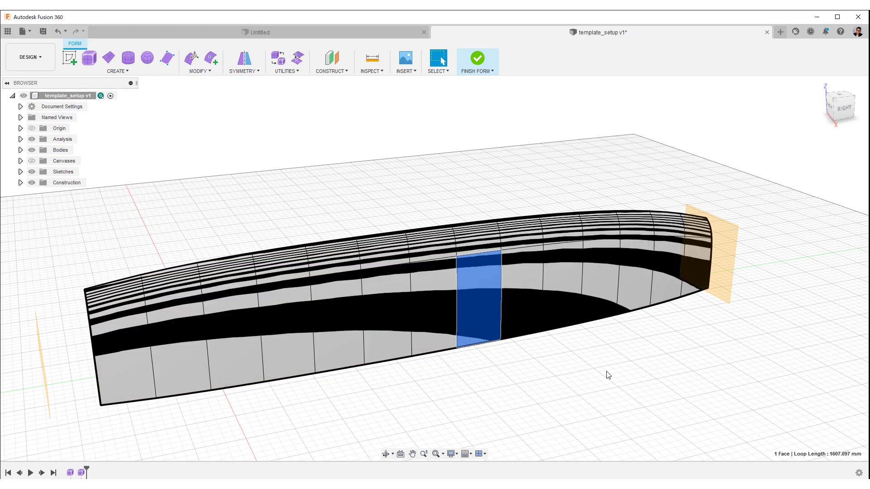
mouse_move(606, 375)
middle_mouse_down("shift")
mouse_move(557, 361)
mouse_move(581, 358)
middle_mouse_up("shift")
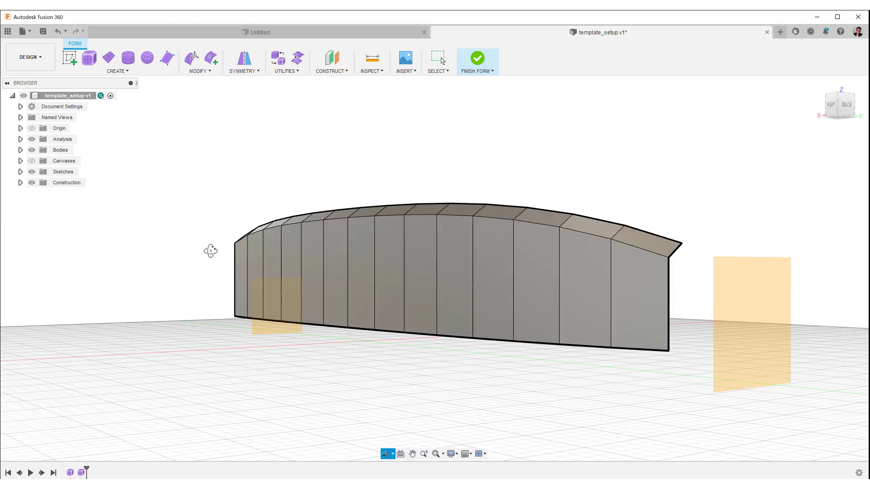
middle_click_drag(209, 250, 293, 268, "shift")
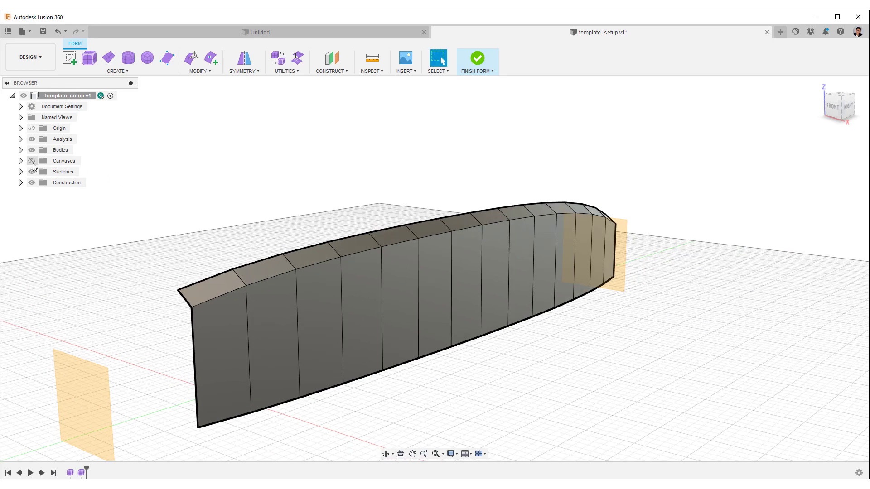
- Show the canvases, compare the body with the top-view blueprint, and expand the Bodies folder
left_click(33, 161)
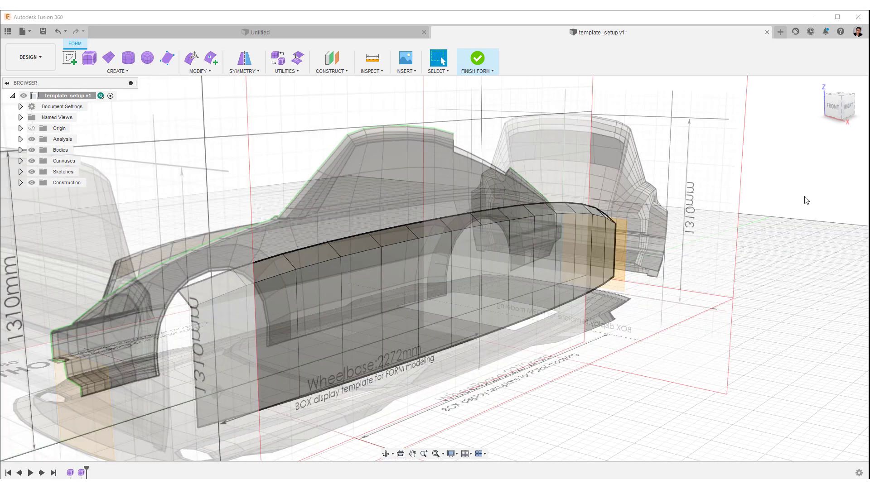
left_click(851, 110)
middle_click_drag(328, 326, 466, 345)
scroll(466, 345, "down", 2)
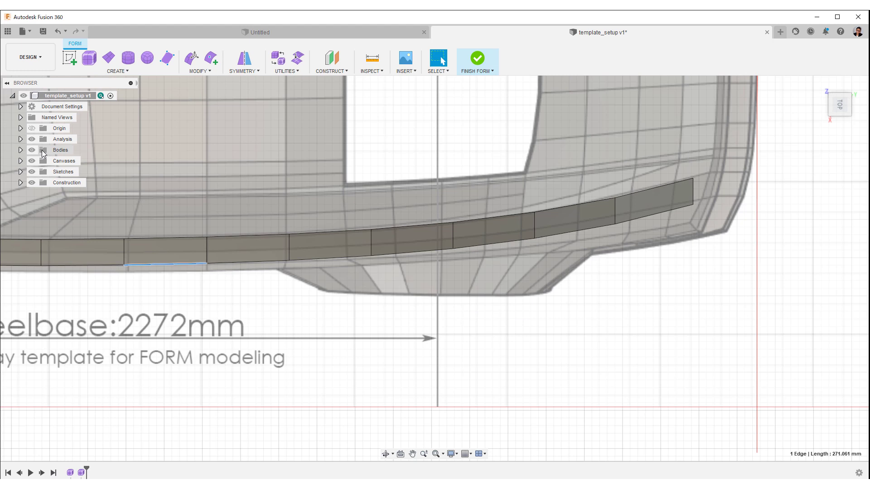
left_click(27, 147)
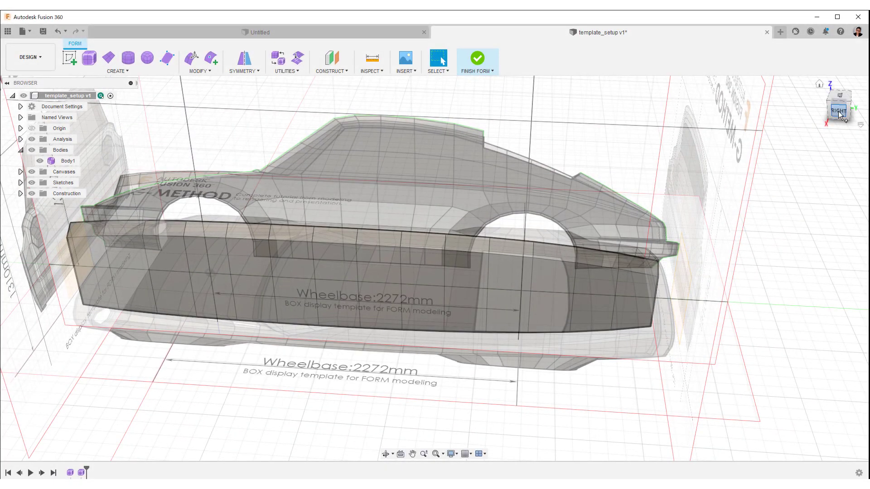
- In the side view, delete the body's lower boundary edges to remove the row of side faces
left_click(839, 111)
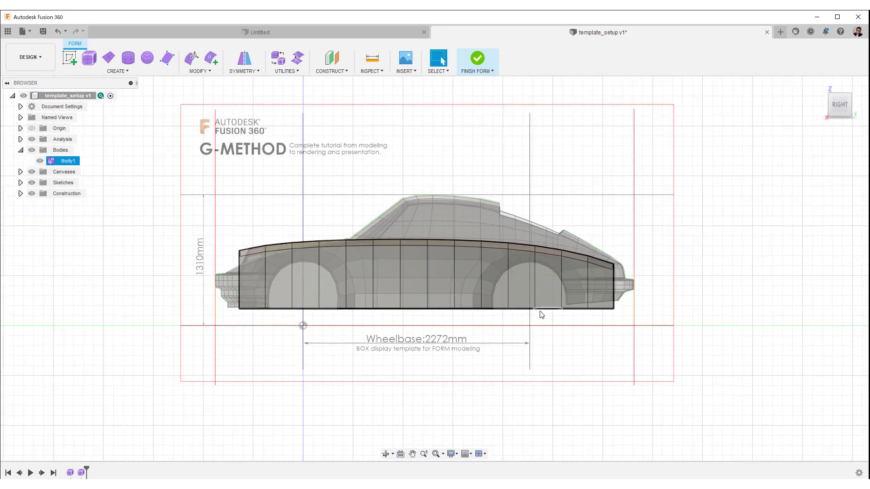
double_click(546, 310)
right_click(546, 311)
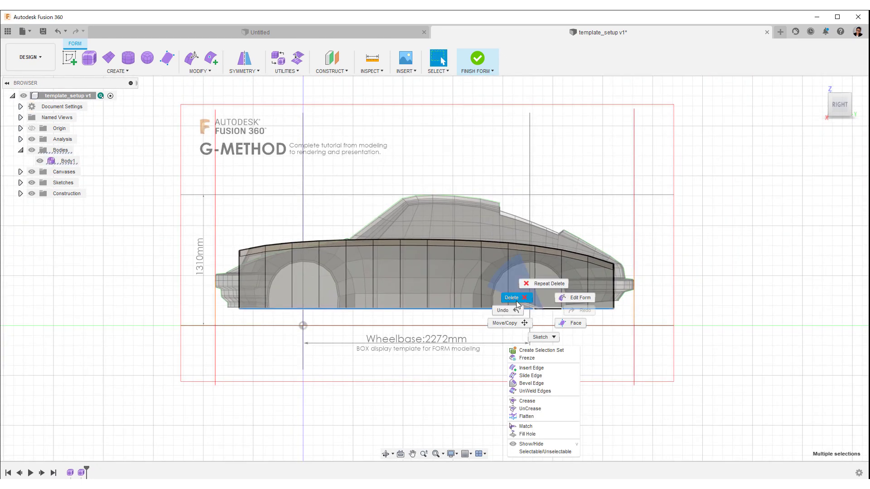
key("Escape")
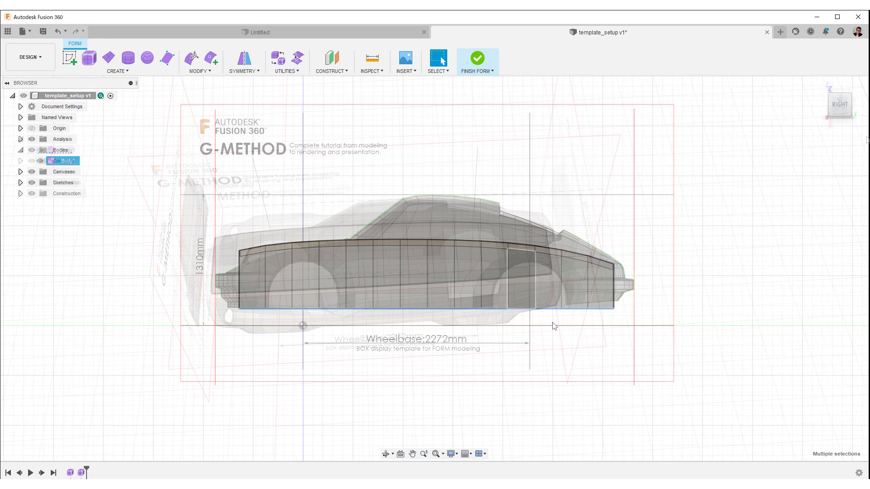
- In the top view, try selecting the row of outer side edges that runs to the rear end
left_click(843, 107)
left_click(844, 107)
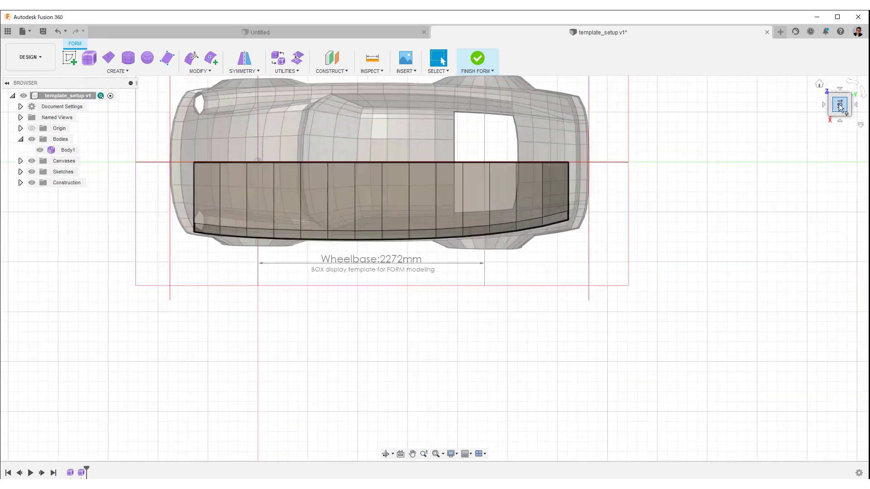
scroll(561, 247, "up", 5)
scroll(561, 230, "up", 3)
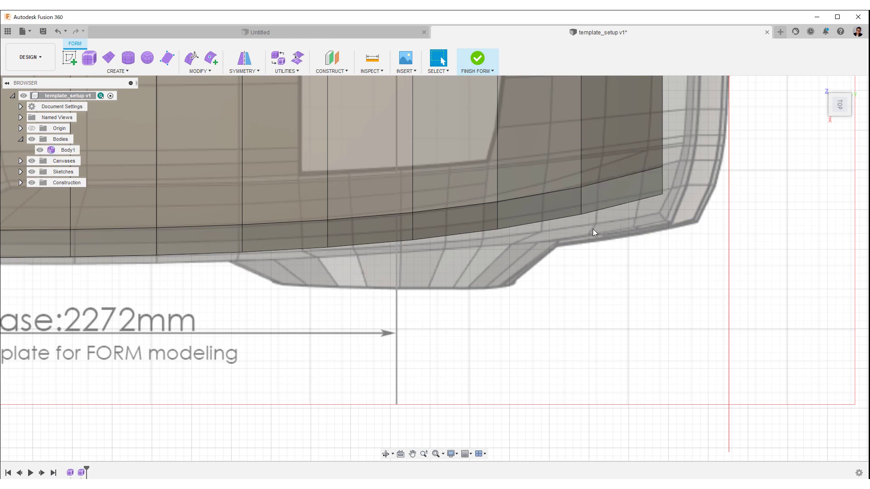
left_click(215, 255)
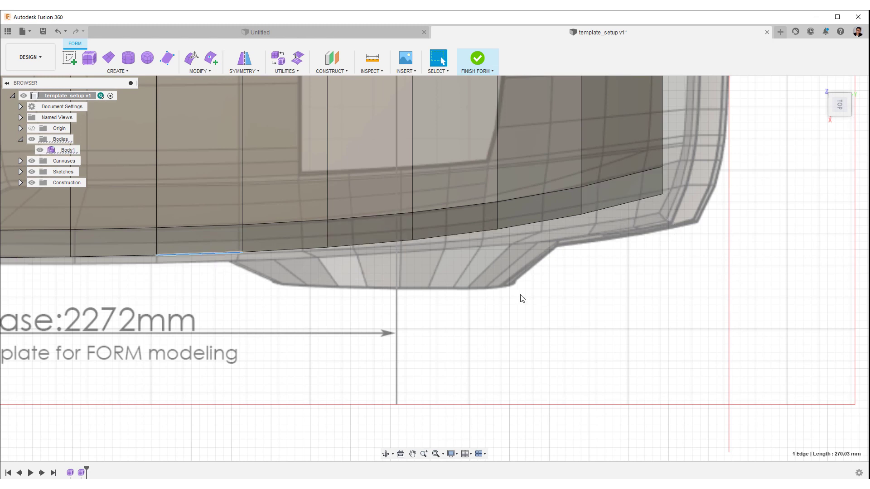
double_click(631, 203, "shift")
left_click(626, 259)
- Move the last three rear outer vertices outward one by one toward the blueprint outline, the second and third by about 61 mm and 46 mm
left_click(662, 194)
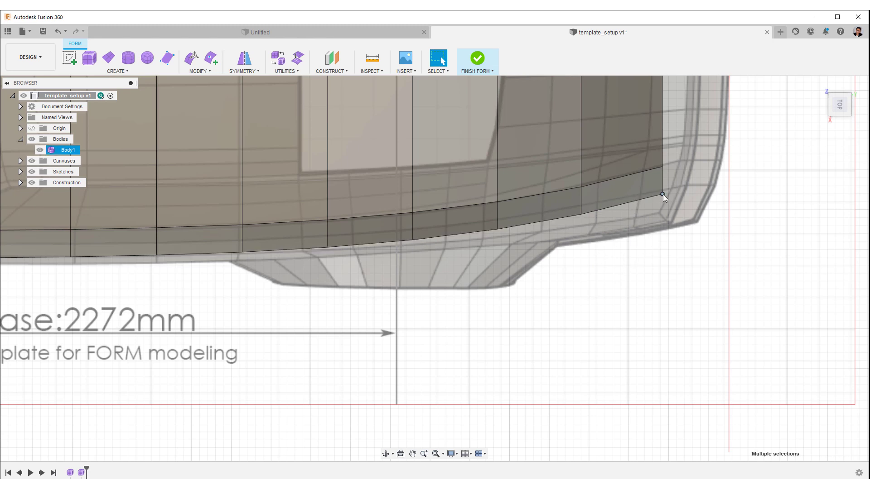
right_click(688, 245)
left_click(717, 238)
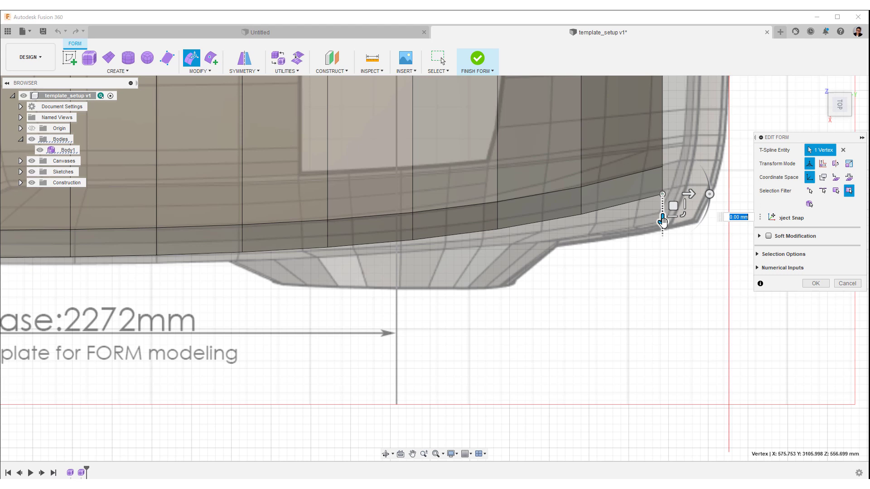
left_click_drag(662, 221, 662, 247)
left_click(581, 215)
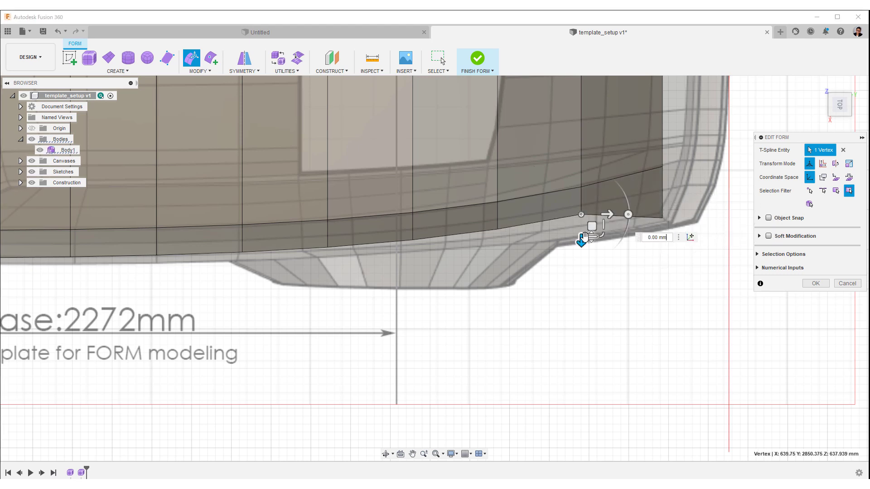
left_click_drag(585, 237, 584, 256)
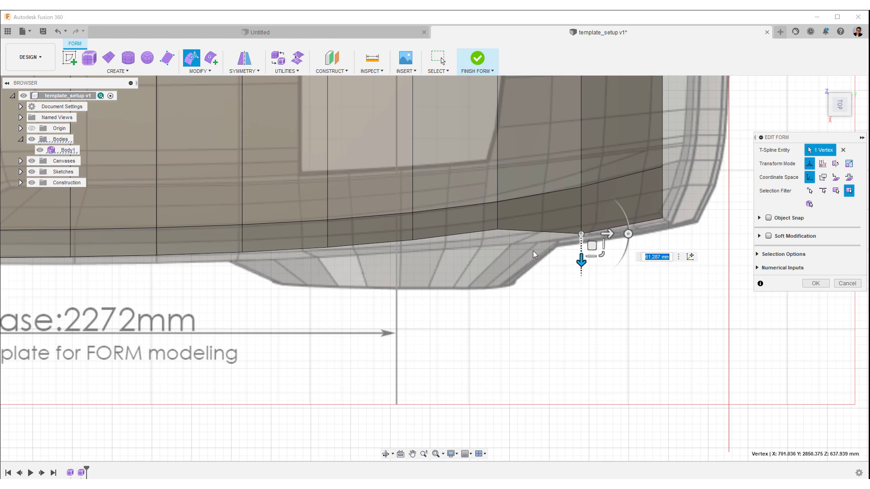
left_click(498, 231)
left_click_drag(498, 256, 500, 273)
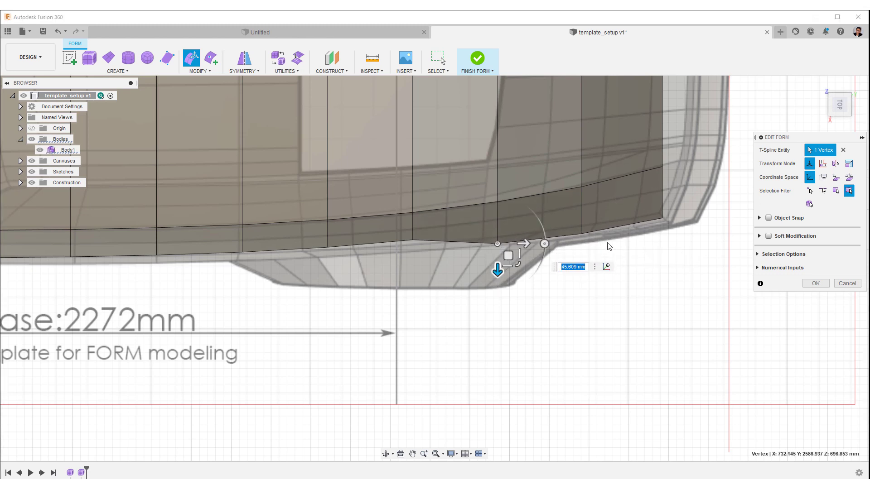
left_click(811, 283)
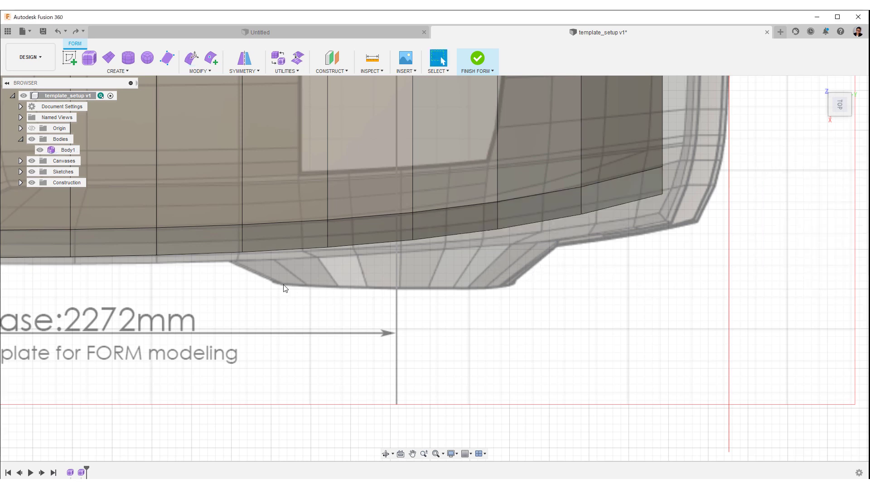
- Select the six rear outer edges for Edit Form and set the manipulator's pivot on the vertex at their front end
left_click(224, 254)
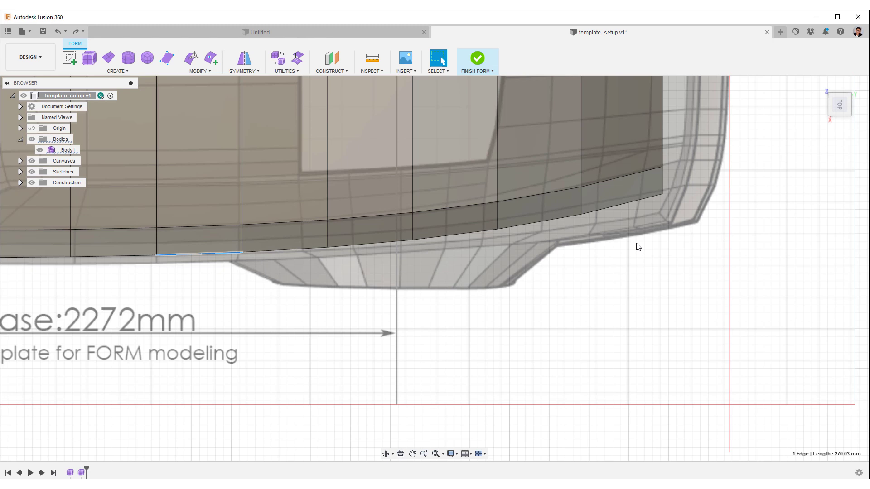
double_click(627, 205, "shift")
middle_click_drag(555, 283, 605, 291)
right_click(564, 295)
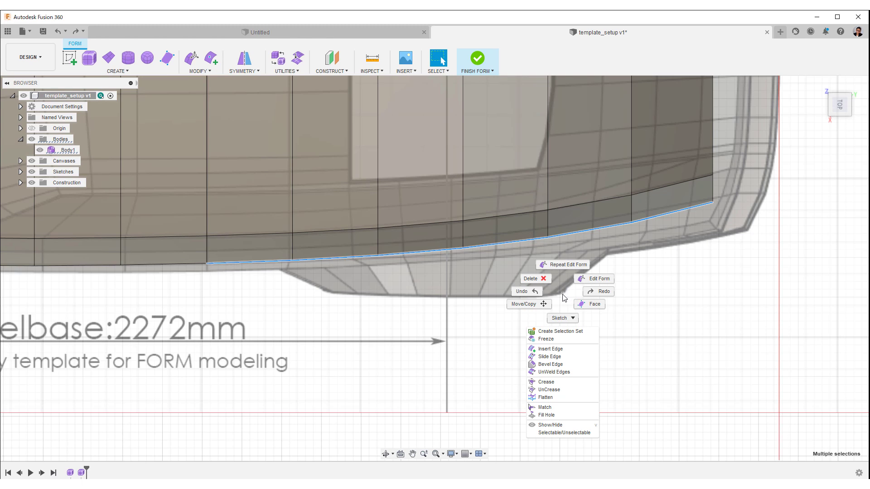
left_click(596, 278)
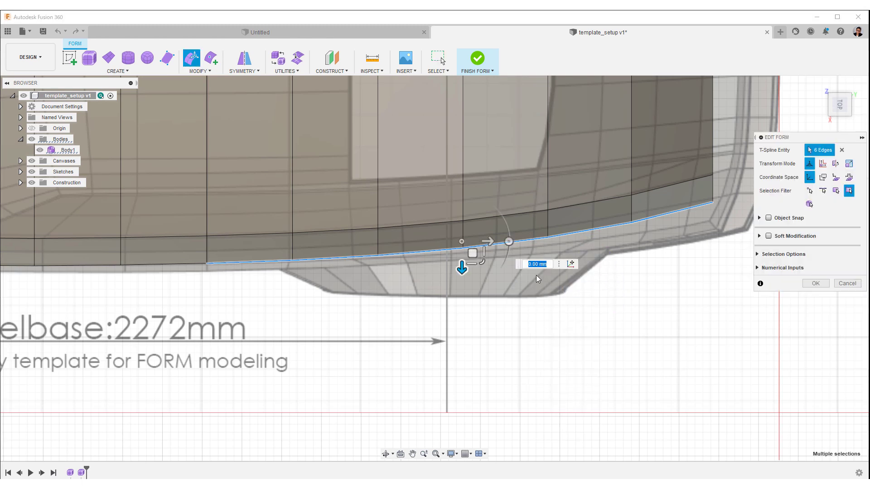
left_click(570, 266)
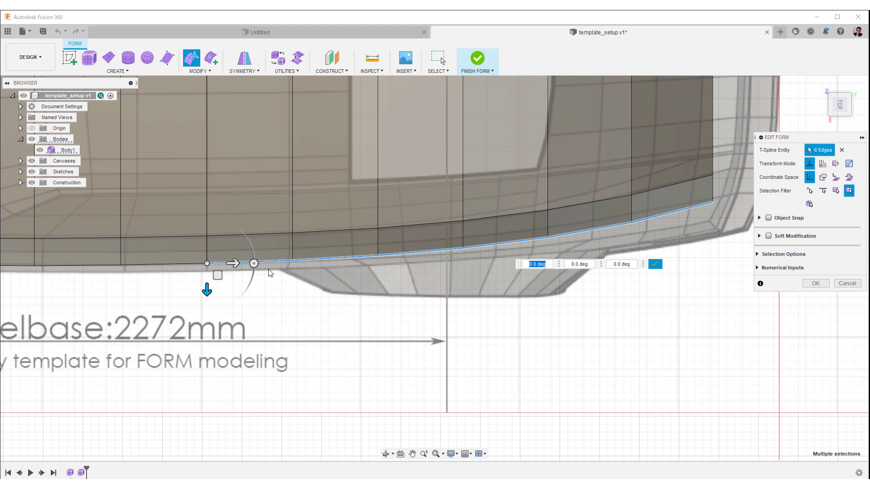
left_click(279, 261)
left_click(207, 265)
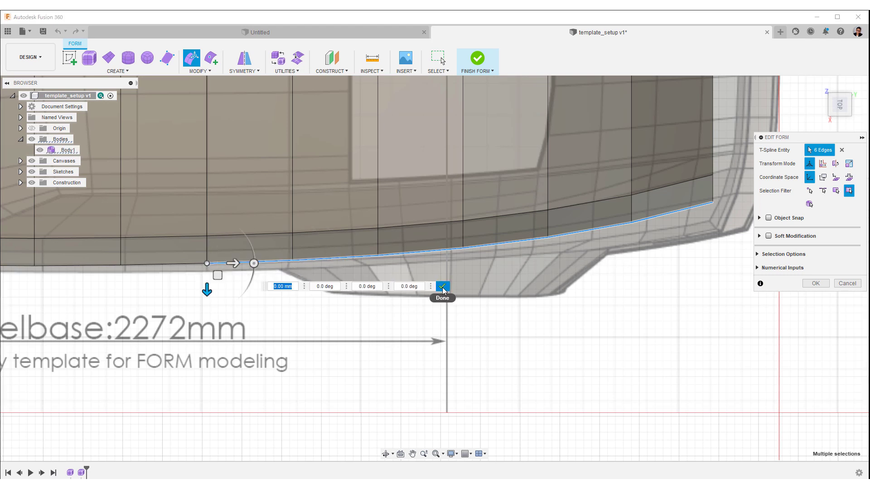
left_click(443, 286)
scroll(390, 285, "down", 1)
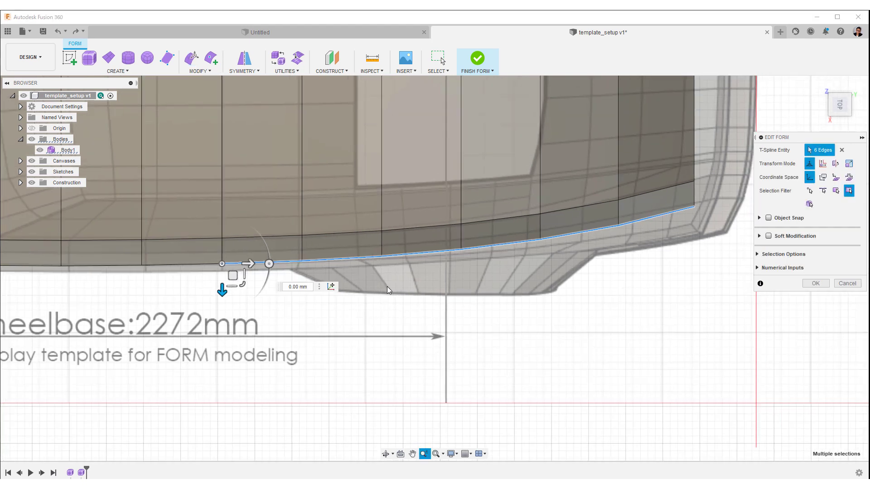
- Scale the six edges from the pivot to follow the blueprint, across the width in top view and vertically in side view
left_click(234, 288)
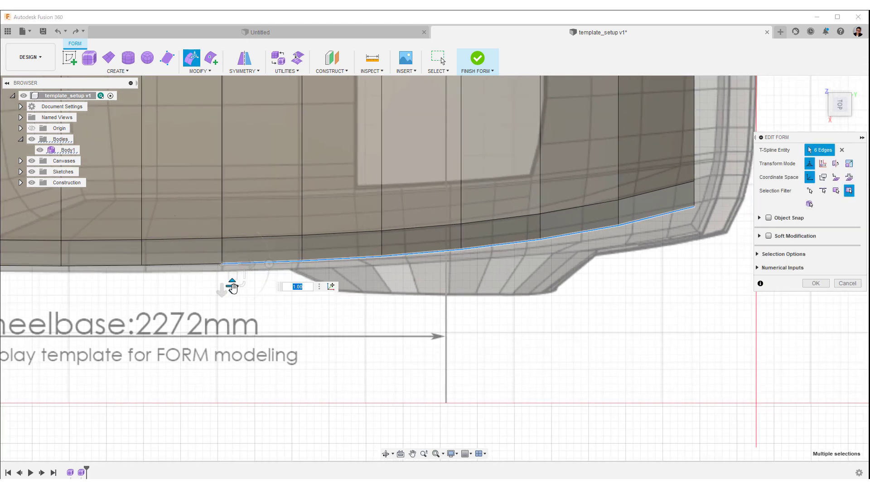
left_click_drag(232, 288, 240, 283)
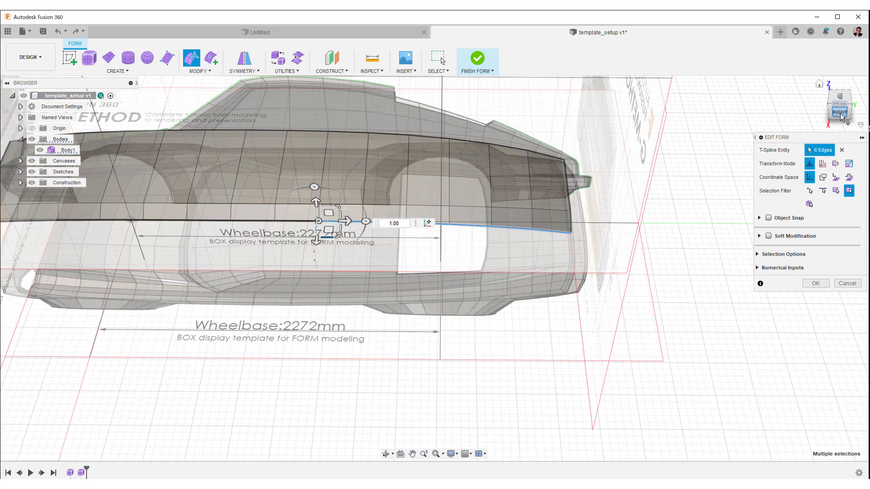
scroll(526, 204, "up", 3)
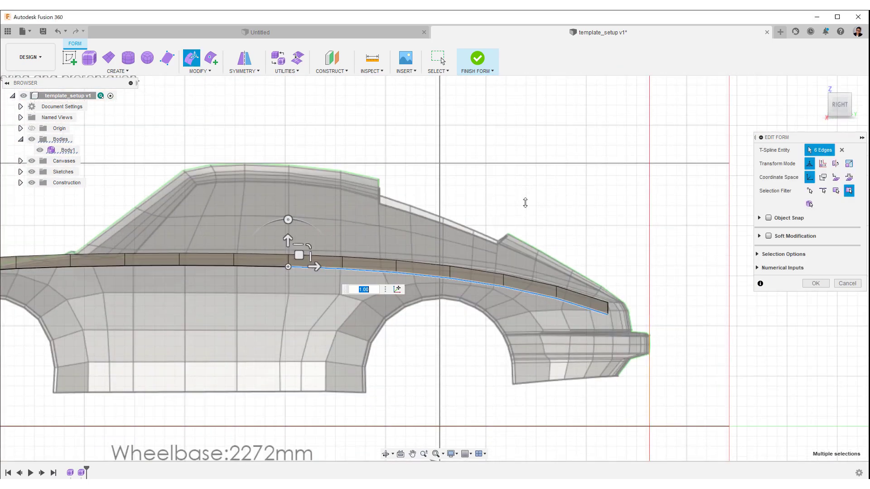
middle_click_drag(533, 192, 532, 185, "ctrl+shift")
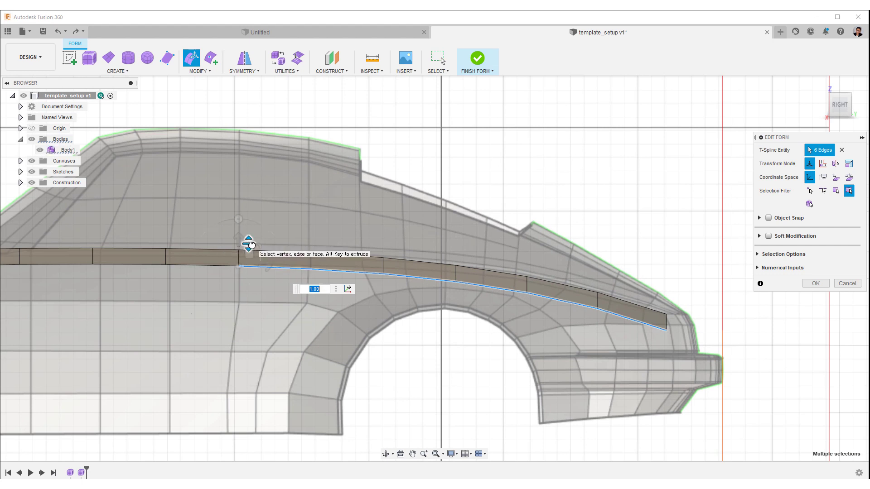
left_click_drag(251, 246, 252, 250)
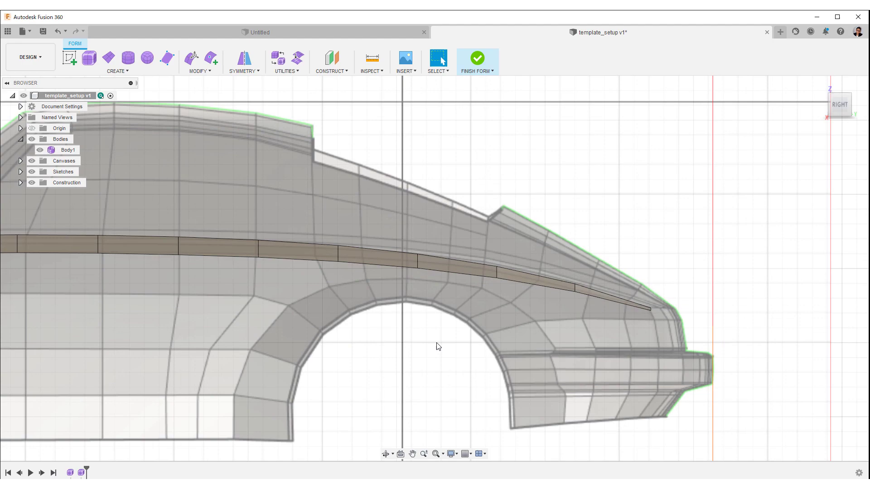
scroll(438, 347, "down", 5)
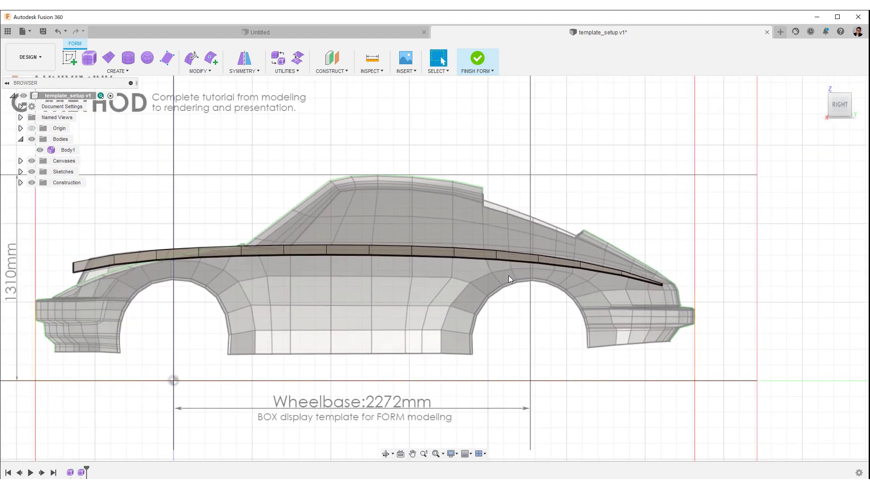
middle_click_drag(638, 179, 630, 198, "shift")
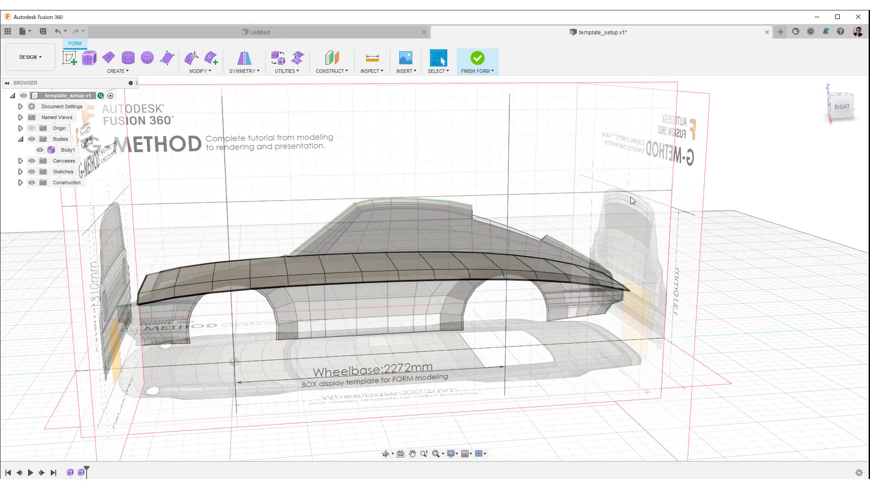
- Extrude the strip's 14 outer side edges straight down with Edit Form to form the side wall
double_click(459, 281)
left_click(842, 107)
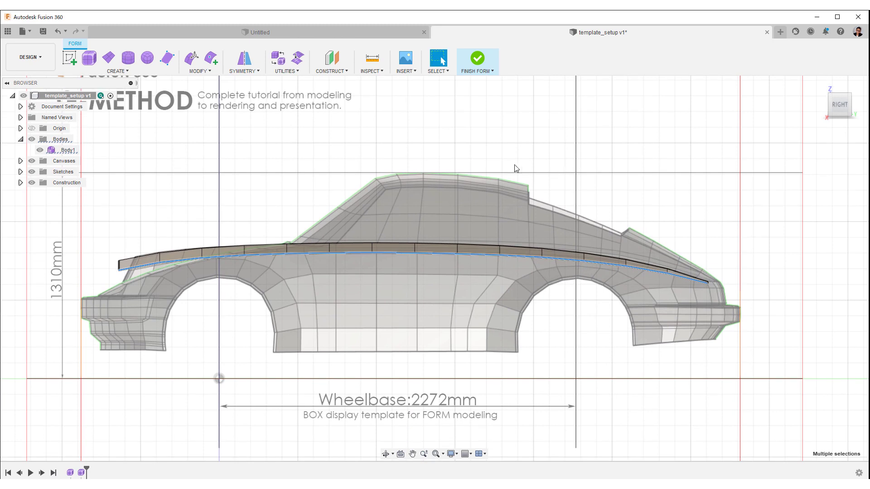
right_click(512, 166)
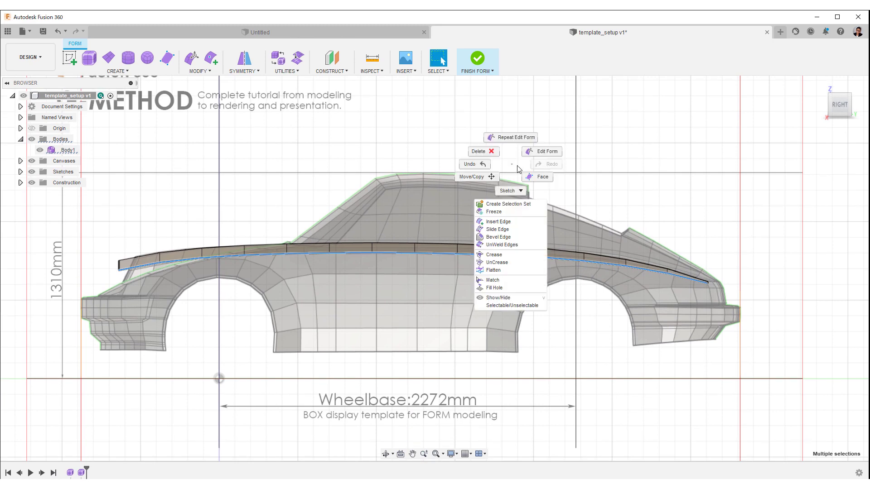
left_click(542, 158)
middle_click_drag(470, 197, 503, 230, "shift")
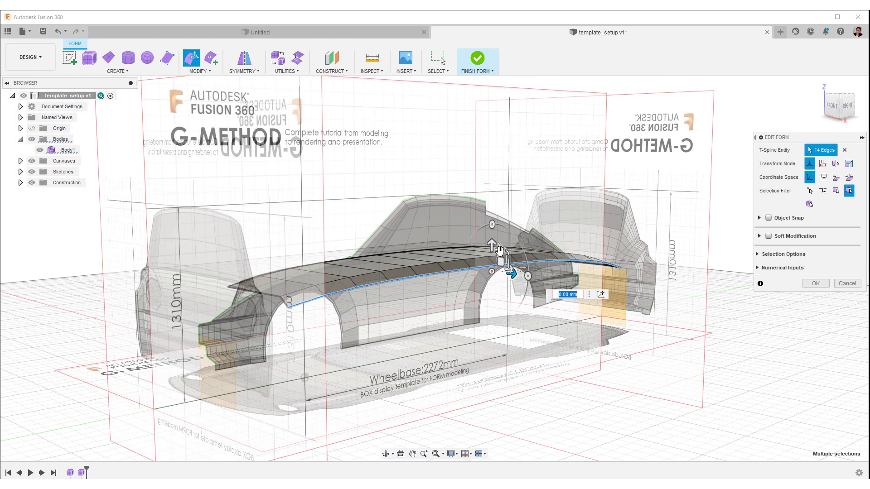
left_click_drag(492, 246, 491, 328)
- In the side view, flatten the wall's bottom edges with a Z scale of 0 and raise them about 69 mm to the sill line
left_click(847, 106)
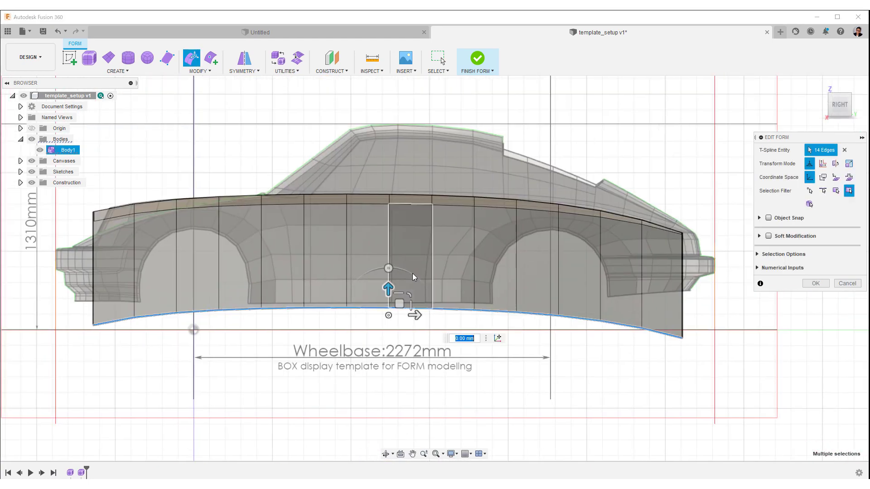
mouse_move(388, 288)
left_mouse_down()
mouse_move(389, 299)
mouse_move(396, 271)
mouse_move(399, 297)
left_mouse_up()
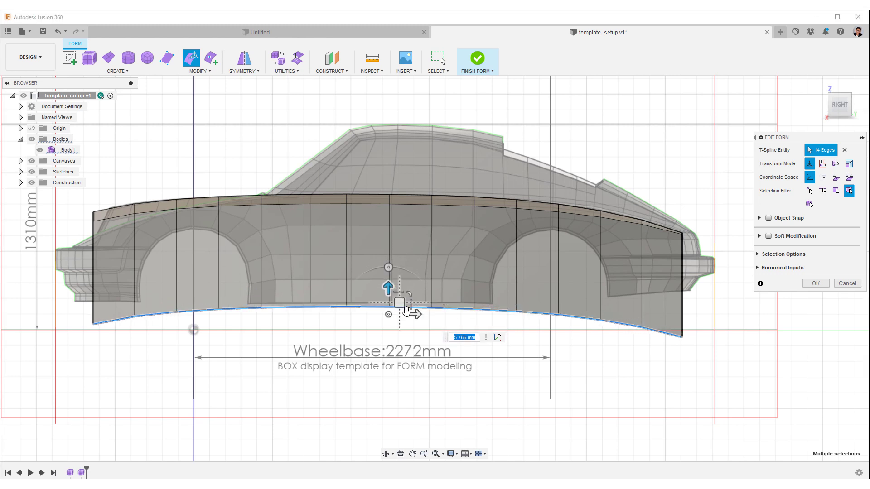
scroll(400, 293, "up", 2)
mouse_move(393, 299)
left_mouse_down()
mouse_move(396, 328)
mouse_move(388, 299)
mouse_move(392, 308)
left_mouse_up()
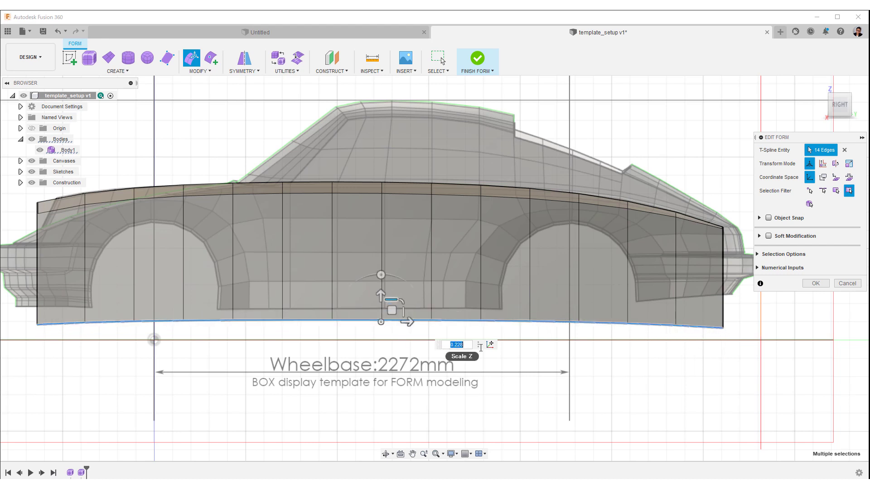
type("00")
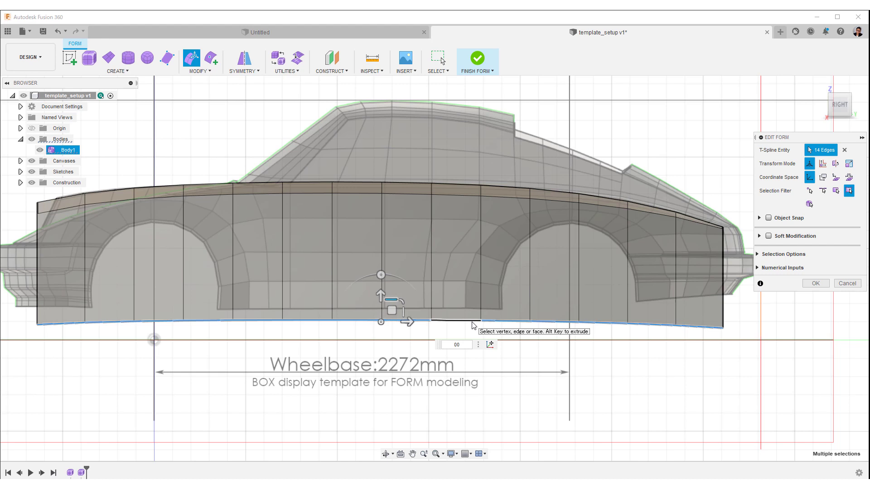
key("Return")
left_click_drag(382, 297, 383, 284)
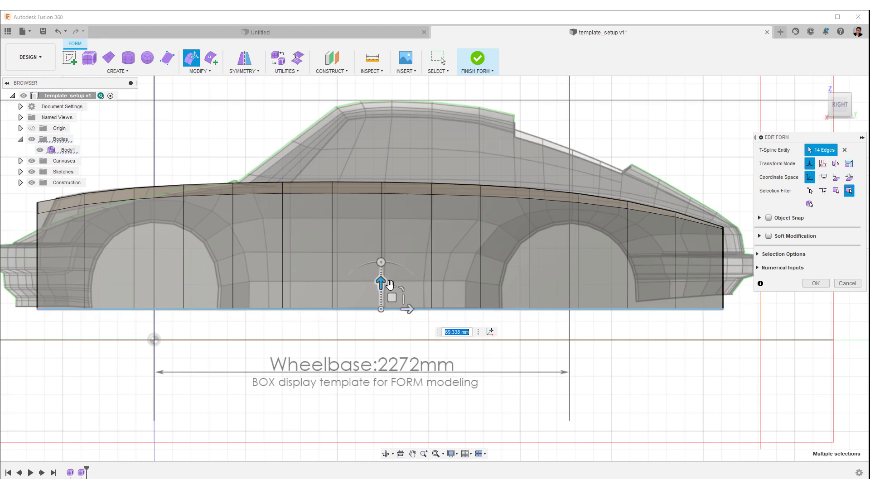
left_click(817, 284)
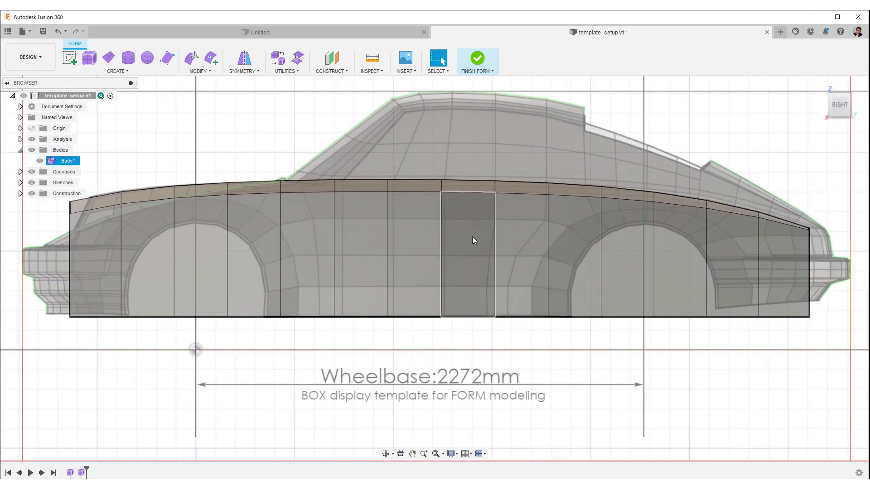
- Insert a simple, single-sided edge row above the bottom edge row at location 0.793
left_click(470, 343)
double_click(464, 317)
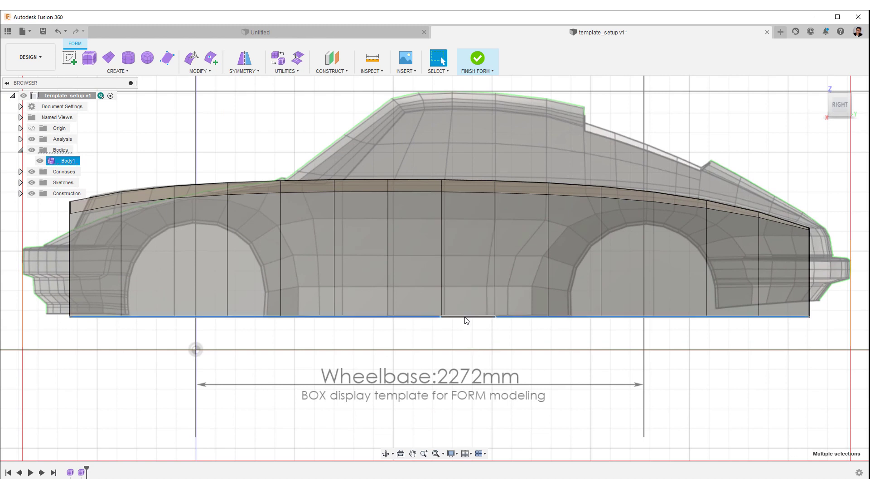
right_click(466, 321)
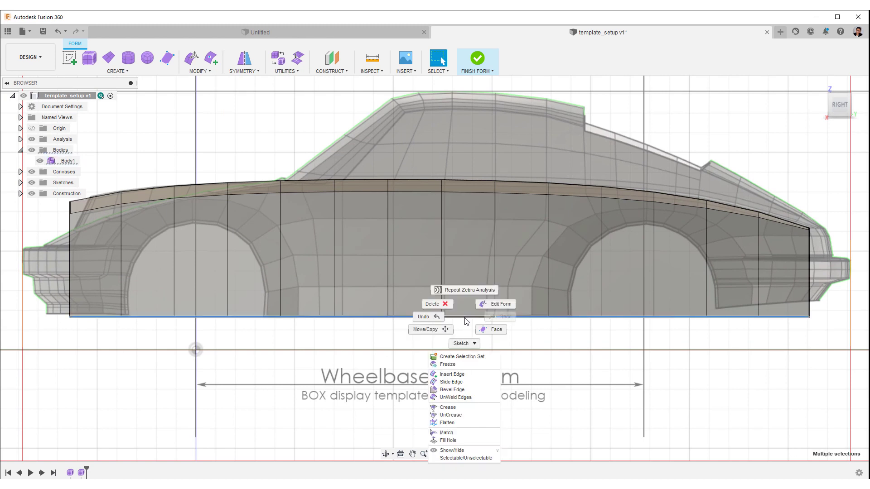
left_click(451, 374)
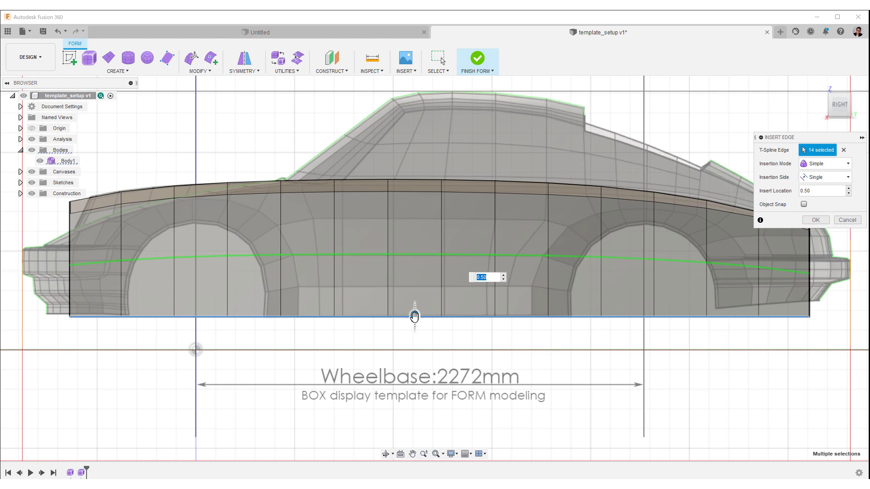
left_click_drag(414, 316, 426, 281)
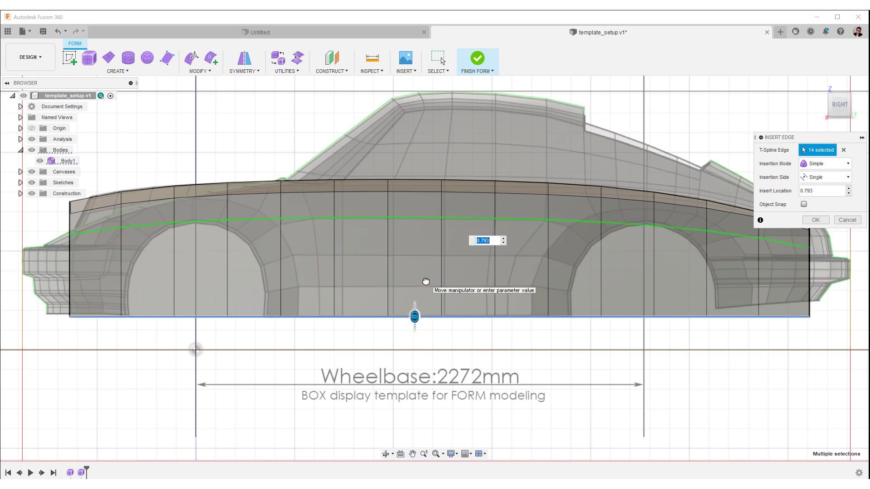
right_click(426, 282)
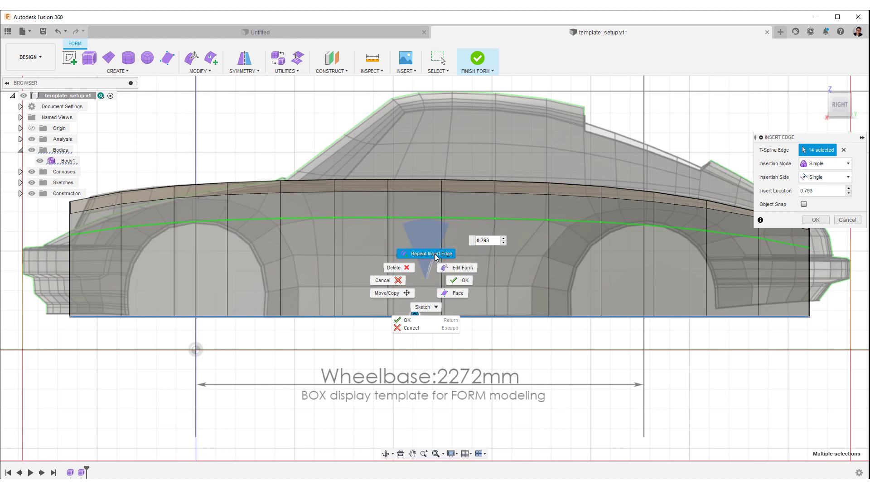
left_click(434, 258)
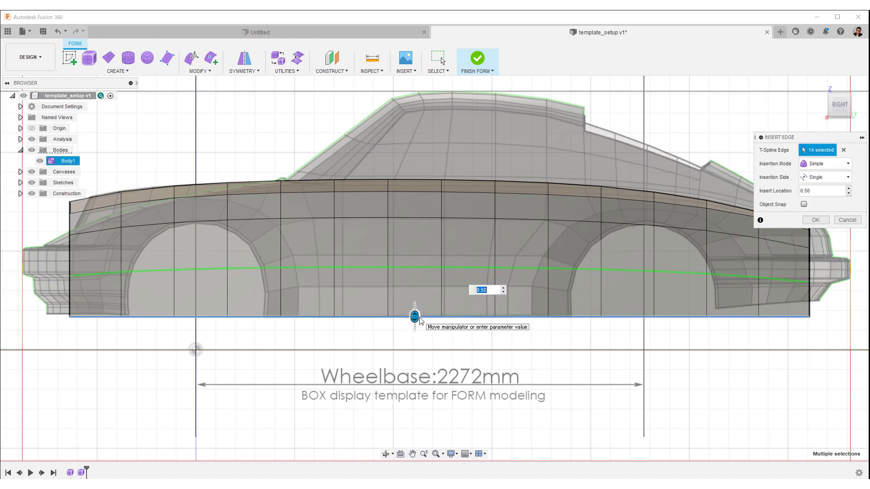
- Insert two more edge rows from the bottom edge, at locations 0.623 and 0.507
left_click_drag(414, 316, 416, 306)
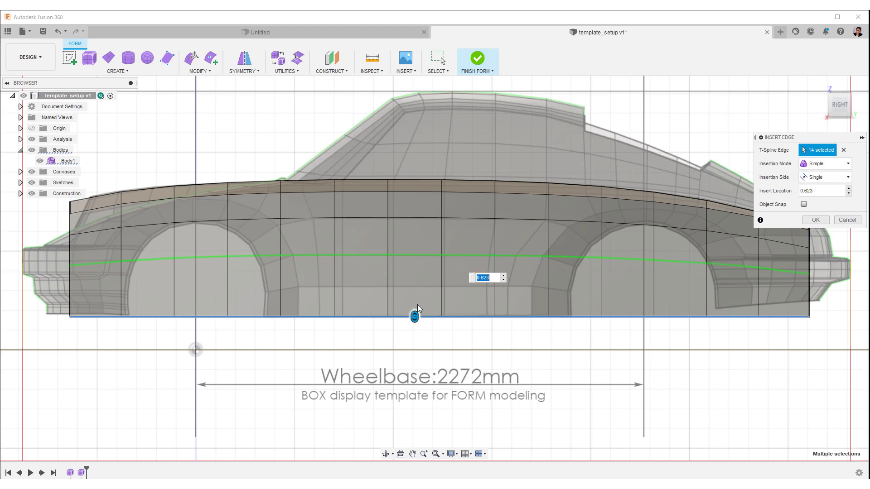
right_click(417, 303)
left_click(421, 280)
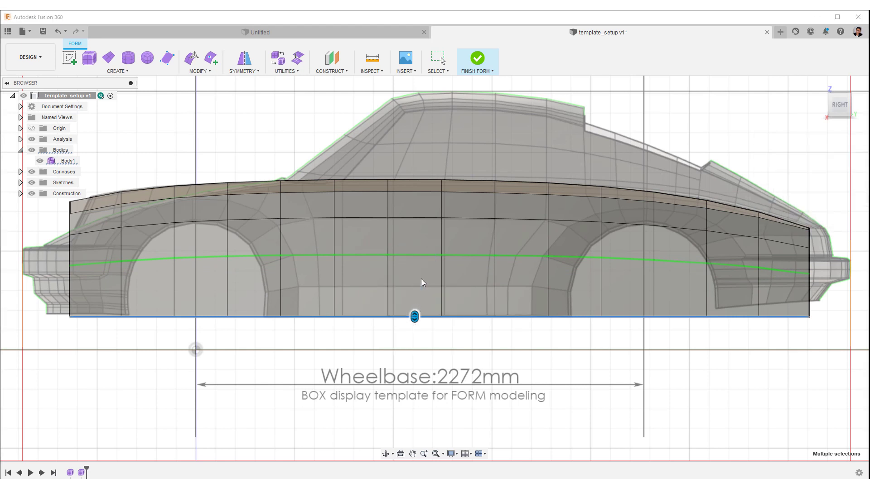
double_click(409, 316)
left_click_drag(415, 314, 416, 312)
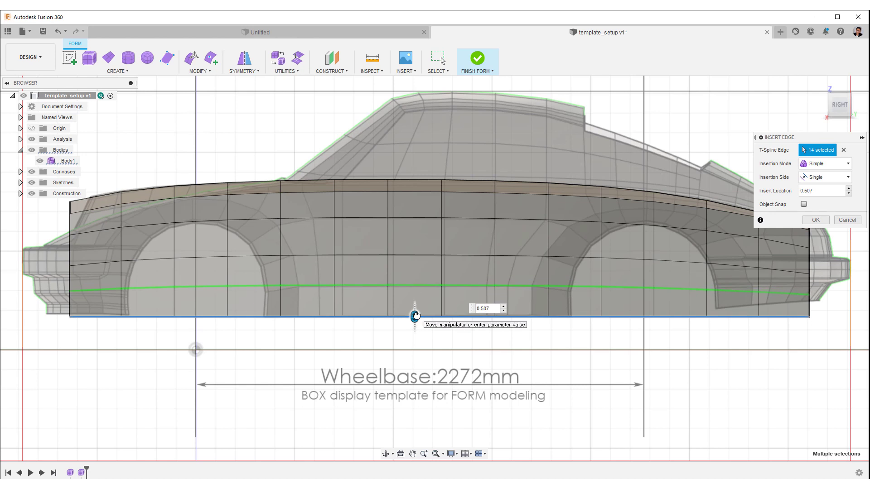
left_click(815, 221)
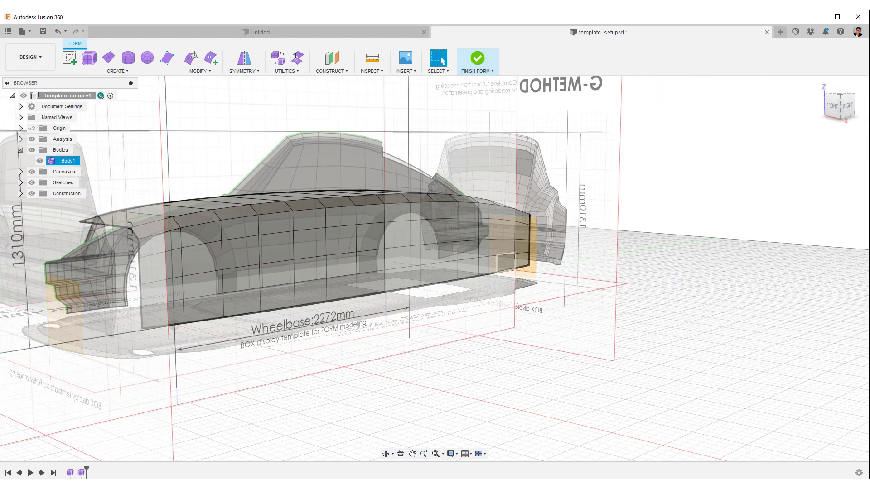
- In the front view, move the uppermost inserted edge row outward with Edit Form to follow the front blueprint's body side
left_click(836, 107)
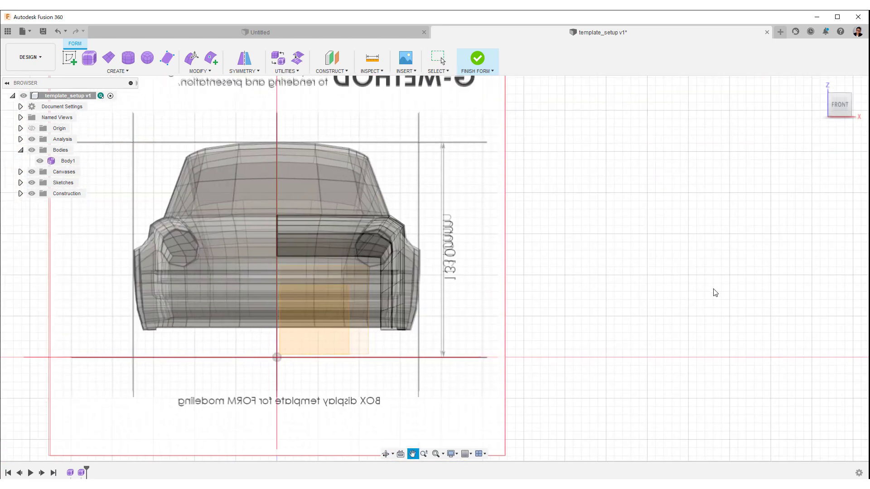
scroll(697, 249, "up", 5)
scroll(698, 253, "down", 5)
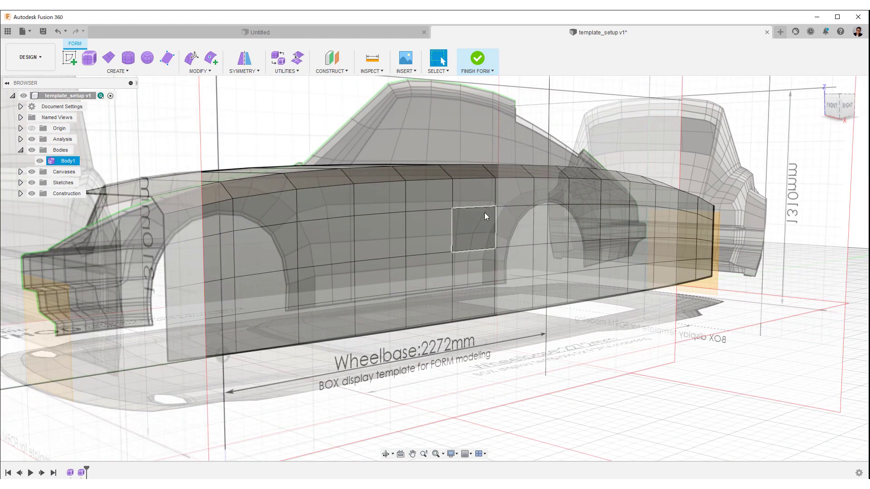
double_click(483, 208)
middle_click_drag(483, 208, 794, 191, "shift")
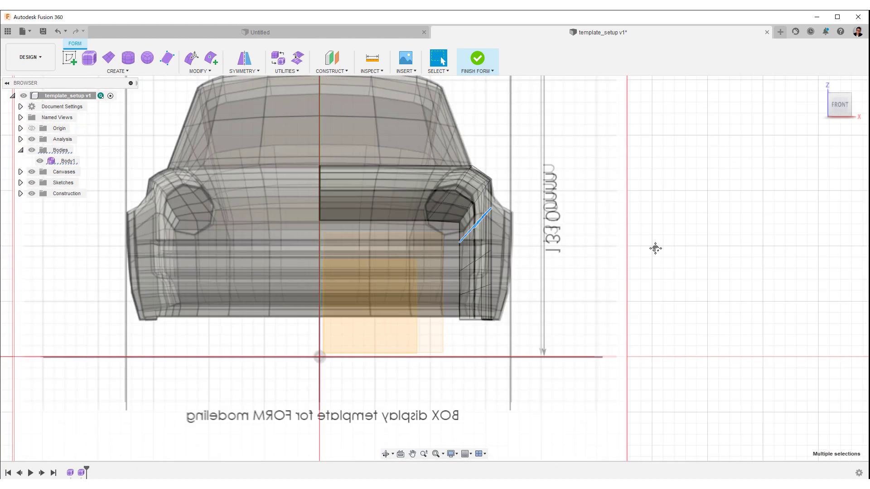
scroll(616, 273, "up", 3)
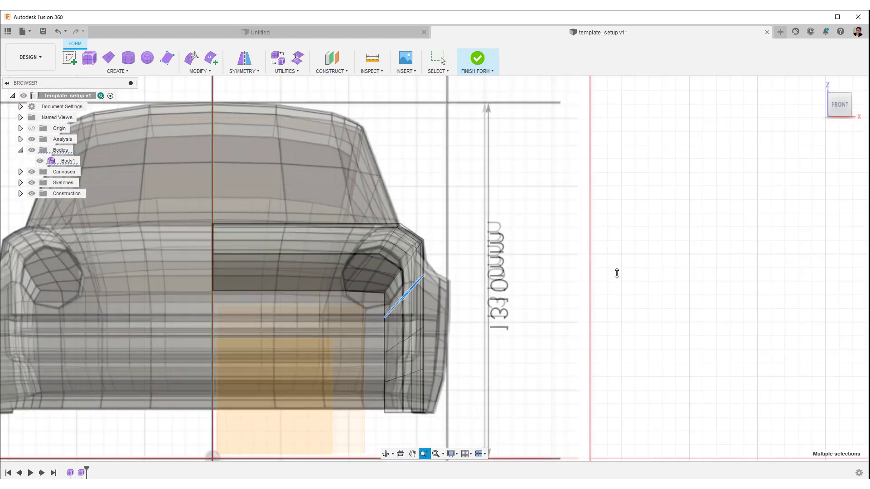
scroll(616, 273, "up", 3)
right_click(507, 226)
left_click(529, 212)
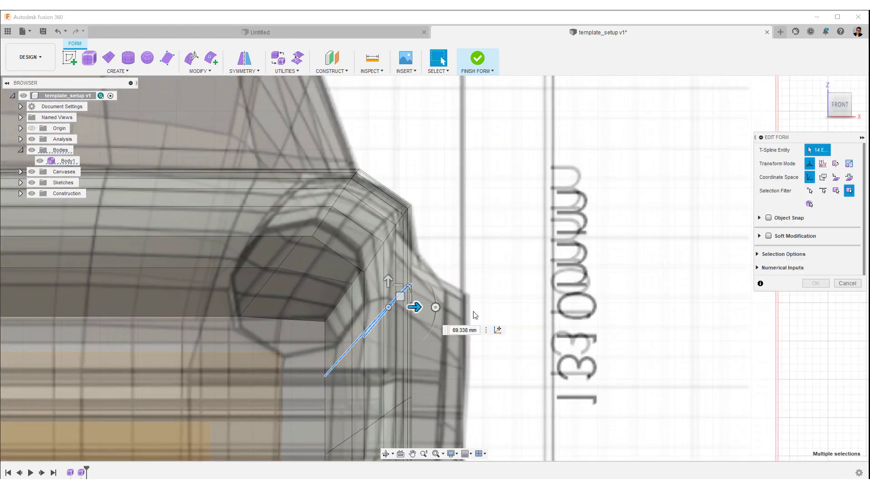
left_click_drag(417, 308, 431, 318)
left_click(814, 284)
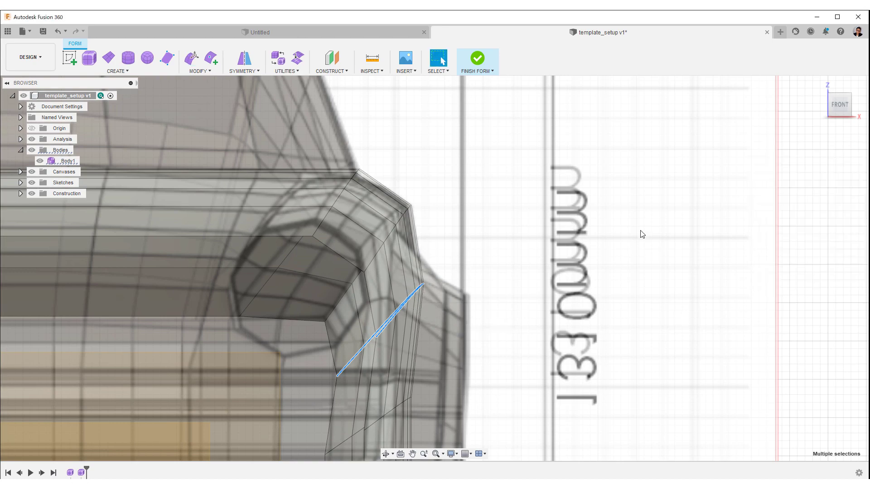
- Hide the blueprint canvases and show the form from the front
scroll(640, 255, "down", 3)
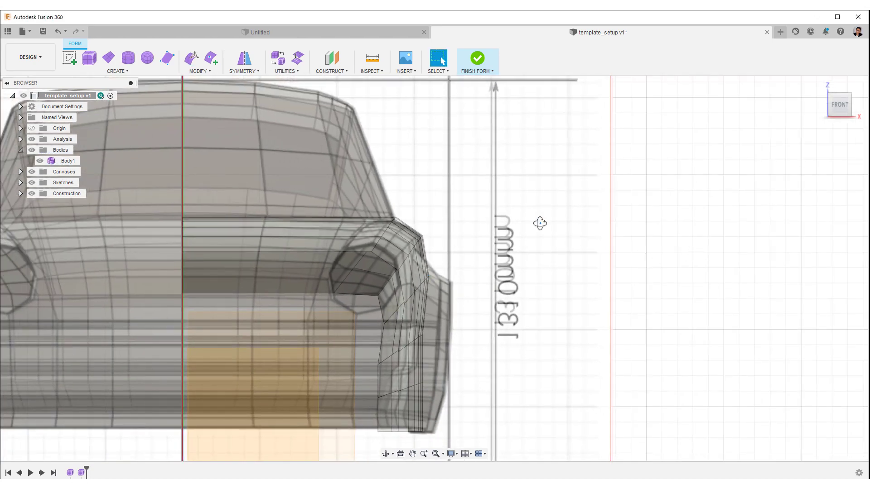
middle_click_drag(539, 223, 521, 229, "shift")
scroll(517, 247, "down", 5)
middle_click_drag(515, 261, 378, 222)
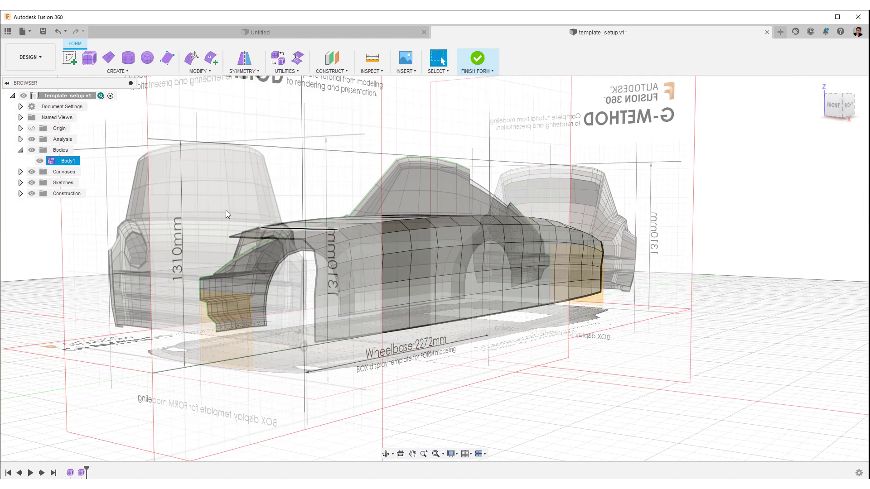
left_click(32, 172)
left_click(836, 105)
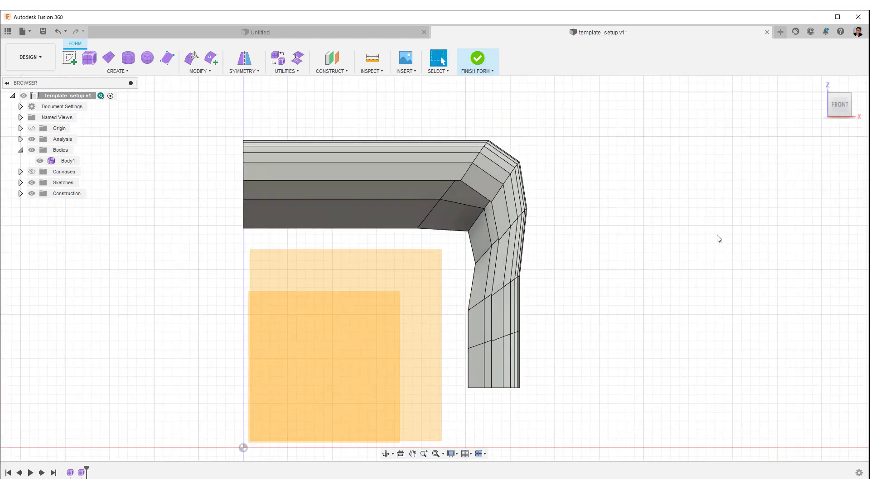
- Move the middle inserted edge row outward with Edit Form until it lines up with the row above
middle_click_drag(550, 267, 448, 256)
scroll(423, 289, "up", 3)
double_click(401, 268)
right_click(487, 243)
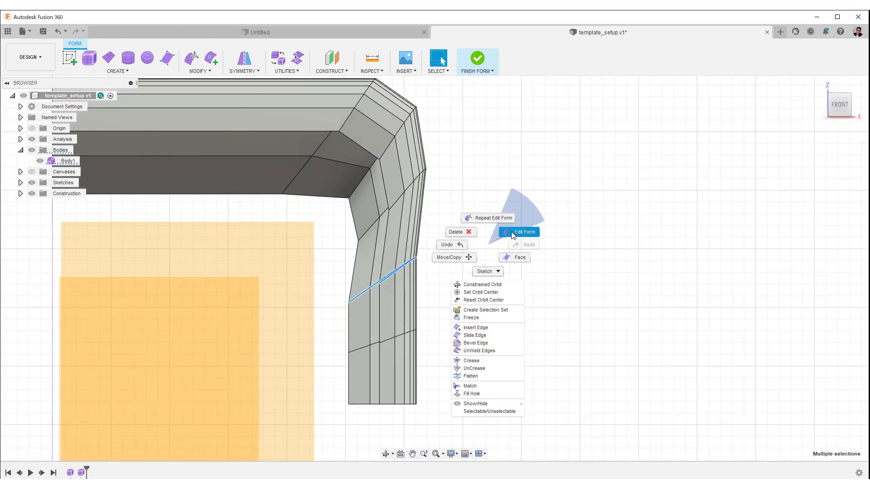
left_click(520, 231)
left_click_drag(434, 274, 435, 275)
- Move the lowest inserted edge row outward and the bottom edge row inward by about 11 mm
left_click(401, 337)
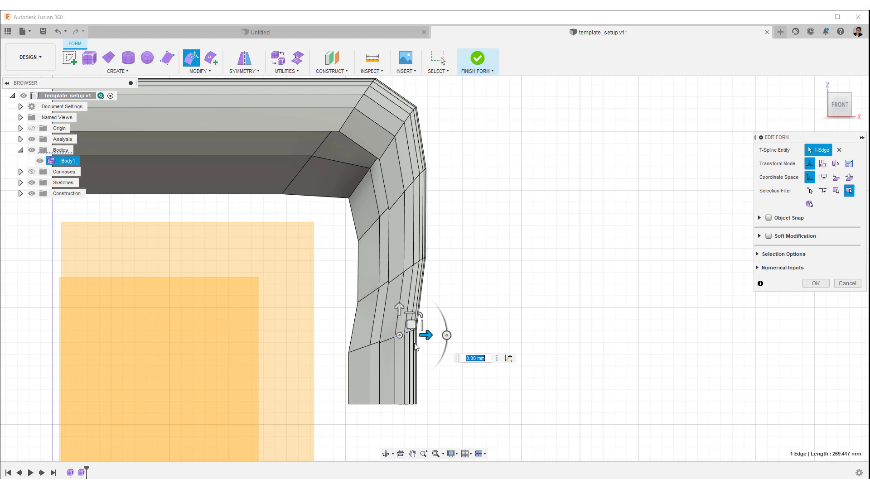
left_click(485, 344)
left_click(390, 340)
double_click(390, 340)
left_click_drag(425, 335, 431, 336)
double_click(390, 404)
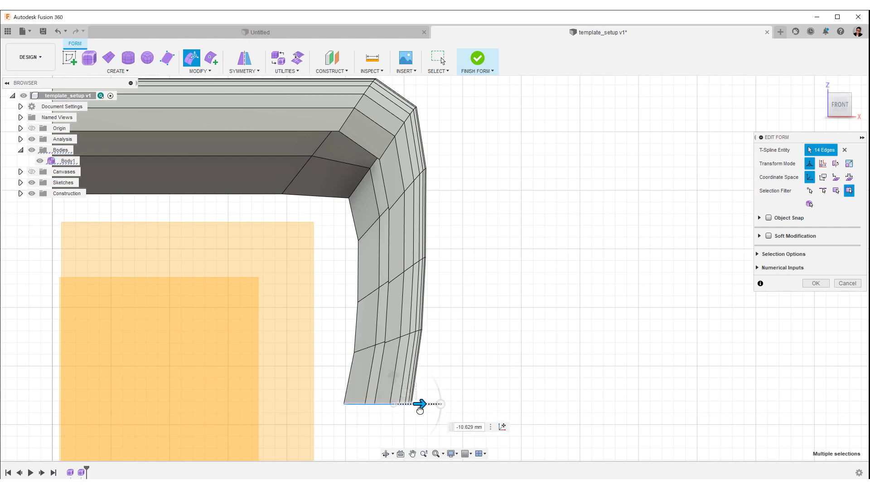
- Smooth the side profile by shifting the lowest inserted edge row slightly inward and the middle row outward by about 2 mm
left_click(396, 342)
double_click(395, 343)
left_click_drag(430, 336, 429, 343)
double_click(397, 277)
left_click_drag(433, 270, 434, 271)
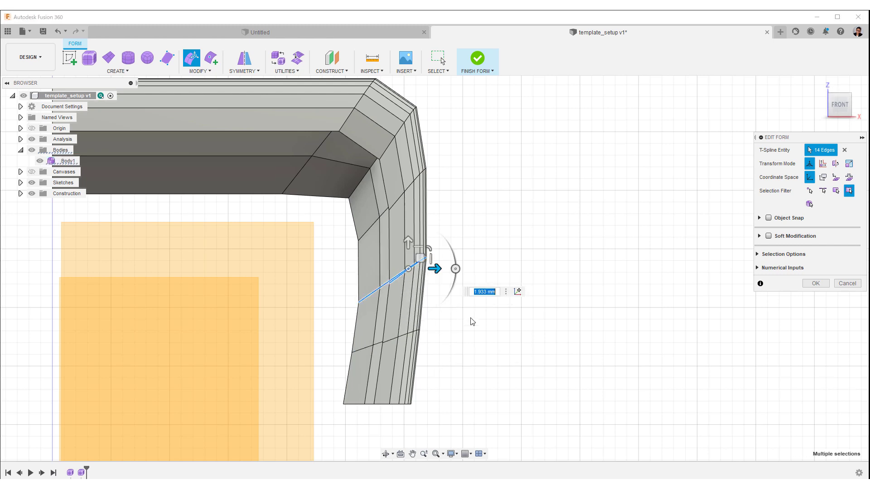
double_click(393, 341)
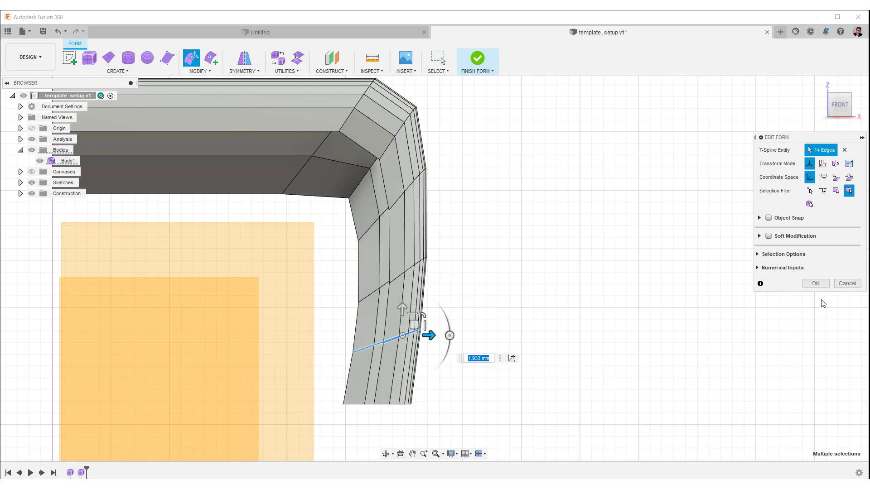
left_click(815, 284)
- Examine the zebra stripes across the form's side surface from several angles
middle_click_drag(624, 246, 627, 236, "shift")
scroll(627, 235, "down", 4)
middle_click_drag(617, 271, 493, 294, "shift")
key("Escape")
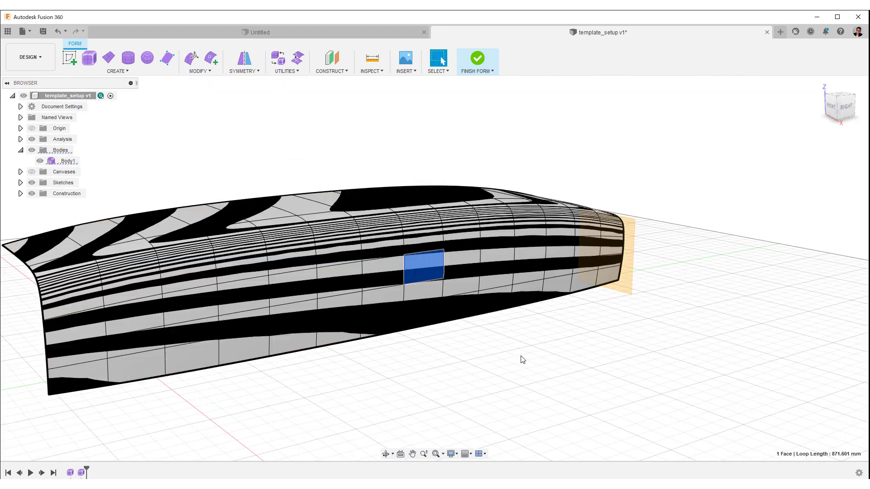
mouse_move(520, 356)
middle_mouse_down("shift")
mouse_move(555, 349)
mouse_move(519, 339)
middle_mouse_up("shift")
middle_click_drag(519, 340, 579, 344, "shift")
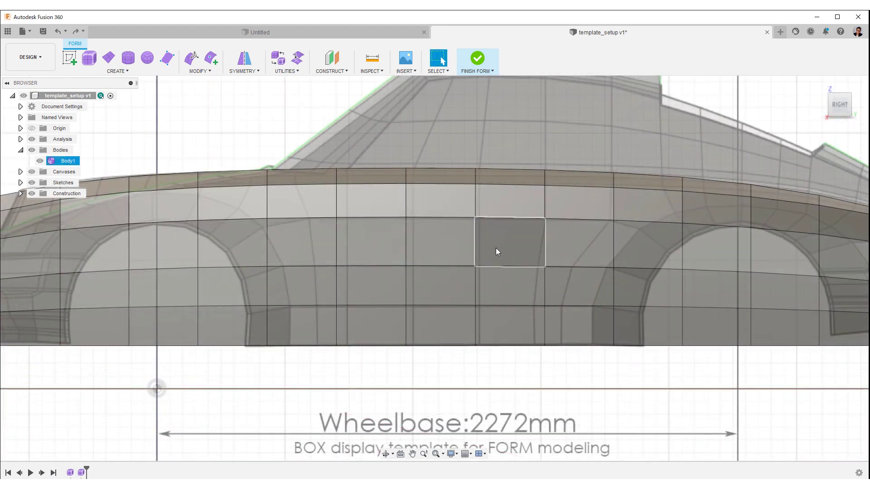
- Slide the vertical edge row at mid-door by -0.051 so it lines up with the blueprint line just behind it
double_click(476, 244)
scroll(435, 278, "up", 3)
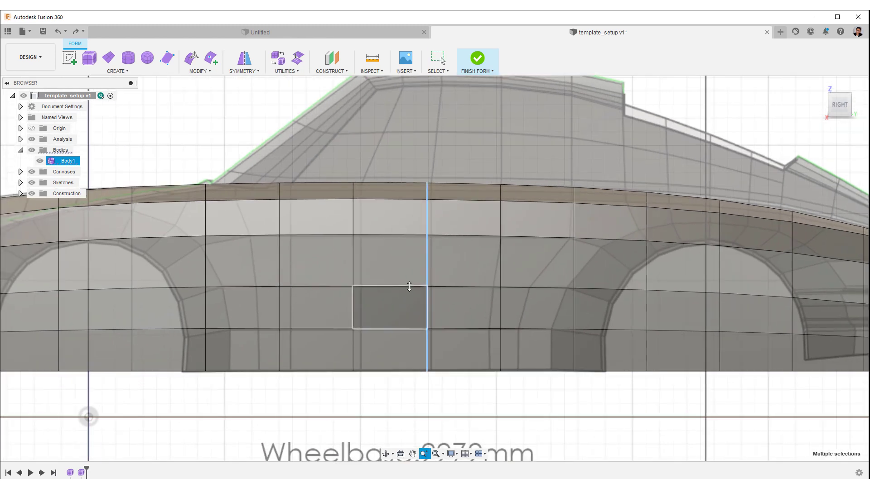
right_click(398, 277)
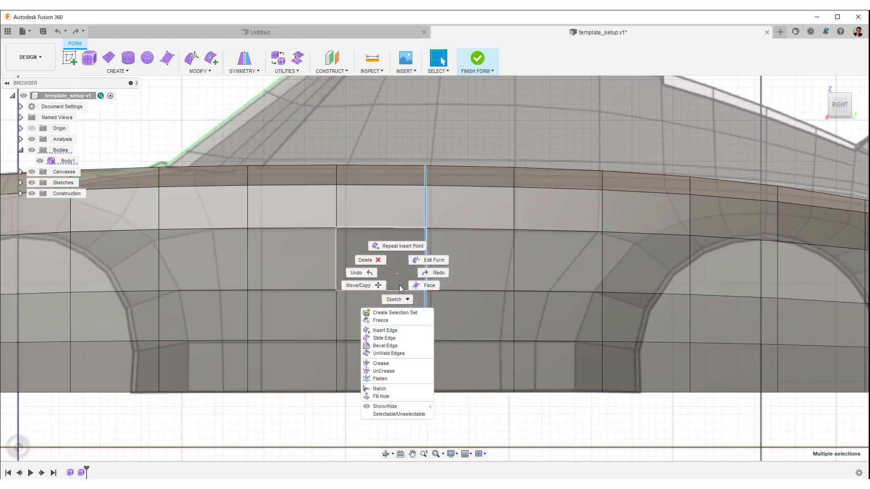
left_click(484, 221)
right_click(398, 203)
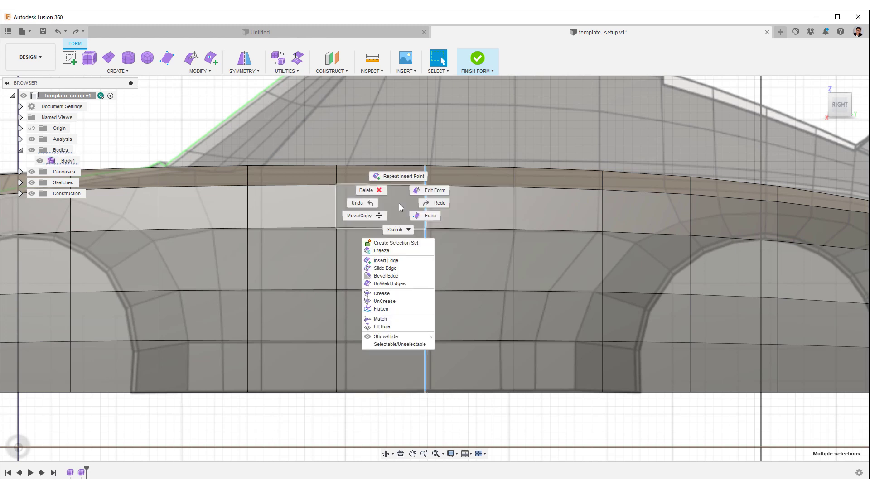
left_click(385, 268)
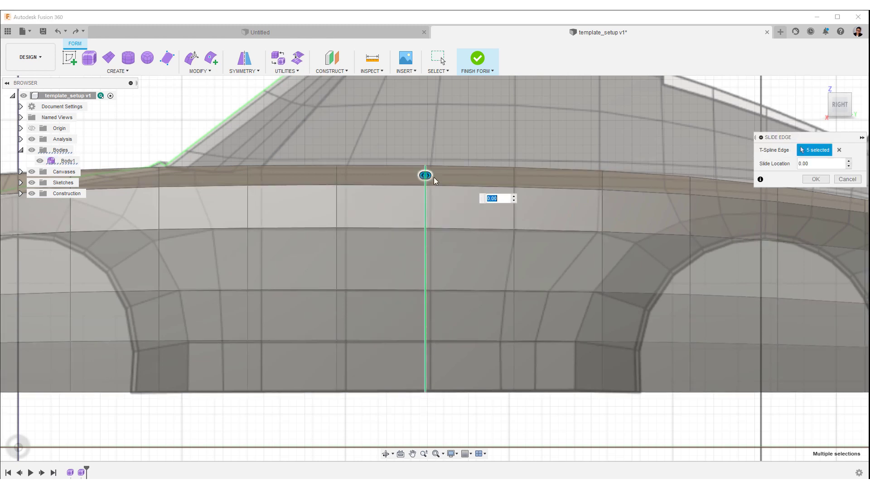
left_click_drag(428, 177, 432, 178)
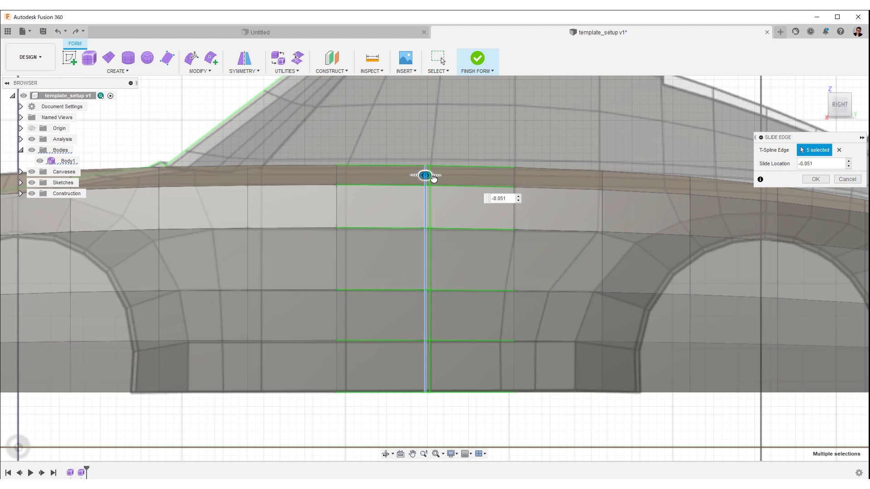
right_click(383, 195)
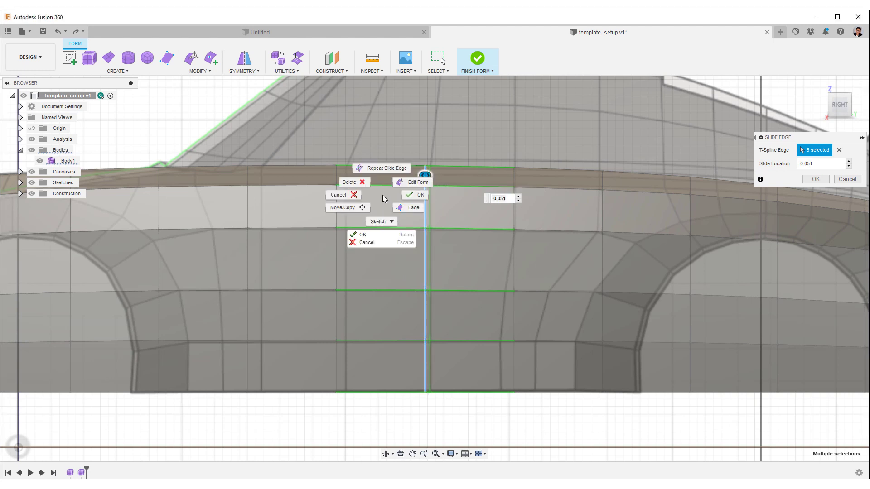
- Slide the next vertical edge row towards the front by -0.097 onto its matching blueprint line
left_click(386, 169)
double_click(336, 201)
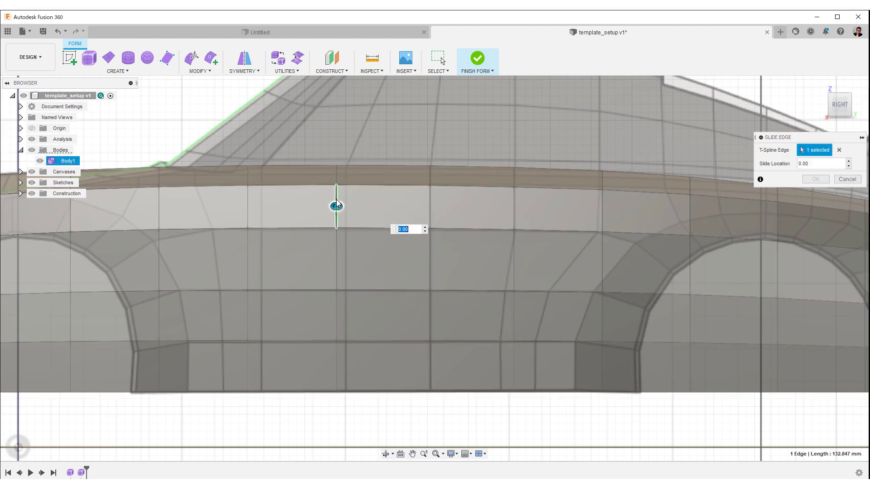
right_click(336, 199)
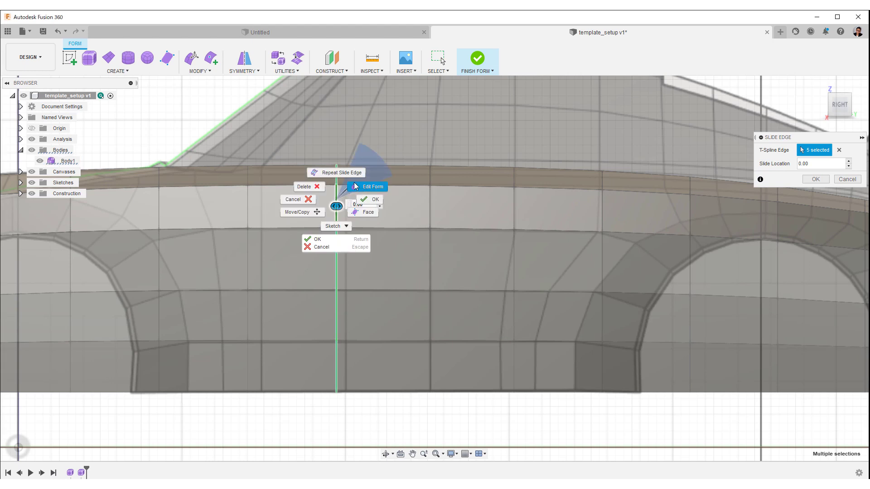
left_click(349, 175)
double_click(337, 207)
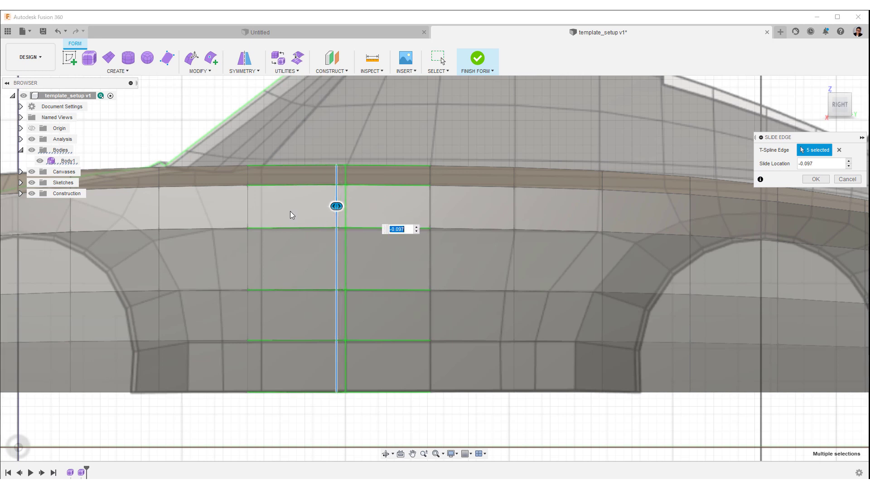
middle_click_drag(292, 216, 404, 175)
right_click(354, 208)
left_click(354, 182)
key("Escape")
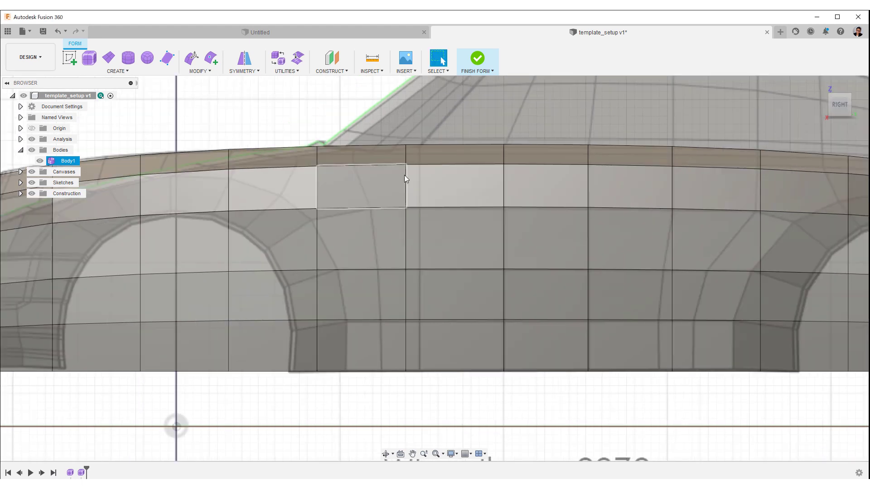
- Insert an edge row at -0.143 just behind the second vertical row after the front wheel arch
double_click(406, 179)
right_click(406, 180)
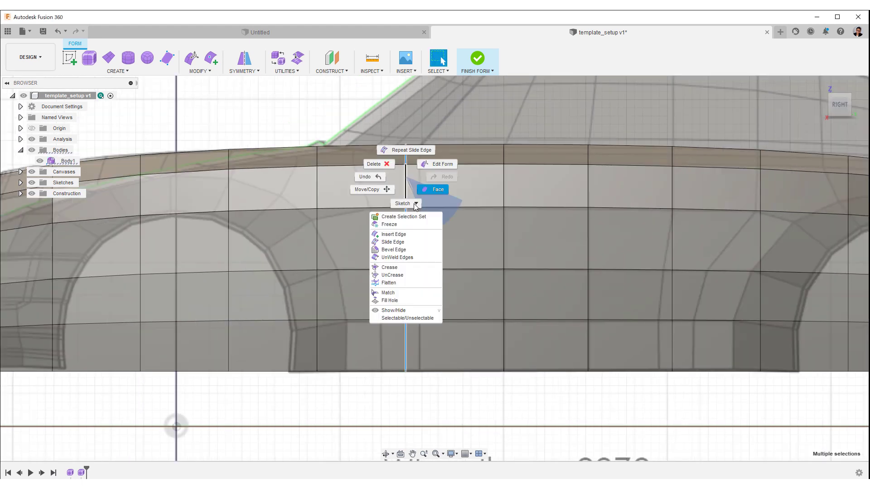
left_click(394, 235)
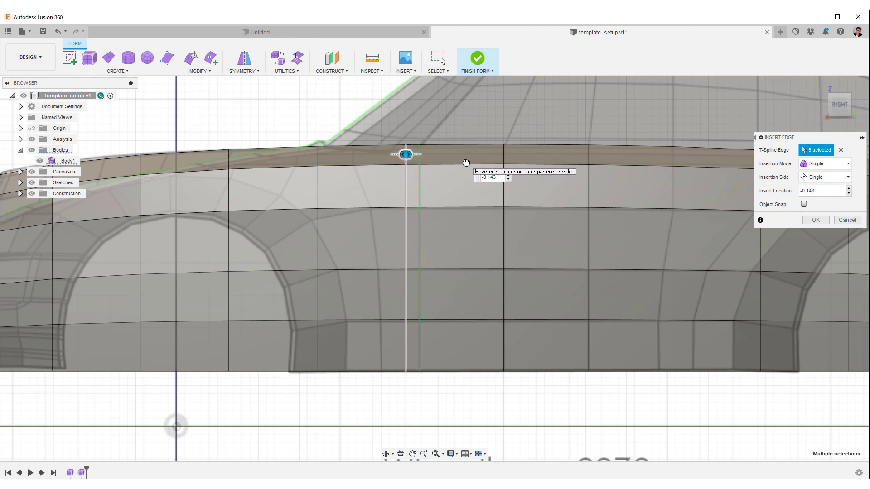
left_click_drag(466, 163, 466, 162)
right_click(366, 128)
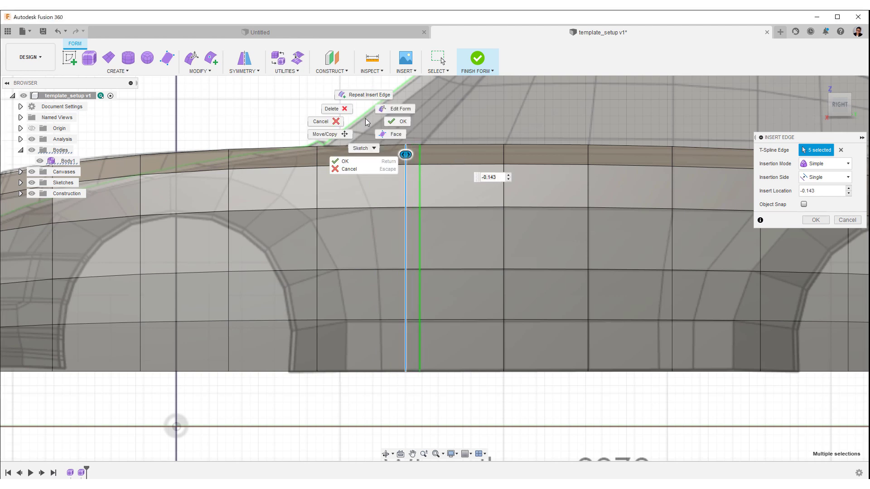
- Insert another edge row at 0.597 on the forward side of the same vertical row
left_click(359, 94)
double_click(405, 177)
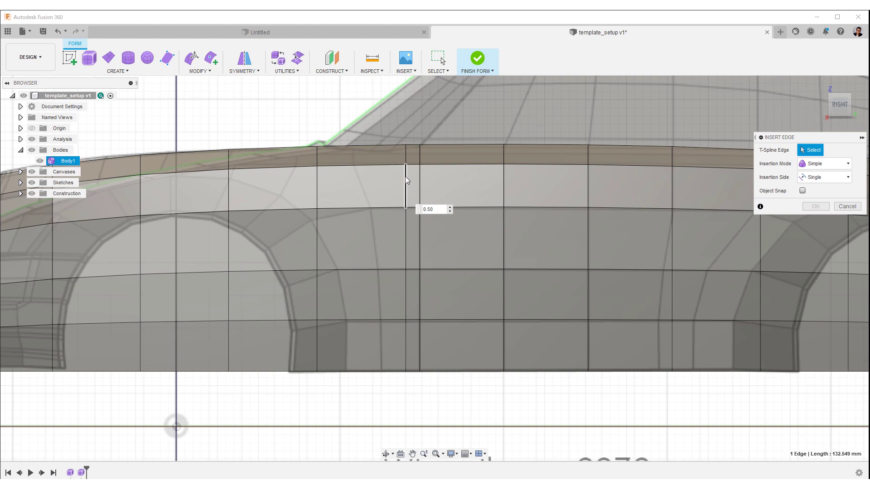
left_click_drag(404, 186, 401, 188)
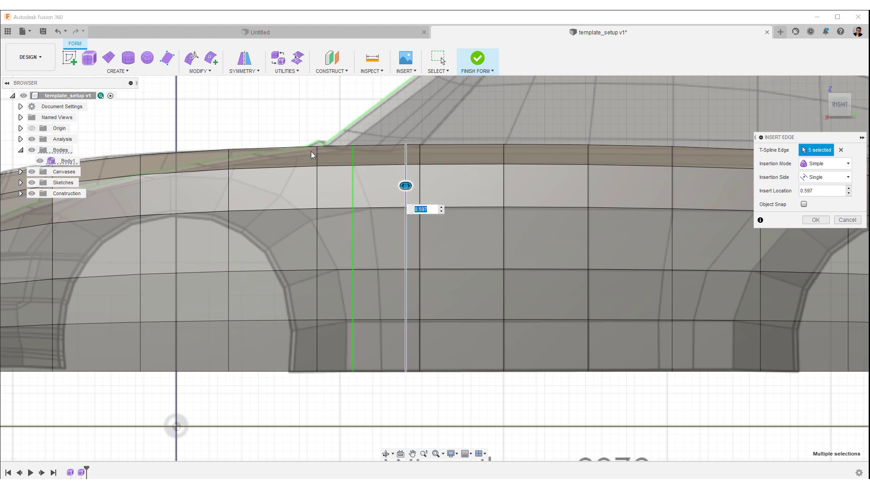
key("Return")
- Insert a vertical edge row in line with the rear end of the front wheel arch
double_click(354, 182)
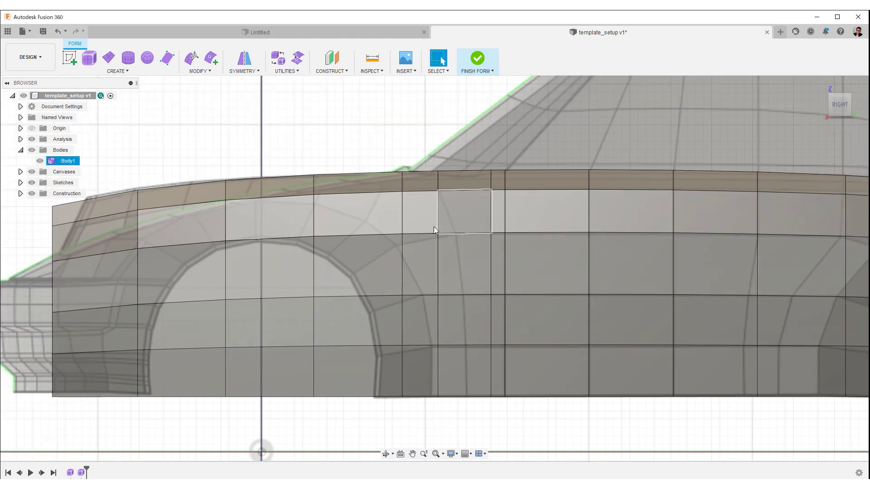
double_click(402, 216)
right_click(402, 216)
left_click(404, 189)
left_click_drag(403, 183, 428, 185)
key("Return")
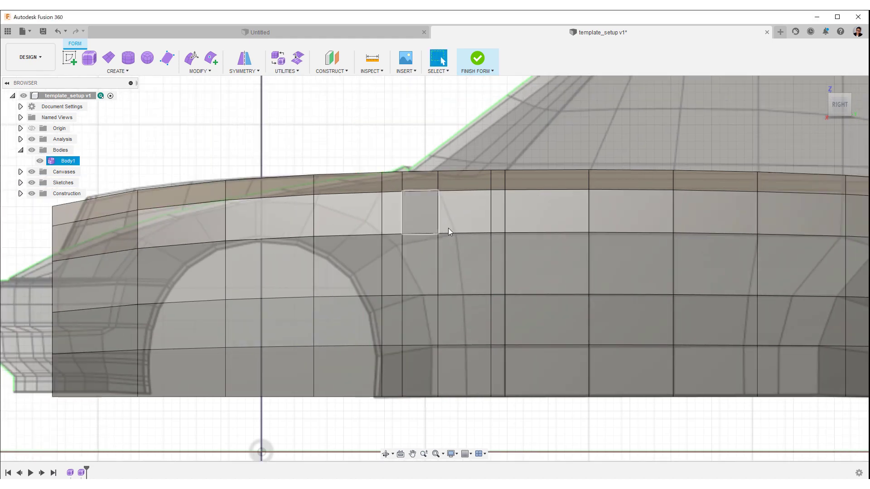
- Delete the two redundant original vertical edge rows beside the inserted ones behind the front wheel arch
double_click(490, 218)
right_click(491, 219)
left_click(466, 207)
double_click(402, 210)
right_click(401, 210)
left_click(373, 199)
middle_click_drag(340, 249, 394, 252)
scroll(393, 249, "up", 3)
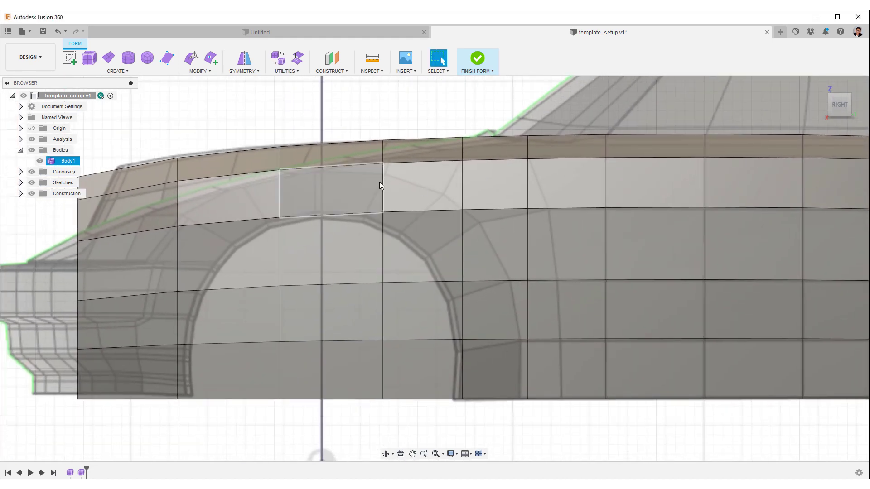
- Slide the vertical edge row over the rear half of the front wheel arch by -0.078
right_click(379, 185)
left_click(369, 252)
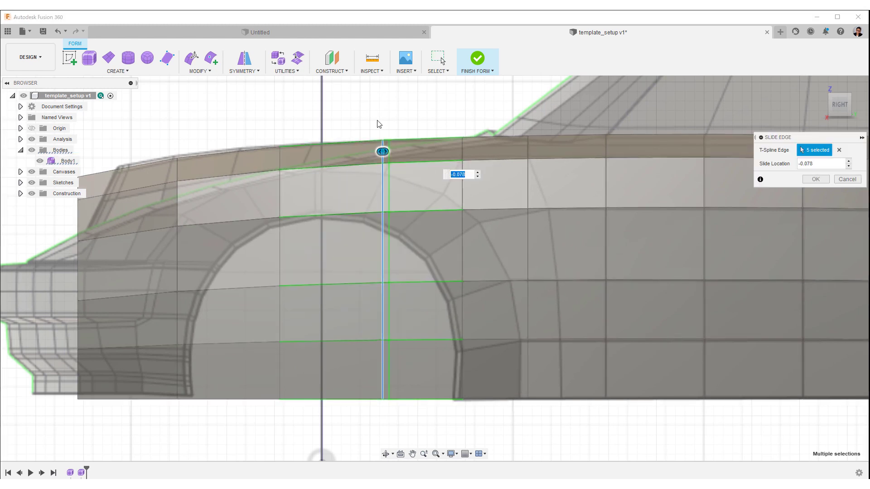
left_click(379, 94)
middle_click_drag(318, 213, 378, 209)
double_click(340, 186)
right_click(341, 188)
left_click(351, 123)
left_click(847, 166)
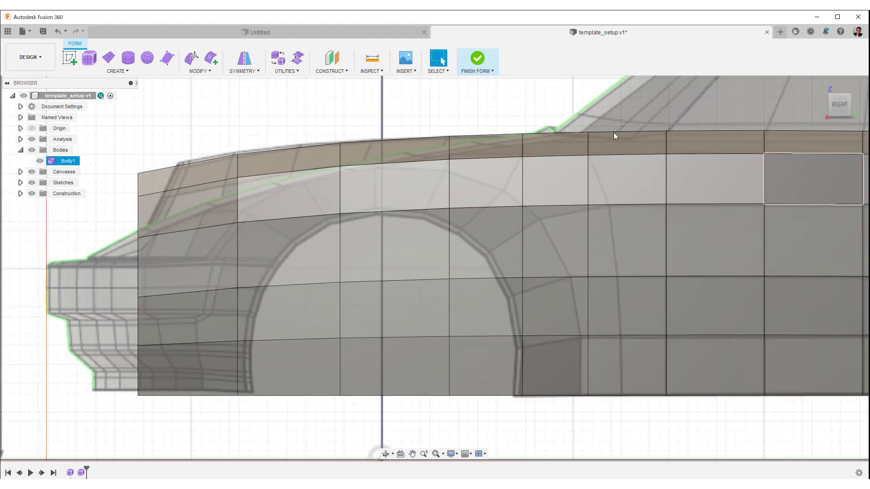
- Insert a vertical edge row just ahead of the front wheel's centre line
double_click(341, 156)
right_click(341, 156)
left_click(343, 207)
left_click_drag(342, 171, 426, 165)
key("Return")
right_click(340, 107)
left_click(340, 80)
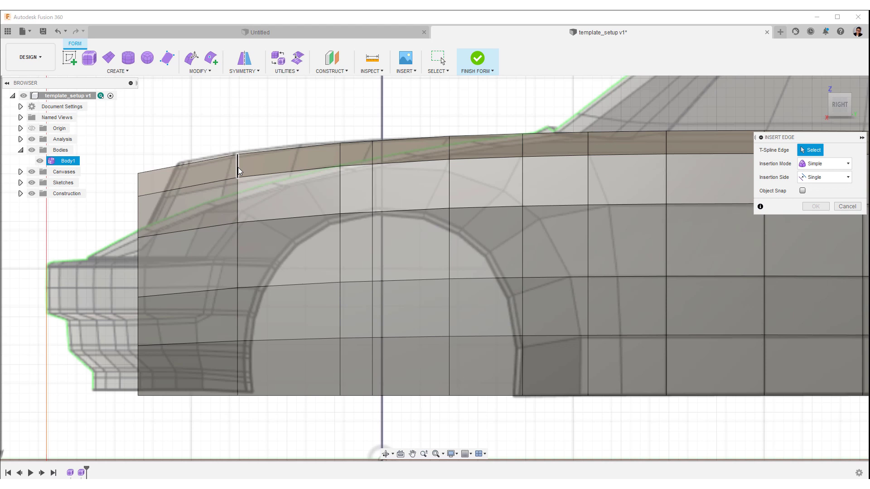
- Insert vertical edge rows over the arch's front half and near the front end, removing the redundant row left above the front wheel
double_click(238, 171)
key("Return")
right_click(270, 97)
left_click(270, 70)
double_click(238, 185)
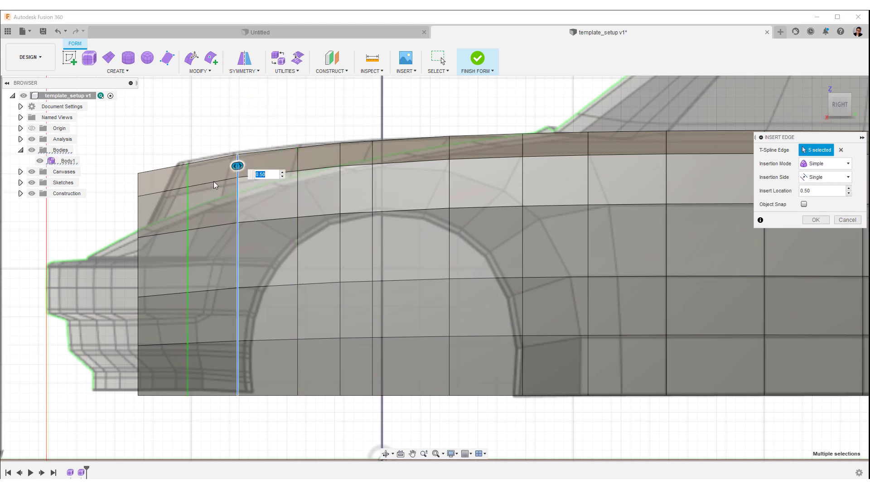
left_click_drag(230, 175, 229, 175)
key("Return")
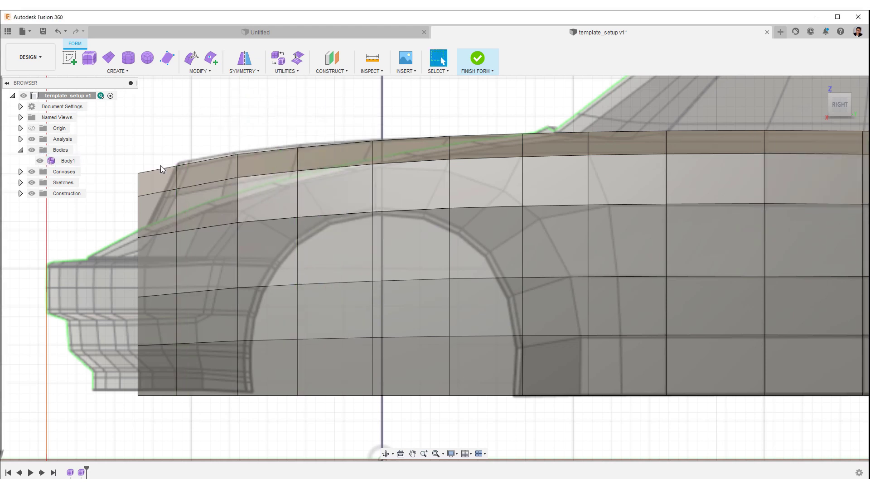
- Insert a vertical edge row over the front part of the rear wheel arch
scroll(472, 199, "down", 1)
middle_click_drag(856, 242, 604, 238)
middle_click_drag(842, 197, 473, 210)
scroll(473, 210, "up", 1)
double_click(383, 194)
right_click(383, 194)
left_click(383, 167)
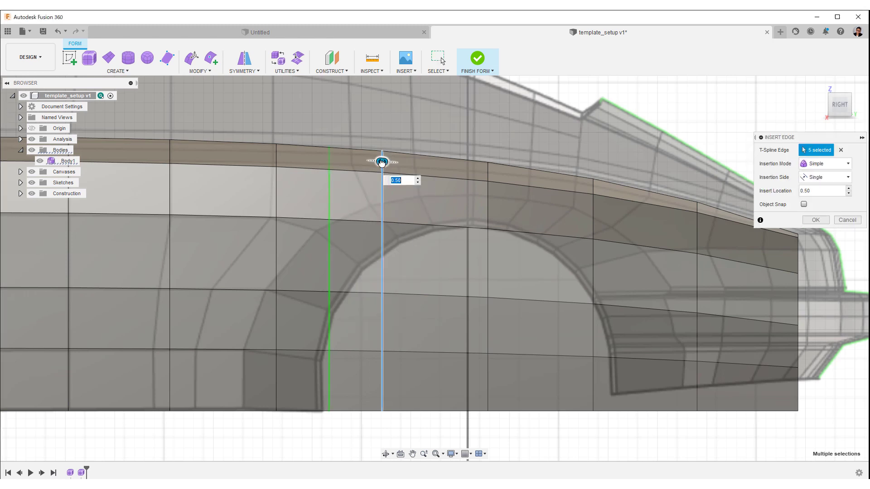
left_click_drag(382, 162, 406, 136)
right_click(405, 136)
- Insert two more vertical edge rows over the rear wheel arch, the second one close to the wheel's centre line
left_click(405, 109)
double_click(382, 165)
left_click_drag(383, 162, 603, 222)
right_click(443, 111)
left_click(443, 84)
double_click(413, 165)
right_click(480, 139)
left_click(479, 113)
- Insert two vertical edge rows over the rear half of the rear wheel arch, the second one at -0.765
double_click(488, 171)
right_click(543, 181)
left_click(542, 155)
double_click(528, 207)
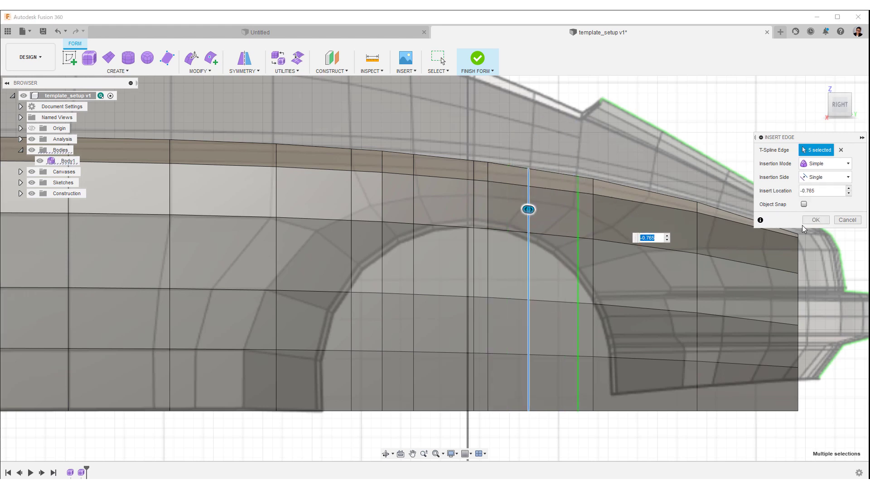
left_click(811, 221)
- Insert a vertical edge row a short distance behind the rear wheel arch
middle_click_drag(670, 215, 502, 193)
right_click(425, 192)
left_click(426, 166)
double_click(425, 202)
left_click_drag(424, 166, 488, 187)
right_click(488, 188)
left_click(488, 163)
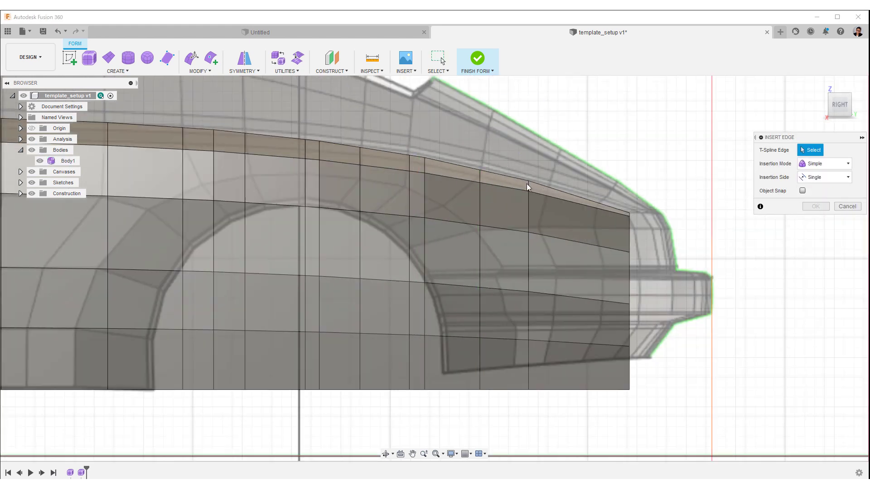
- Insert further vertical edge rows between the rear wheel arch and the form's rear end
double_click(528, 184)
left_click_drag(528, 212, 610, 225)
right_click(561, 214)
left_click(561, 189)
double_click(548, 214)
left_click(812, 220)
- Delete two redundant vertical edge rows between the rear wheel arch and the form's rear end
double_click(529, 209)
right_click(528, 208)
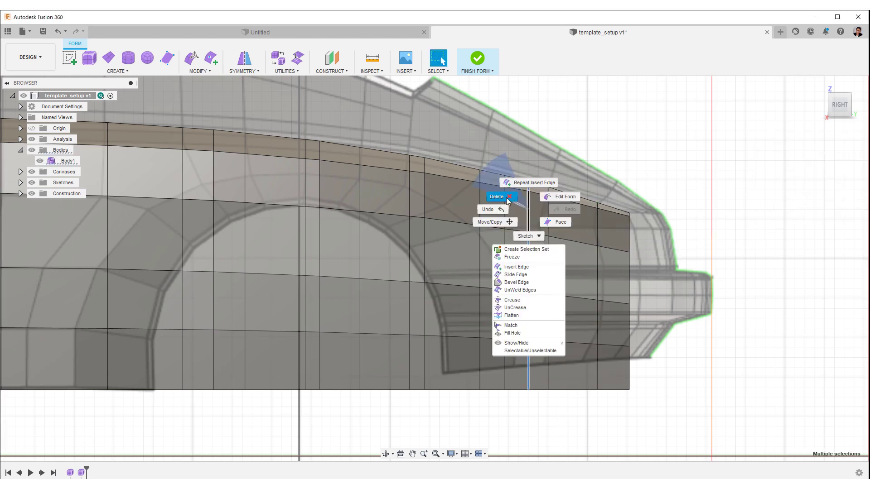
left_click(496, 196)
double_click(504, 205)
right_click(504, 205)
left_click(474, 195)
- Delete the redundant vertical edge rows over and just behind the rear wheel arch
double_click(425, 186)
right_click(425, 186)
left_click(393, 174)
middle_click_drag(332, 188, 449, 191)
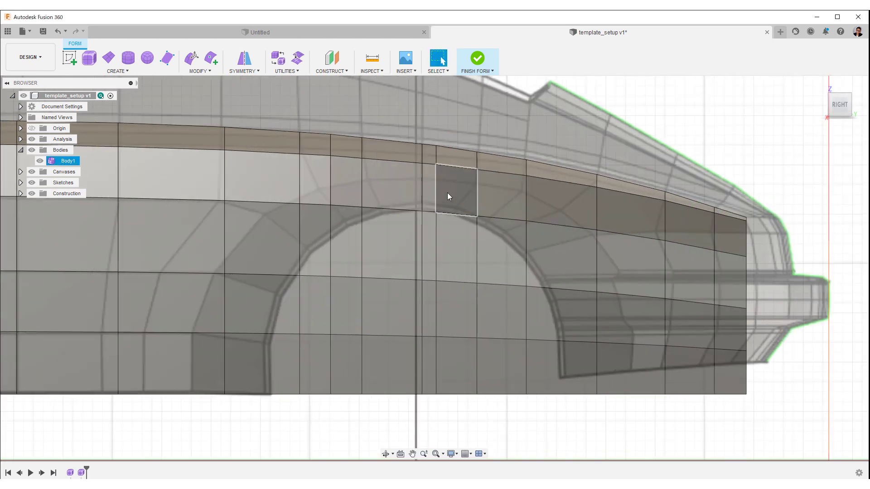
double_click(437, 190)
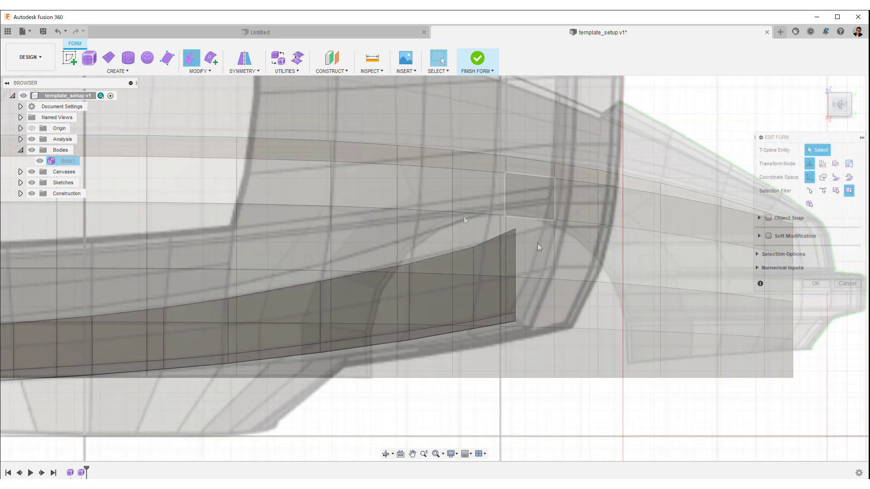
- In the top view, move the inner rear corner vertex back by 78.29 mm and the outer vertex by about 10 mm
scroll(540, 243, "up", 3)
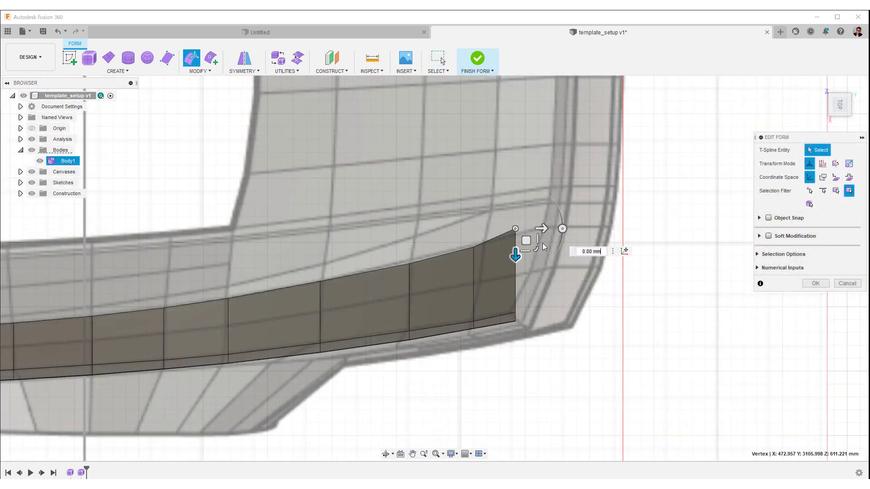
left_click_drag(547, 231, 583, 235)
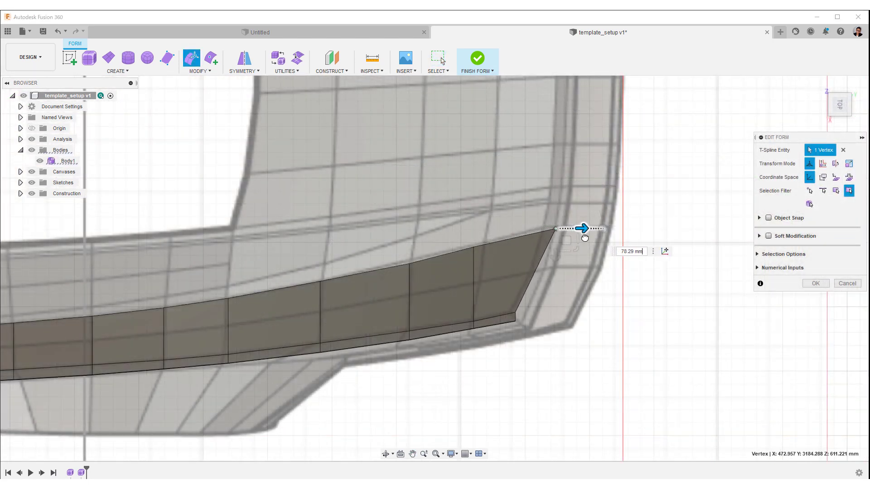
left_click(515, 313)
left_click_drag(543, 313, 550, 315)
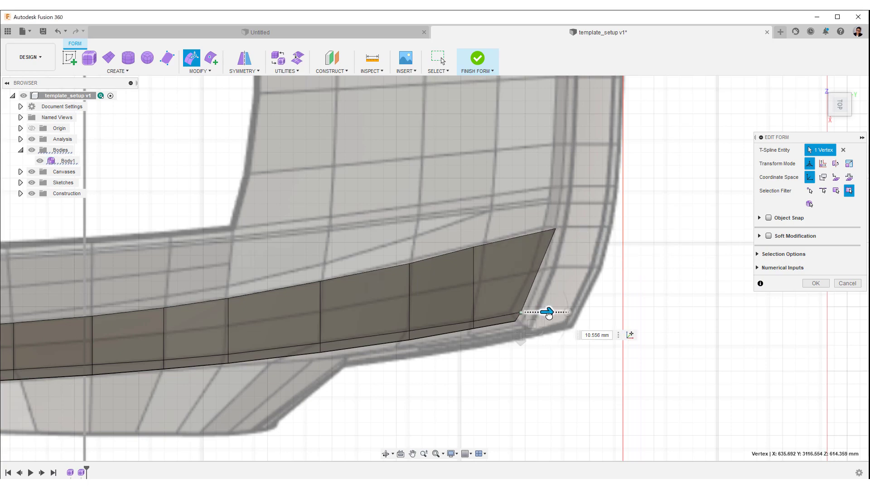
- In the back view, move the outer rear vertex outward by 1.811 mm to follow the blueprint
scroll(547, 326, "down", 5)
middle_click_drag(547, 326, 480, 386, "shift")
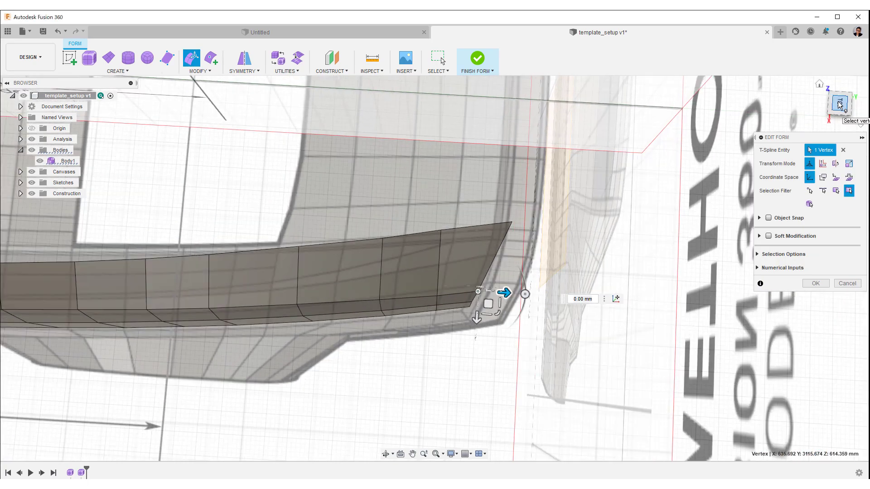
left_click(838, 105)
scroll(491, 347, "up", 4)
middle_click_drag(491, 348, 483, 288, "shift")
scroll(484, 287, "up", 10)
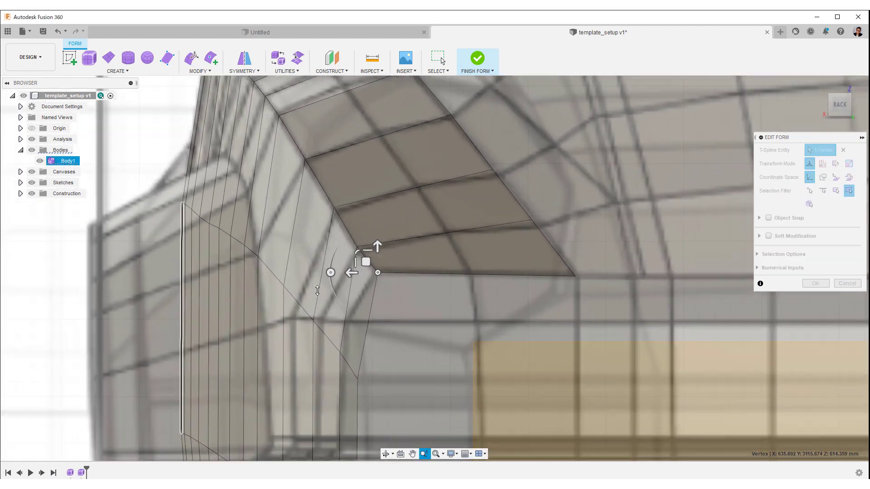
middle_click_drag(317, 291, 318, 299, "ctrl+shift")
left_click_drag(326, 275, 322, 274)
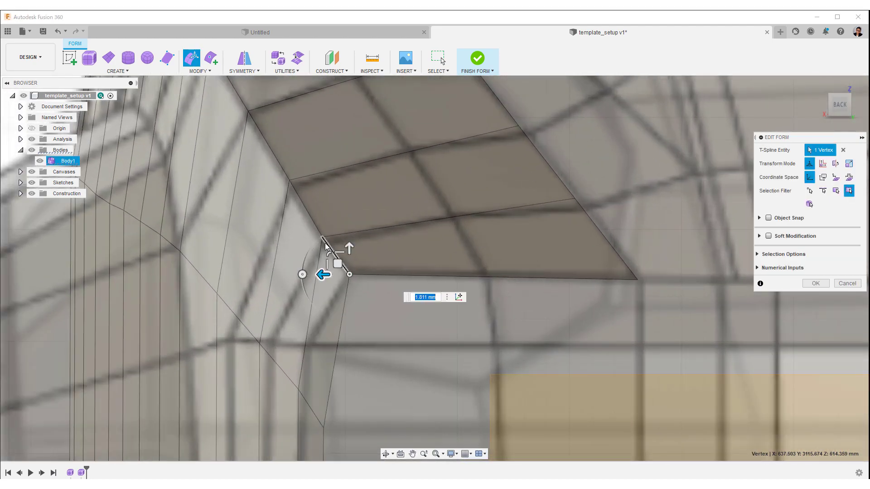
- In the back view, nudge the vertex just above the outer rear vertex slightly outward to follow the blueprint
left_click(323, 237)
left_click_drag(298, 237, 296, 238)
middle_click_drag(422, 362, 428, 323, "ctrl+shift")
middle_click_drag(429, 323, 598, 353, "shift")
- In the top view, move the inner-edge vertex ahead of the rear corner back about 24.5 mm, then nudge it and the corner vertex inward
left_click(837, 103)
scroll(539, 215, "down", 5)
middle_click_drag(538, 215, 623, 303)
left_click(623, 303)
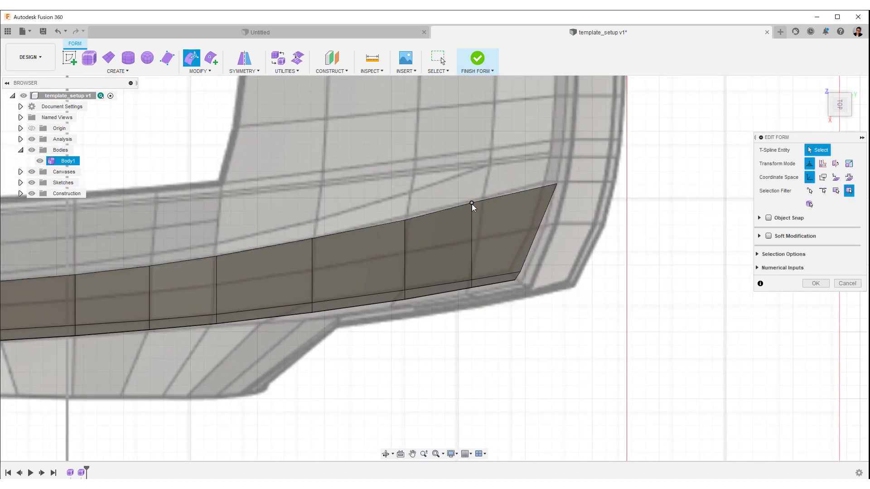
left_click(472, 204)
left_click_drag(501, 203, 514, 204)
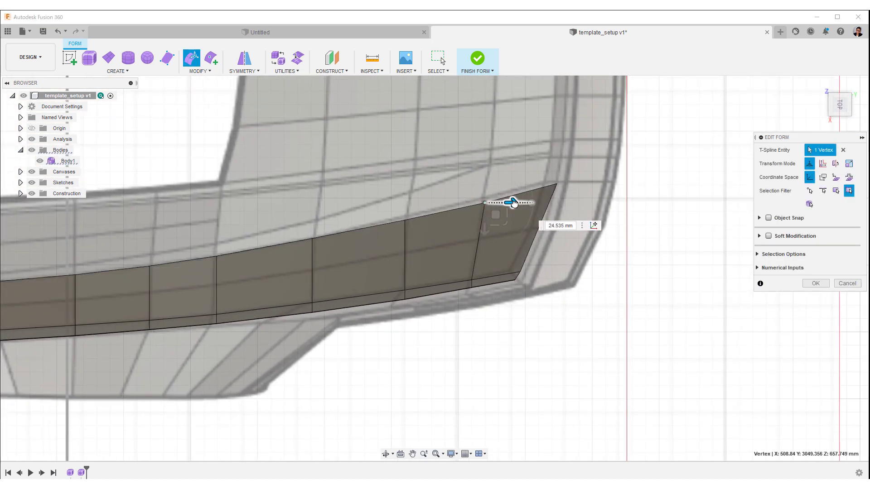
left_click_drag(485, 232, 485, 230)
left_click(557, 185)
left_click_drag(556, 212, 557, 211)
left_click(408, 219)
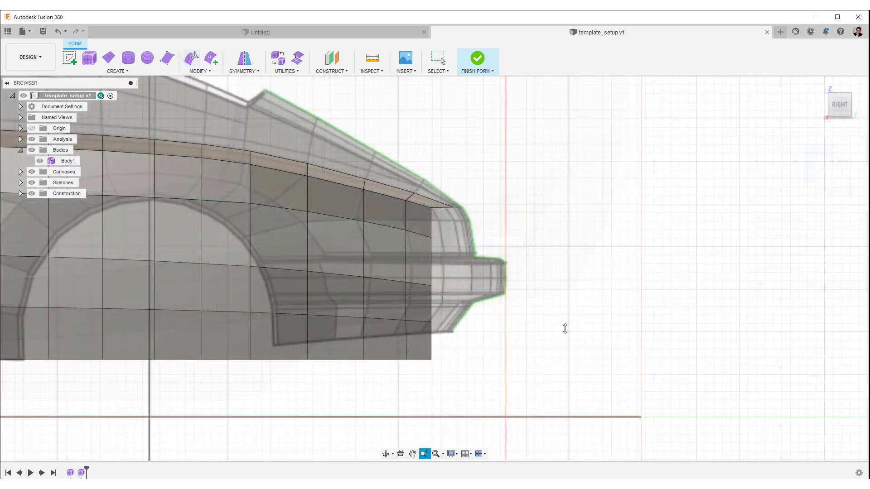
- In the right view, insert an edge chain along the blueprint flare line ahead of the rear wheel arch, from the bottom edge to the third horizontal edge
scroll(565, 328, "down", 8)
middle_click_drag(455, 371, 547, 373)
scroll(530, 363, "up", 2)
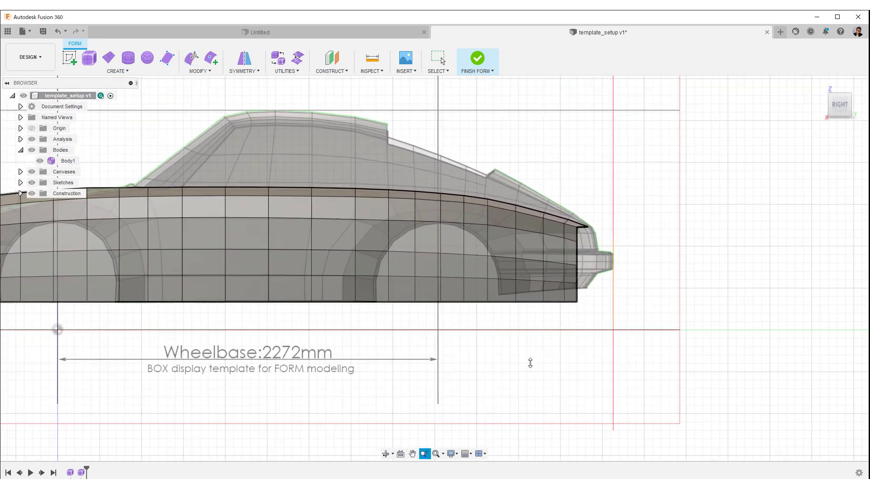
scroll(530, 362, "up", 5)
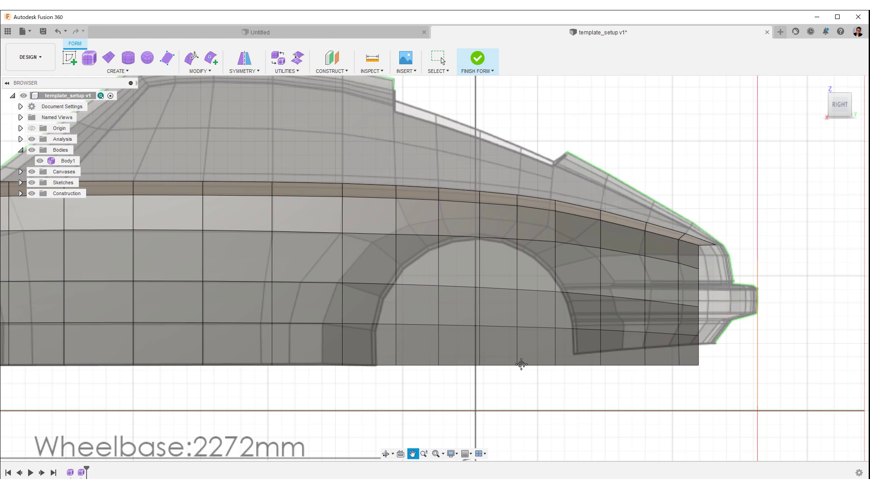
middle_click_drag(521, 363, 521, 360)
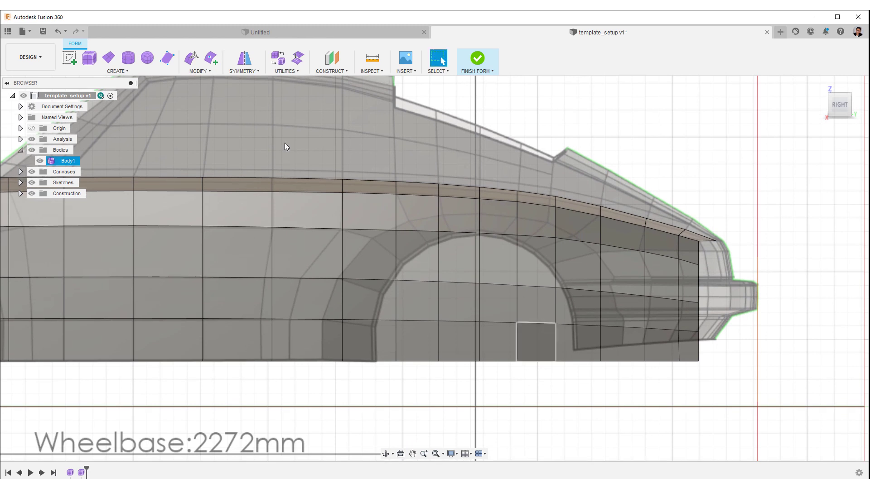
left_click(211, 58)
scroll(346, 337, "up", 2)
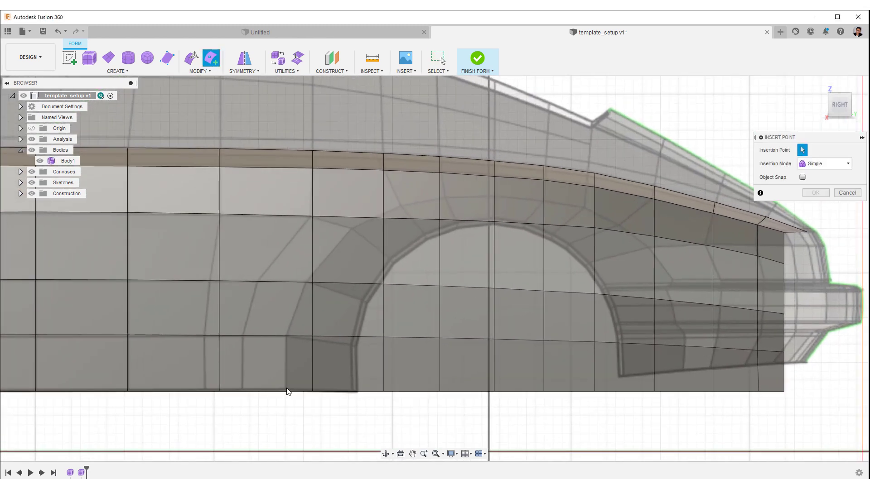
left_click(287, 337)
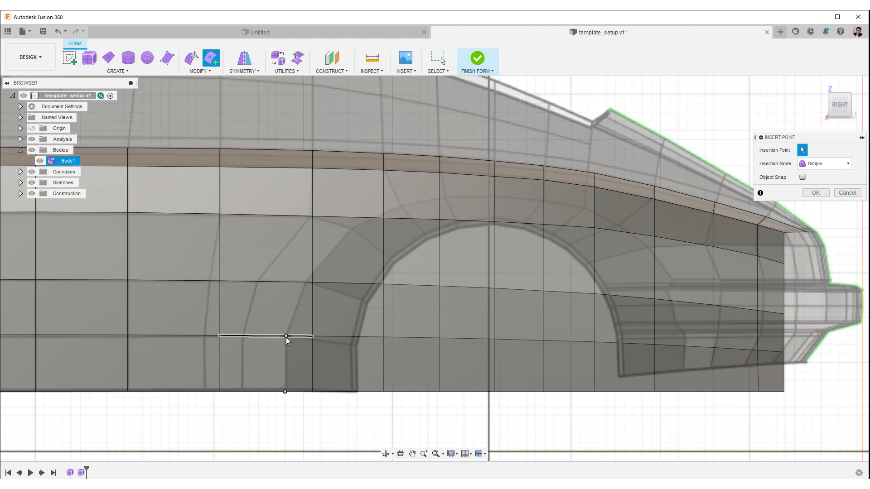
left_click(304, 283)
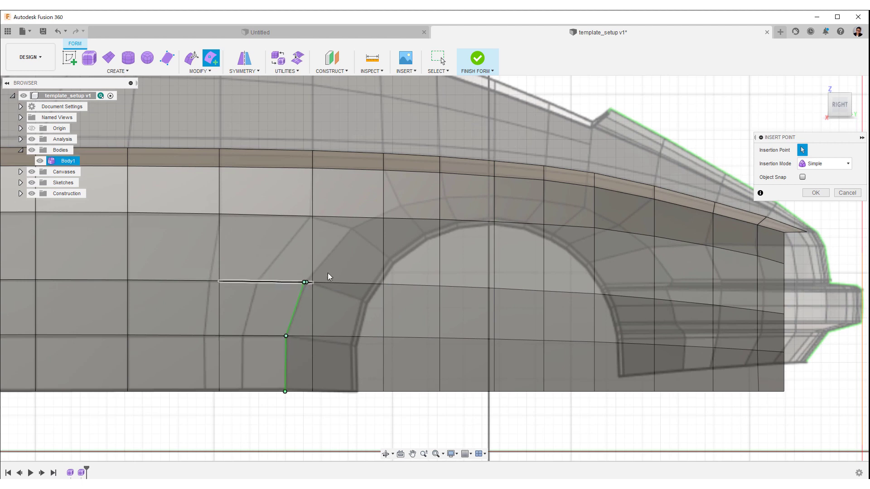
left_click(358, 218)
right_click(359, 220)
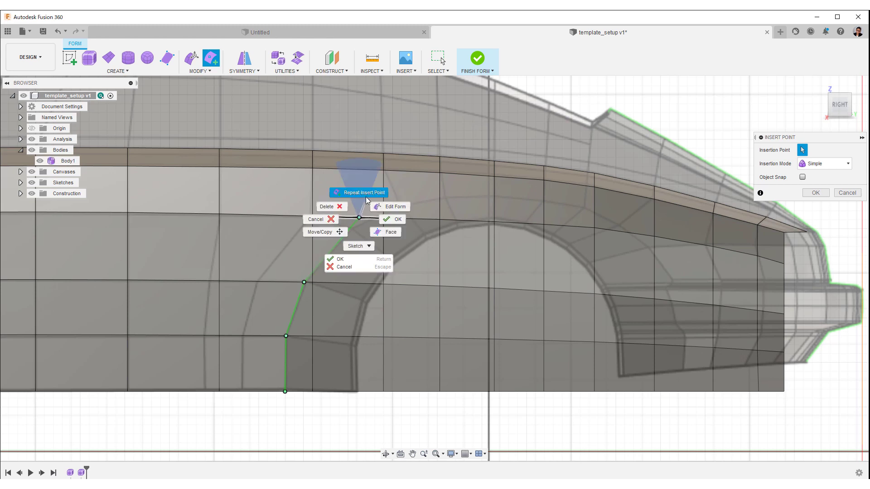
left_click(358, 208)
- Insert another edge chain over the rear arch's upper front, from the flare-line corner to the next vertical edges
left_click(350, 229)
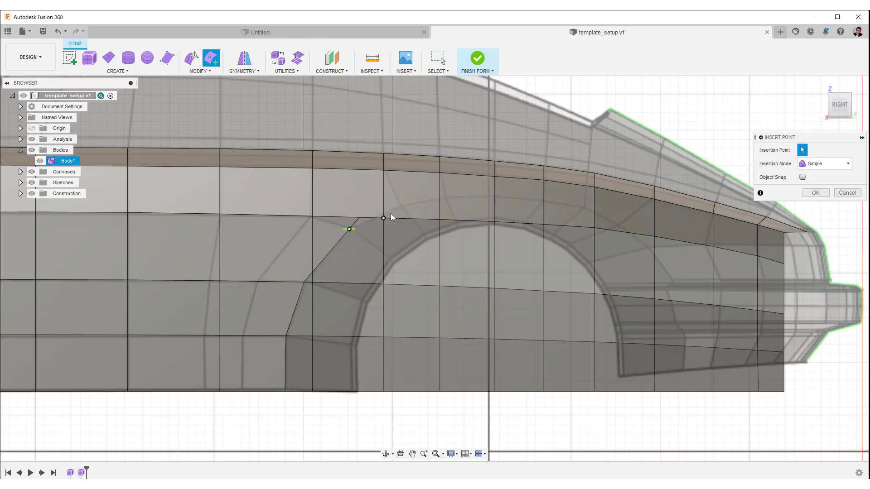
right_click(440, 190)
left_click(439, 166)
- Place a chain of insert points over the rear arch along the blueprint flare line, ending on the horizontal edge behind the arch top
scroll(429, 276, "up", 3)
left_click(372, 246)
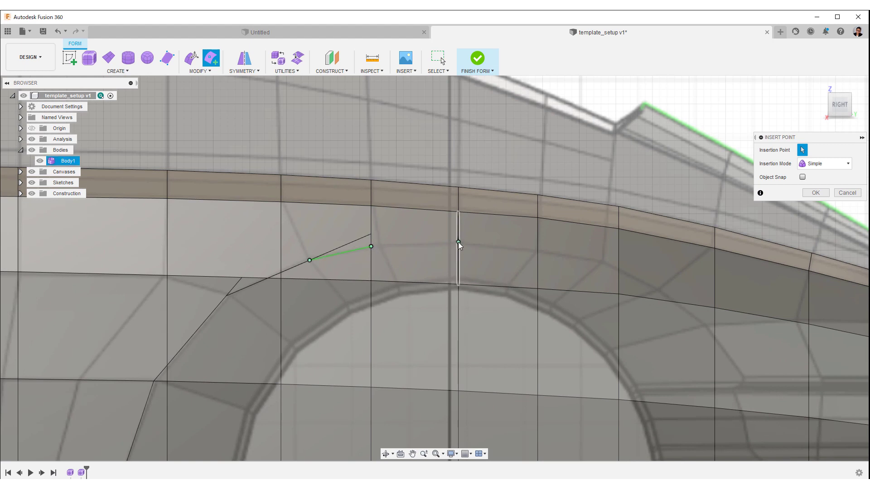
left_click(458, 242)
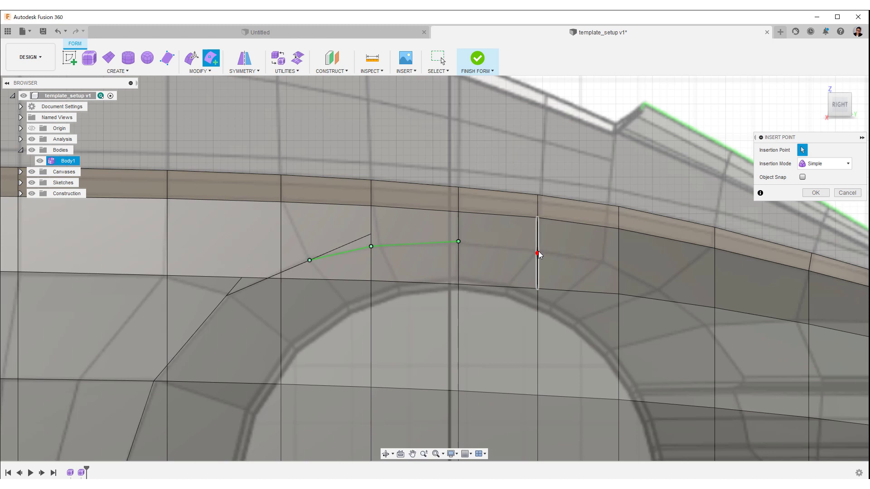
left_click(537, 249)
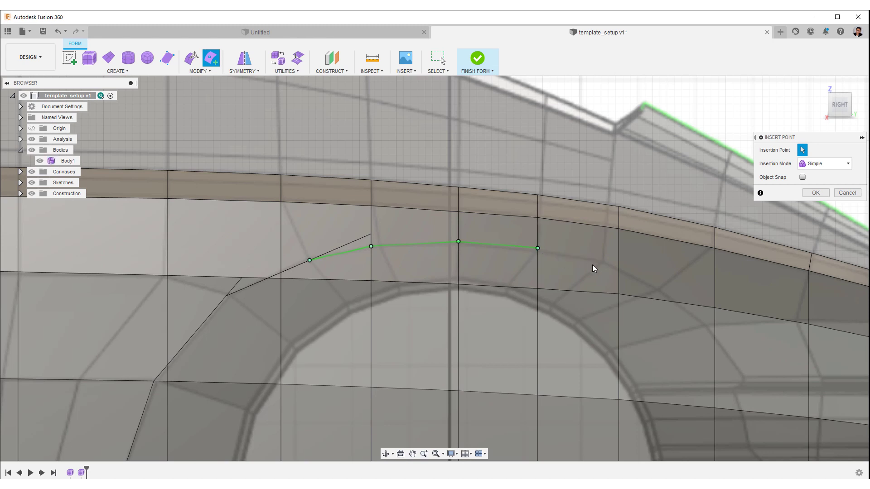
left_click(619, 269)
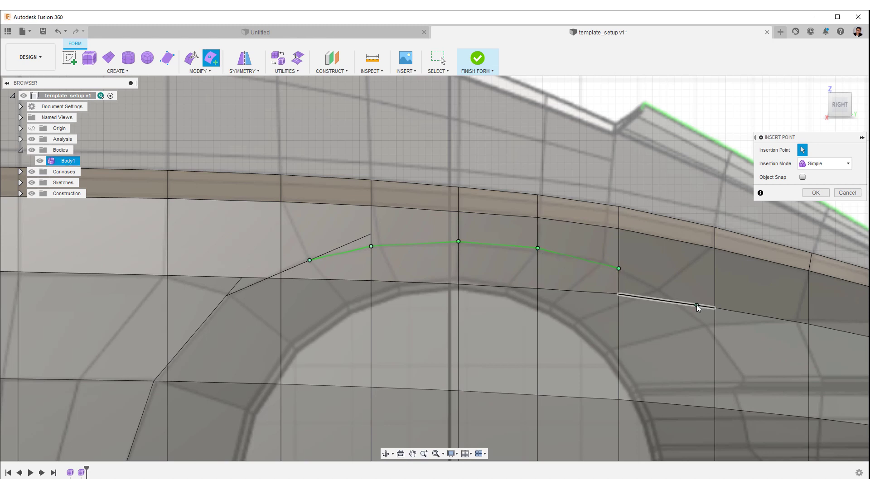
left_click(681, 303)
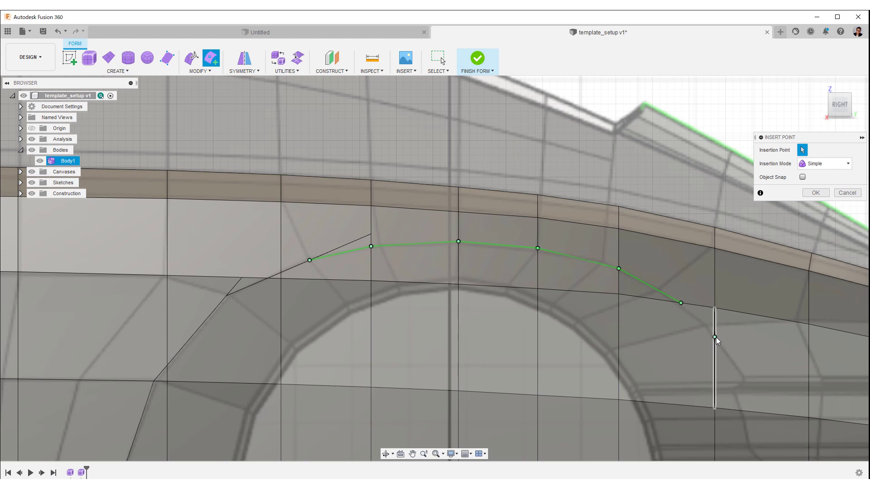
- Continue the insert-point chain down the rear side of the arch to the form's bottom edge and apply it
middle_click_drag(695, 351, 392, 278)
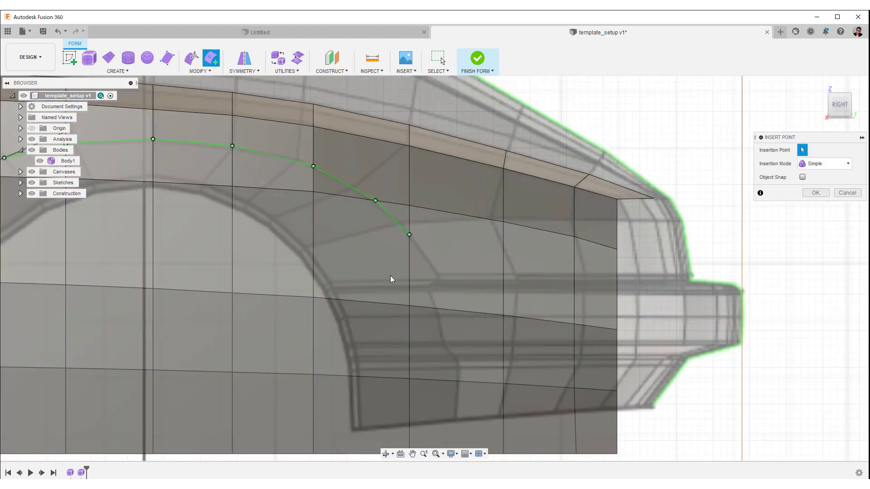
left_click(449, 309)
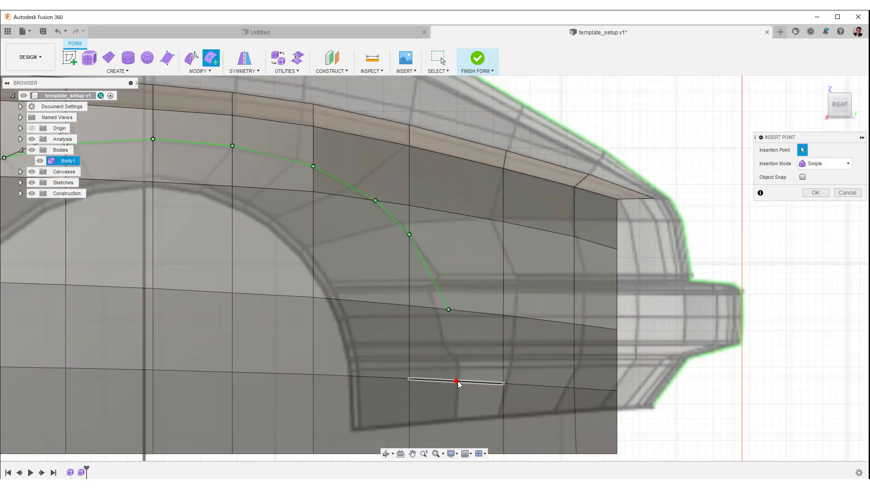
left_click(456, 381)
middle_click_drag(456, 417, 455, 355)
left_click(450, 364)
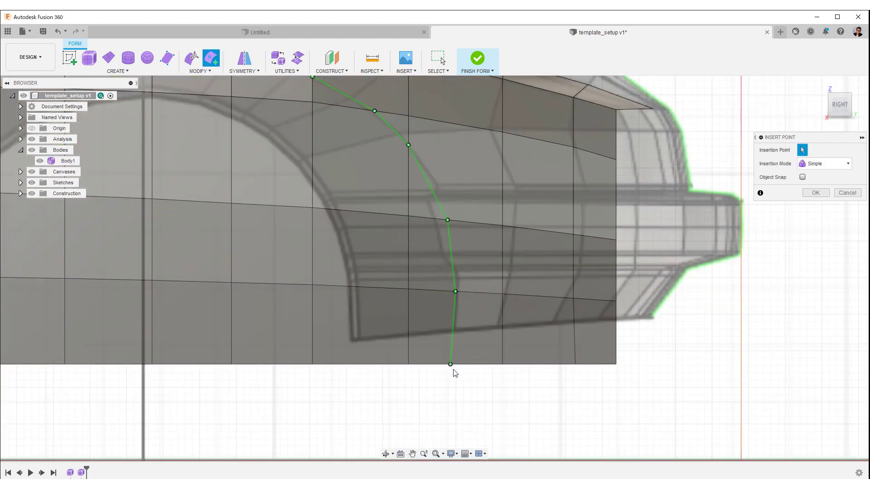
right_click(452, 368)
left_click(483, 369)
- Delete the main block of faces inside the rear wheel arch outline, including the leftover lower face at its front side
scroll(470, 352, "down", 3)
scroll(451, 346, "up", 5)
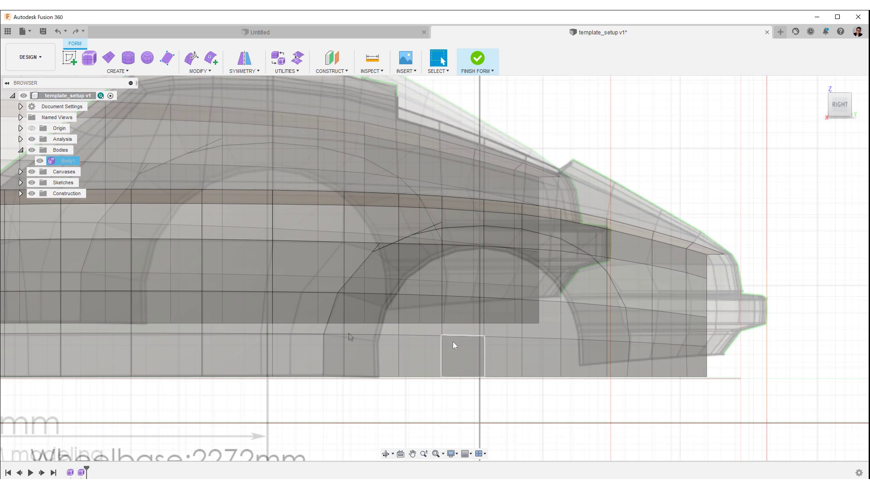
scroll(447, 338, "up", 2)
left_click(327, 365)
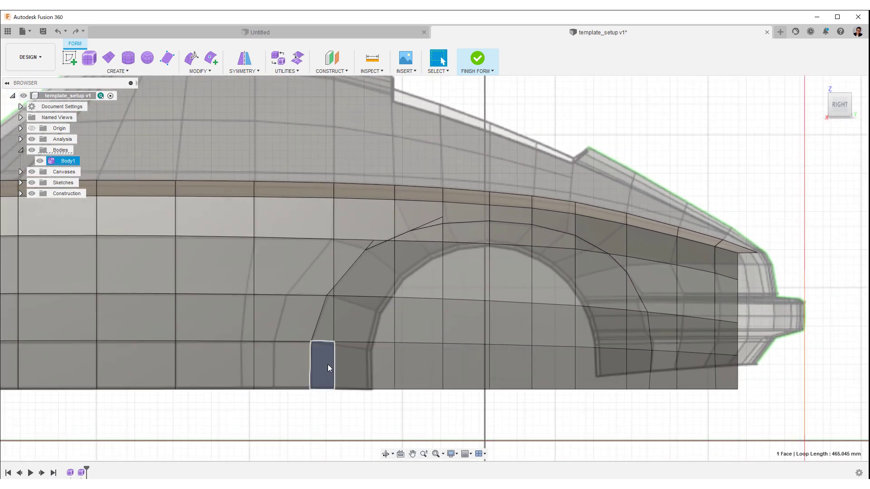
left_click(333, 333, "shift")
left_click_drag(621, 421, 362, 282)
right_click(362, 281)
left_click(365, 252)
left_click_drag(385, 406, 323, 322)
right_click(391, 319)
left_click(395, 292)
- Delete the remaining sliver faces inside the flare line along the front, top and rear of the rear wheel arch
middle_click_drag(406, 326, 457, 417)
scroll(400, 385, "up", 5)
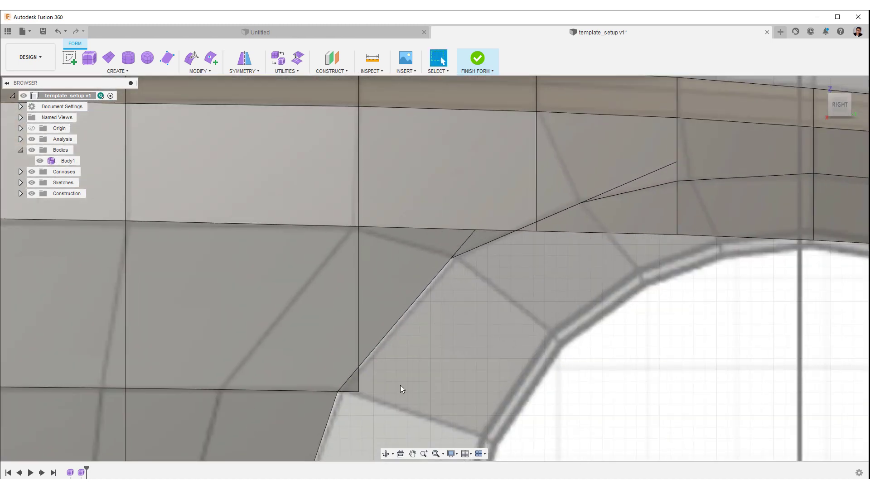
left_click(353, 384)
middle_click_drag(553, 242, 425, 310)
middle_click_drag(425, 310, 401, 367, "ctrl+shift")
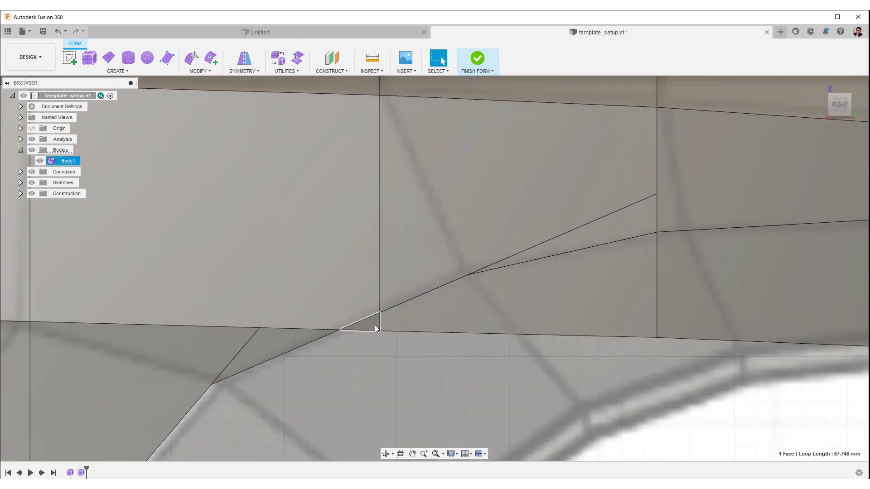
left_click(374, 325, "shift")
left_click(480, 319, "shift")
left_click(674, 335, "shift")
middle_click_drag(675, 337, 681, 291, "ctrl+shift")
left_click(682, 292, "shift")
left_click(765, 295, "shift")
middle_click_drag(716, 365, 719, 312, "ctrl+shift")
middle_click_drag(719, 311, 440, 281)
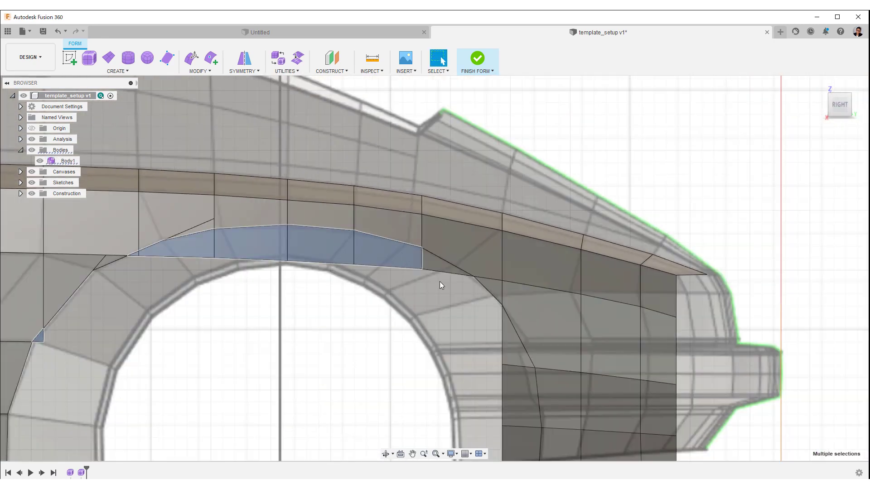
left_click(512, 348, "shift")
left_click(519, 395, "shift")
middle_click_drag(448, 371, 398, 316)
left_click(468, 398, "shift")
right_click(387, 379)
left_click(387, 351)
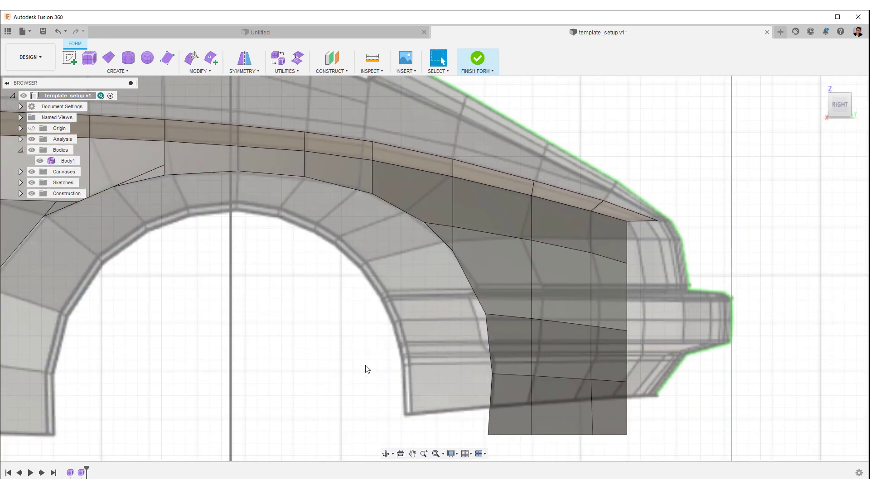
- Try to insert short edges joining existing grid vertices to the upper front boundary of the rear arch opening
middle_click_drag(365, 368, 328, 343, "ctrl+shift")
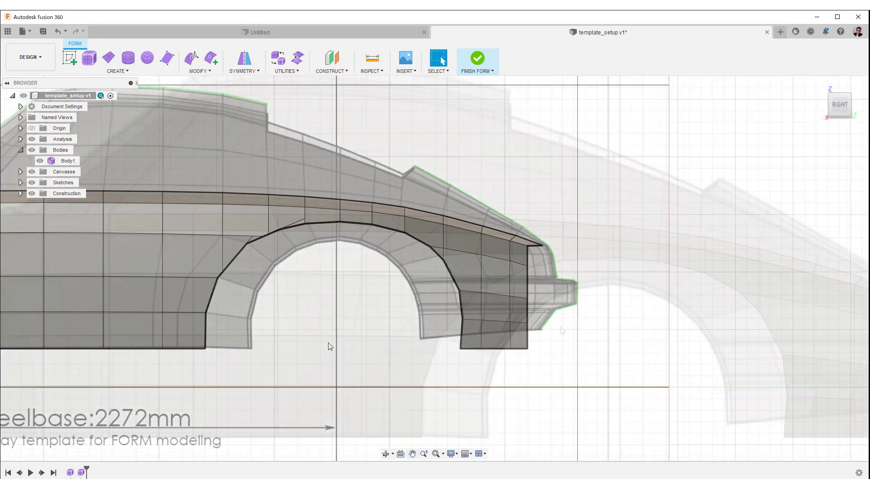
middle_click_drag(304, 171, 401, 233, "ctrl+shift")
left_click(212, 58)
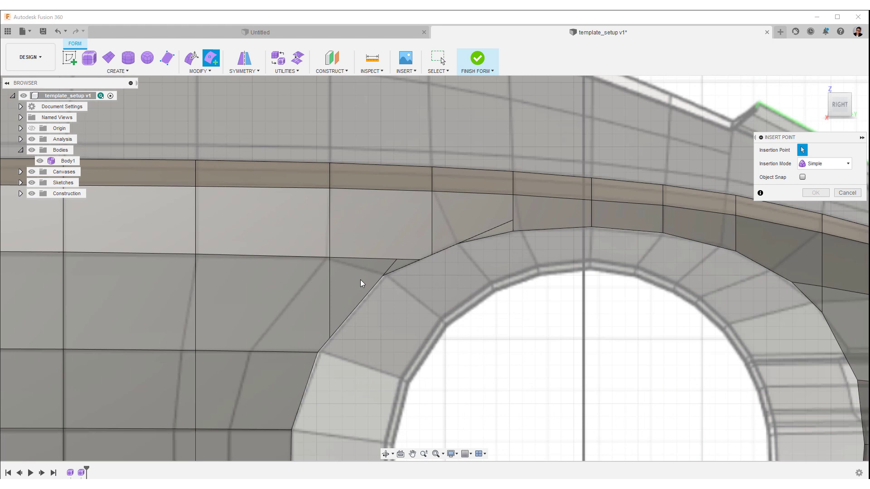
right_click(476, 277)
left_click(477, 249)
left_click(432, 191)
left_click(457, 244)
right_click(457, 244)
key("Escape")
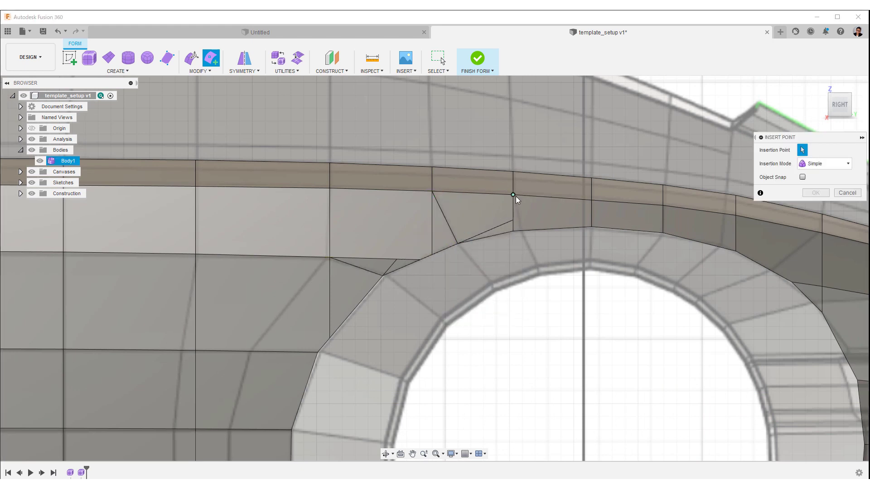
- Insert an edge from the belt-line vertex above the arch's upper front to the arch boundary at the blueprint's radial line
left_click(513, 195)
left_click(523, 232)
scroll(523, 235, "up", 4)
left_click(506, 177)
right_click(505, 178)
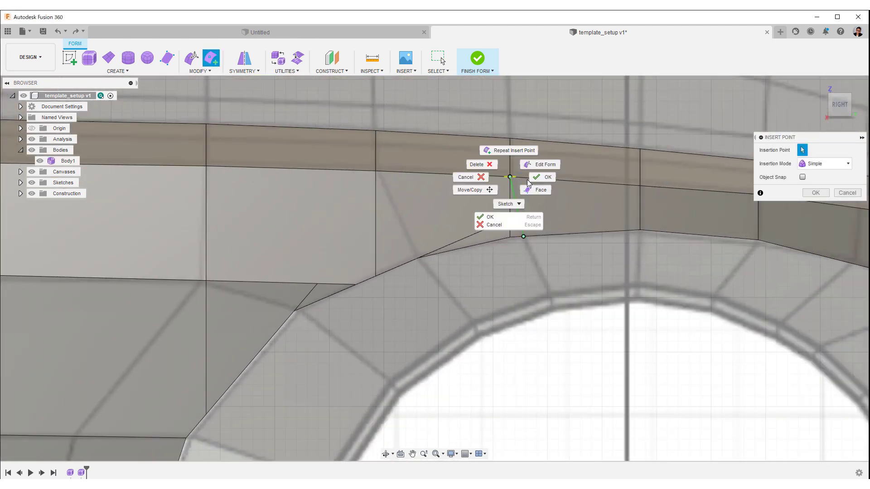
left_click(515, 219)
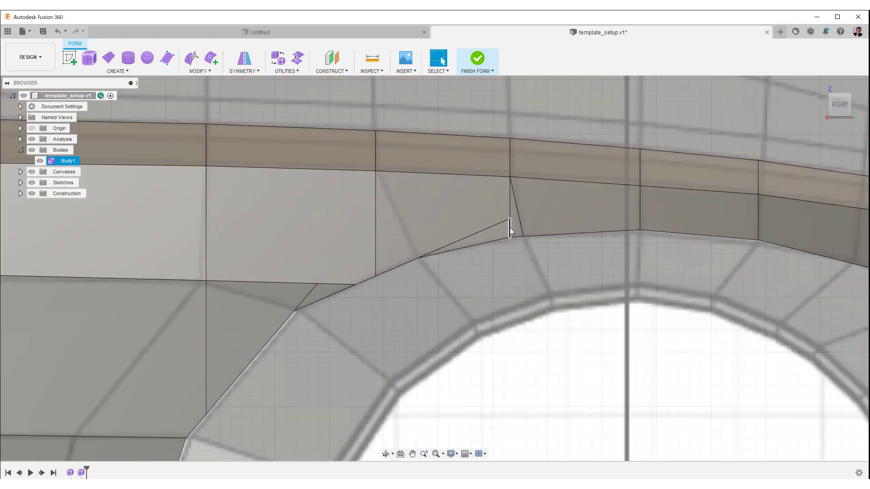
left_click(510, 214)
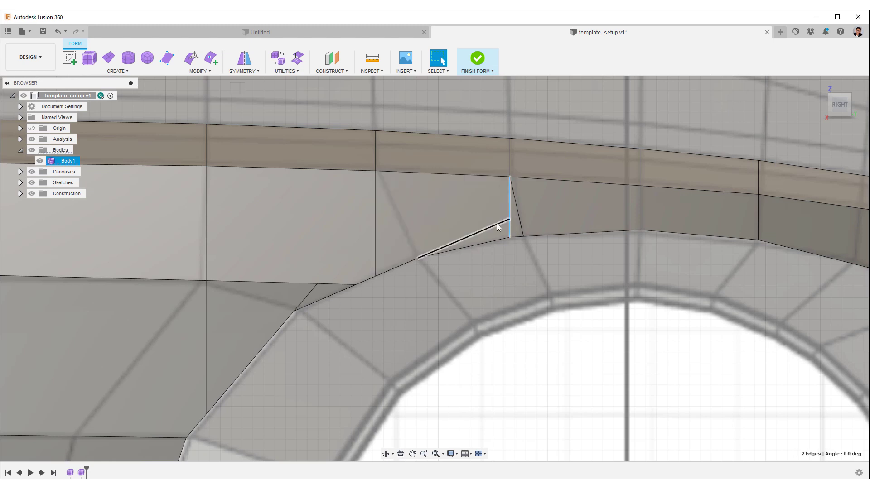
left_click(496, 224, "shift")
key("Escape")
scroll(224, 113, "down", 1)
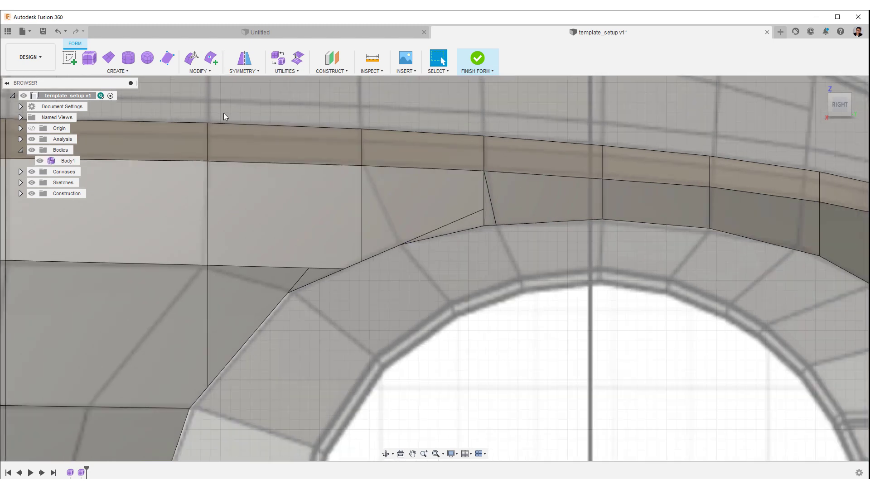
- Insert an edge from the next belt-line vertex forward to the arch boundary corner, and delete the redundant diagonal and vertical edges behind it
left_click(211, 58)
left_click(361, 166)
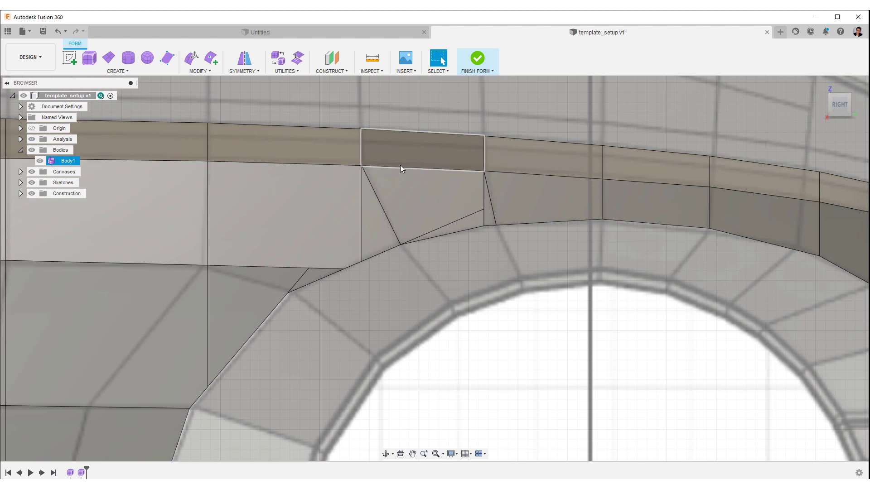
left_click(446, 224)
left_click(483, 204, "shift")
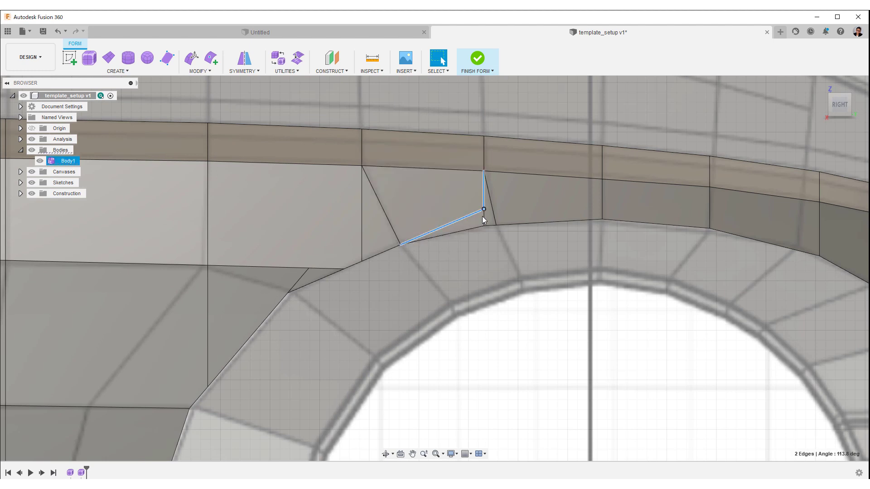
key("Delete")
middle_click_drag(404, 289, 473, 271)
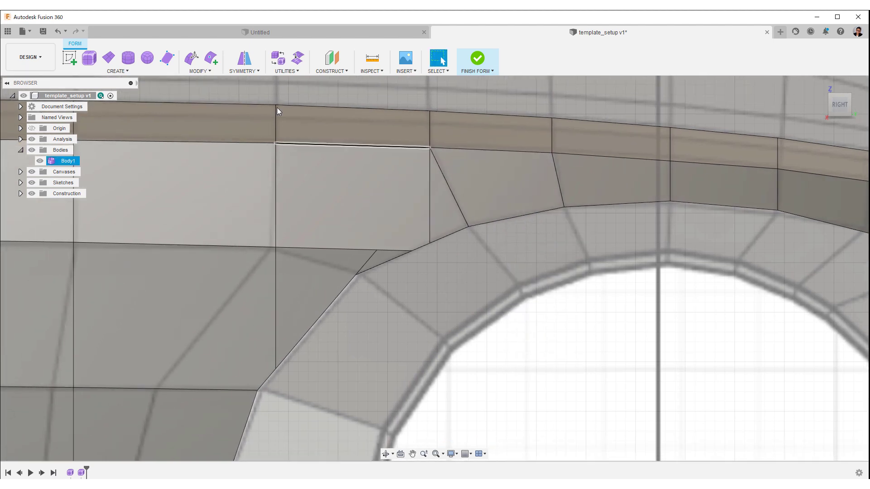
- Insert an edge from the grid vertex ahead of the rear arch to its boundary corner, and delete the redundant horizontal, diagonal and vertical edges
left_click(211, 58)
right_click(355, 277)
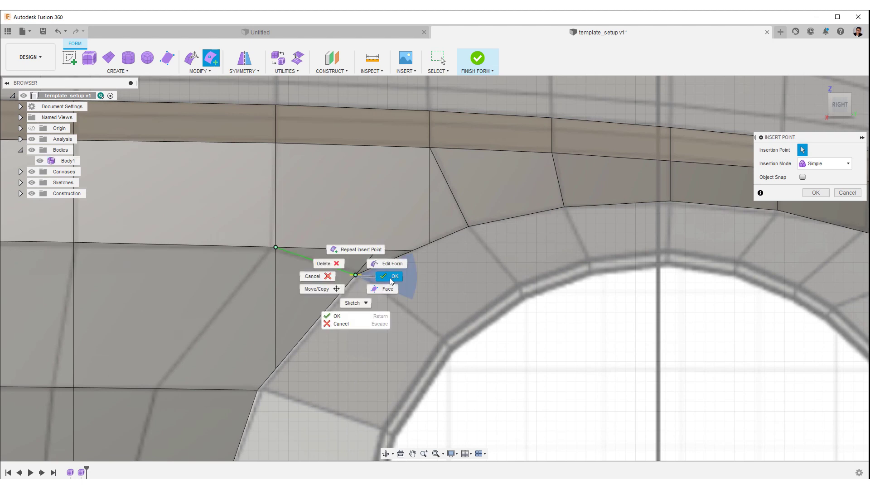
left_click(357, 252)
double_click(379, 250)
left_click(371, 257, "shift")
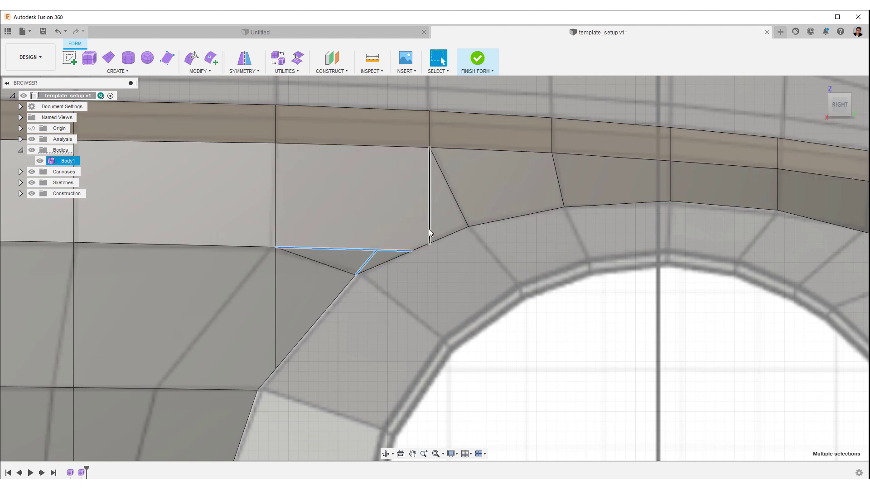
left_click(429, 229, "shift")
right_click(429, 229)
left_click(401, 218)
scroll(453, 283, "down", 3)
middle_click_drag(422, 297, 261, 312)
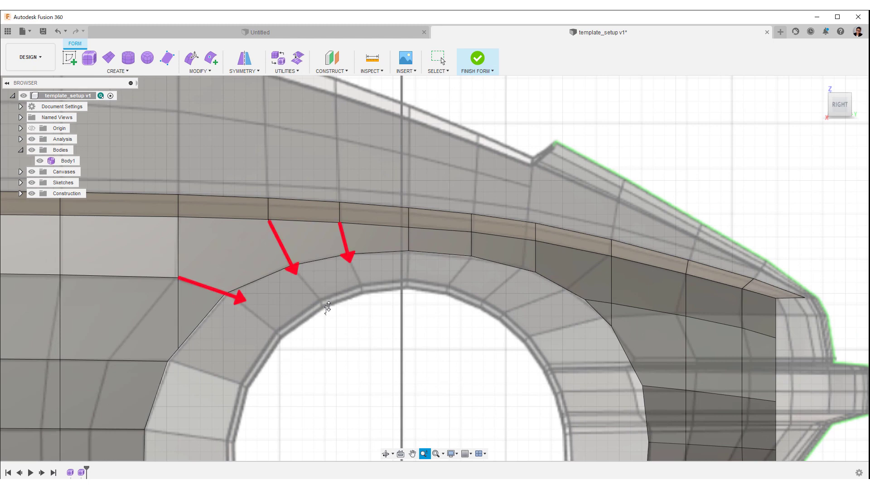
- Insert an edge from the belt-line vertex above the arch's upper rear to the blueprint's radial line, and delete the vertical edge it replaces
scroll(325, 307, "up", 5)
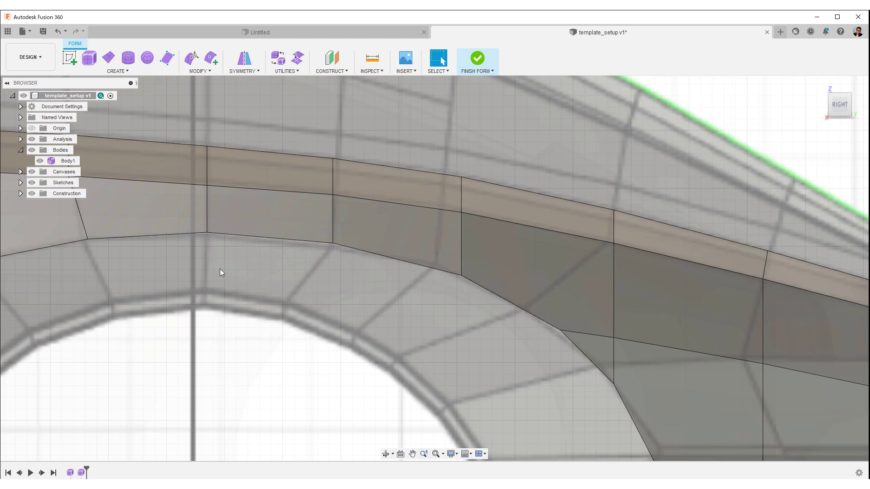
left_click(211, 58)
middle_click_drag(405, 349, 355, 361)
left_click(410, 224)
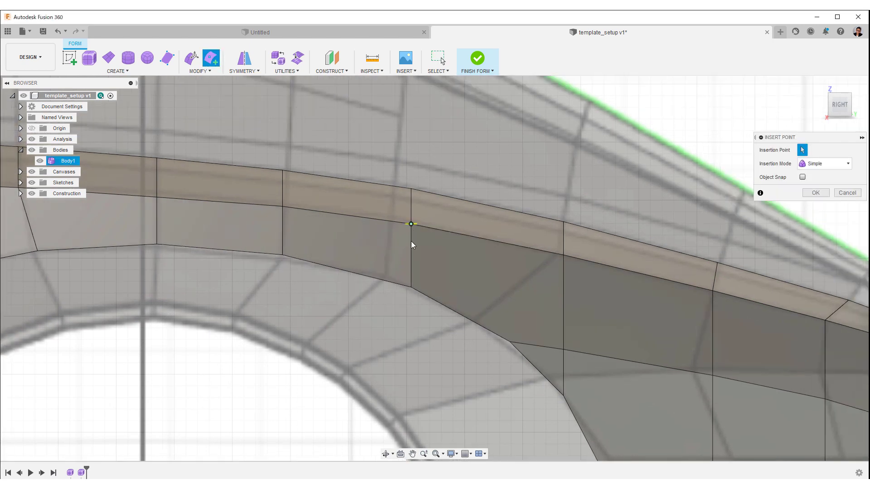
left_click(390, 283)
right_click(389, 283)
left_click(414, 283)
left_click(412, 270)
right_click(377, 300)
left_click(348, 288)
middle_click_drag(417, 321, 329, 282)
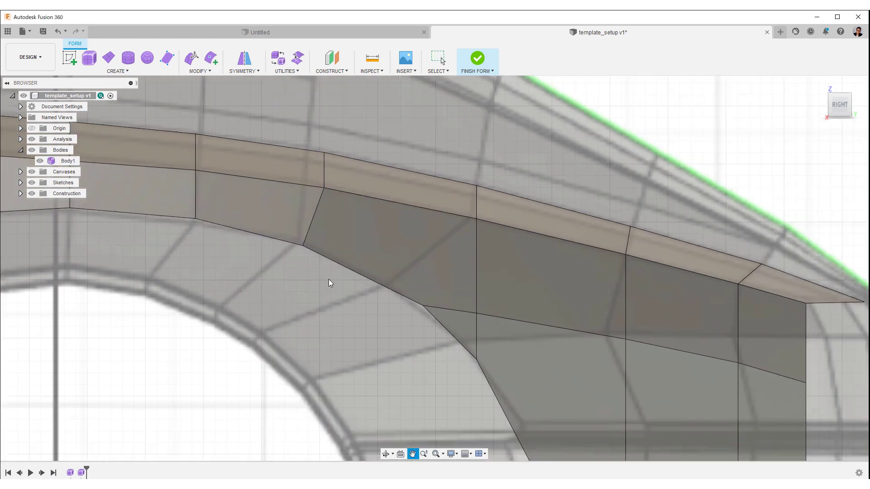
- Insert a diagonal edge from the next belt-line vertex rearward to the arch boundary at the blueprint's radial line
scroll(358, 271, "down", 4)
left_click(211, 58)
left_click(440, 235)
left_click(390, 273)
right_click(390, 273)
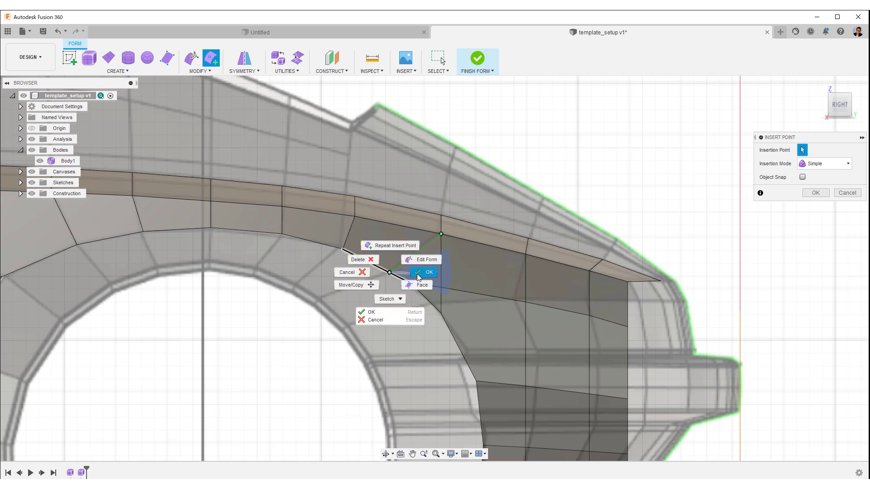
left_click(417, 275)
middle_click_drag(410, 319, 343, 316)
- Insert an edge line from the arch's rear boundary across to the body's rear end, following the blueprint line above the bumper
left_click(211, 58)
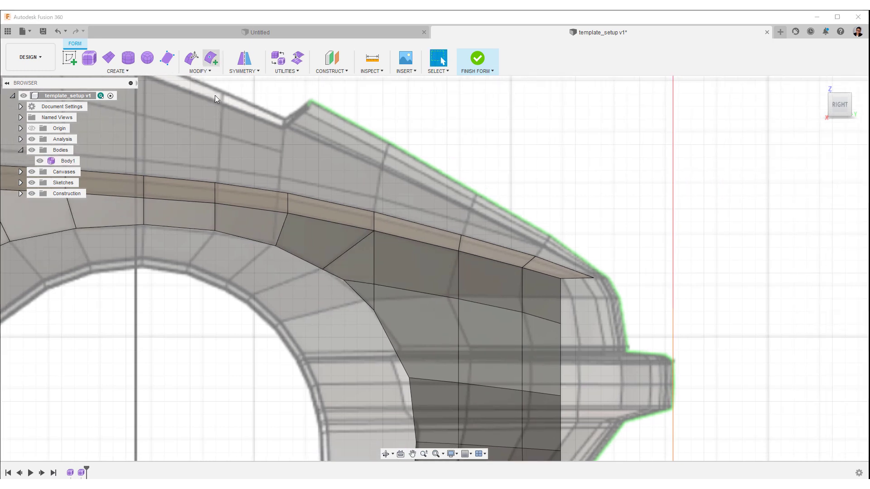
left_click(364, 301)
scroll(459, 295, "up", 4)
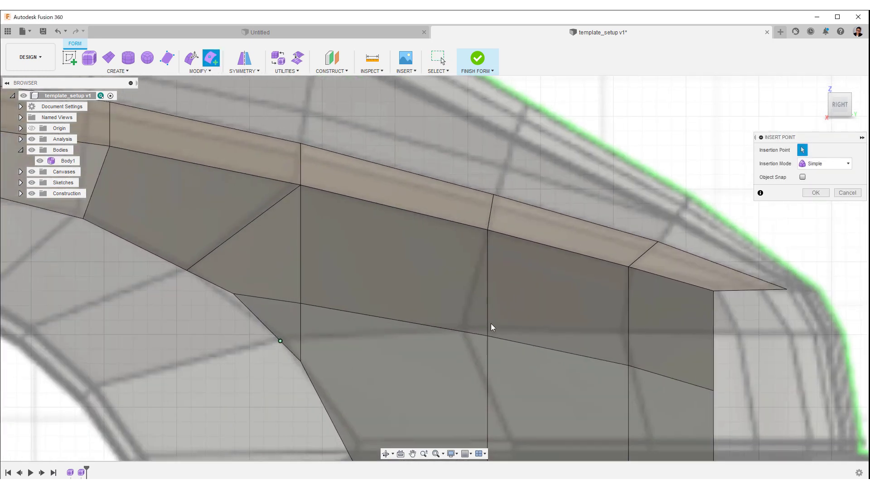
left_click(487, 328)
left_click(712, 332)
right_click(713, 331)
left_click(744, 332)
- Delete the redundant vertical and slanted edges between the diagonal edge and the inserted line behind the arch
scroll(634, 329, "down", 2)
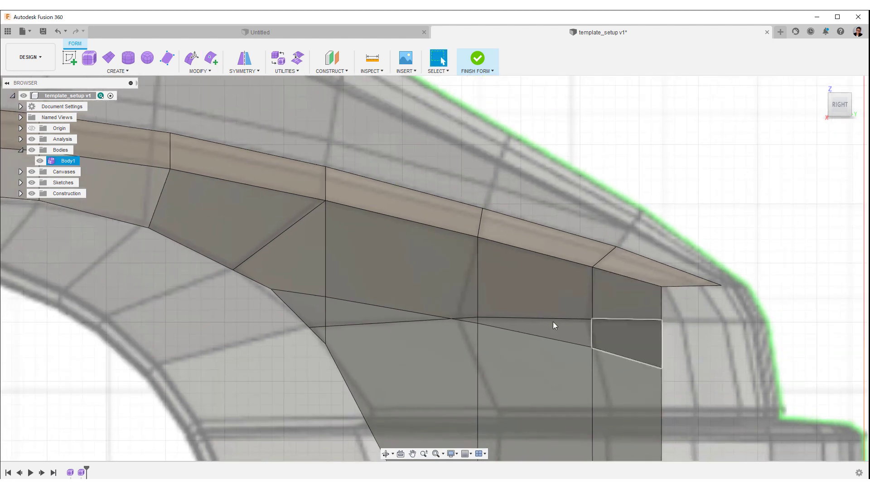
left_click(315, 292)
left_click(314, 294)
left_click(324, 293, "shift")
left_click(349, 301, "shift")
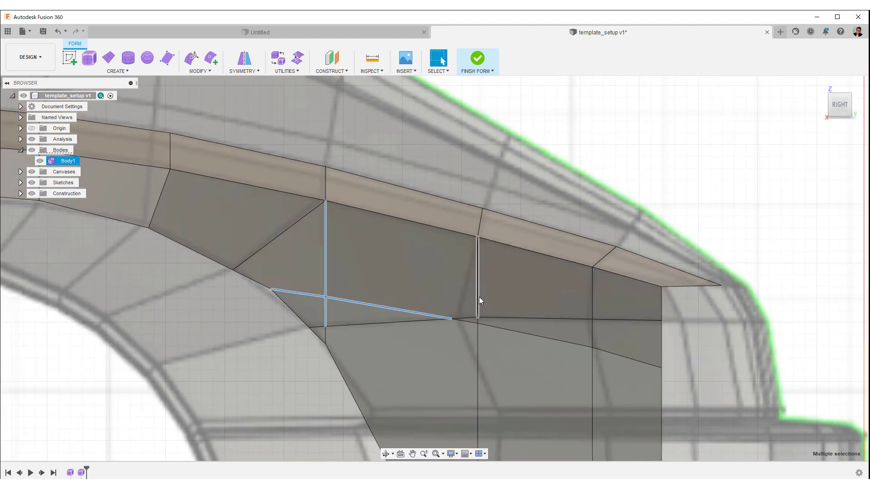
scroll(469, 327, "down", 1)
key("Delete")
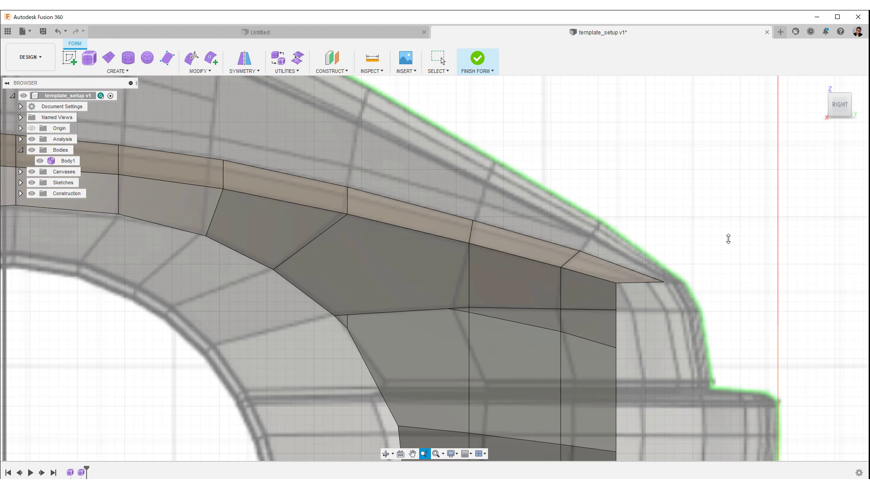
- Insert an edge line across the rear quarter from the body's rear end to the arch boundary along the bumper's upper blueprint line
scroll(728, 238, "down", 2)
middle_click_drag(761, 229, 627, 198)
scroll(329, 108, "down", 1)
left_click(211, 58)
scroll(526, 270, "up", 2)
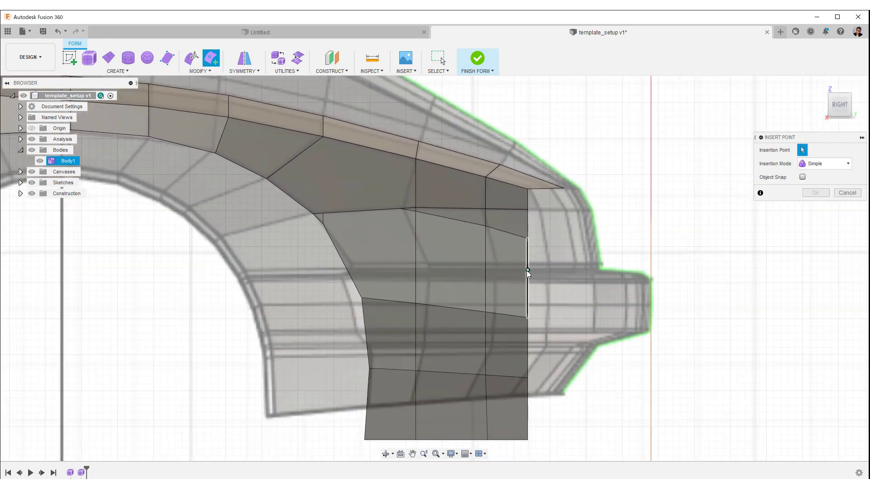
left_click(348, 272)
right_click(350, 272)
left_click(379, 271)
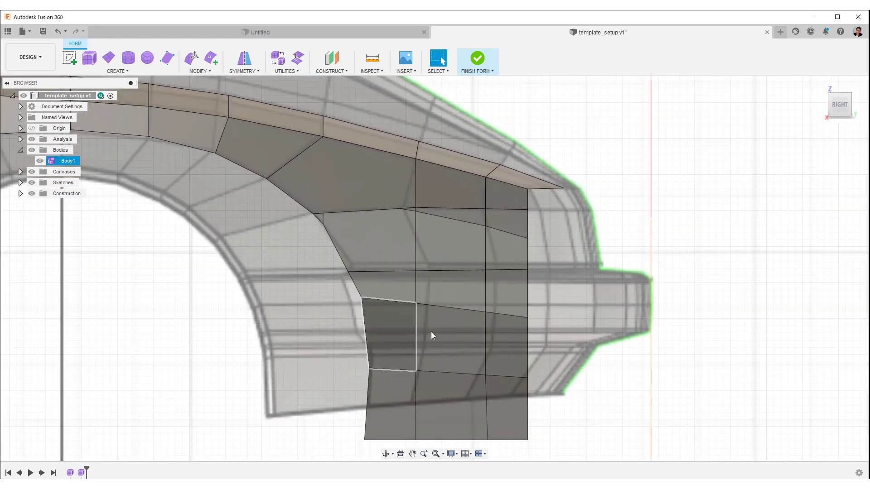
- Insert an edge line across the rear quarter along the blueprint's lower body outline
scroll(438, 312, "up", 1)
middle_click_drag(442, 304, 418, 259)
left_click(209, 61)
left_click(211, 60)
left_click(324, 388)
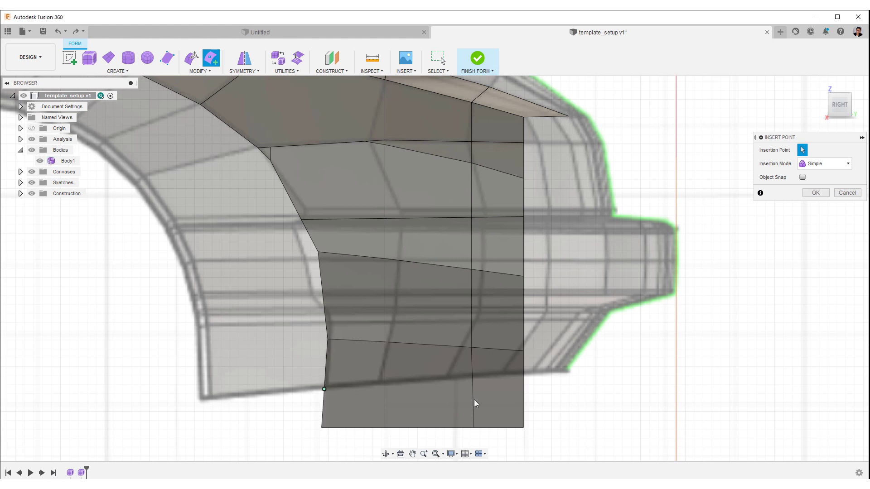
left_click(523, 372)
right_click(522, 371)
left_click(551, 373)
- Insert an edge line across the rear quarter along the bumper's lower blueprint line
right_click(398, 282)
left_click(402, 257)
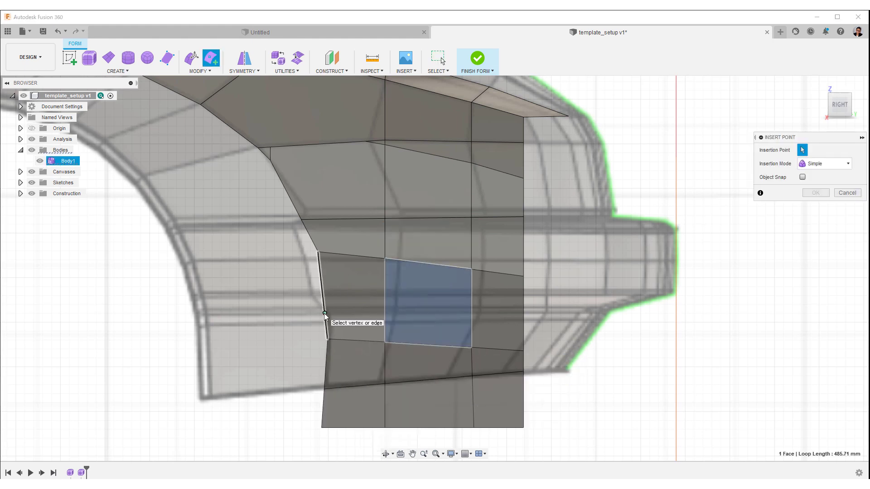
left_click(325, 314)
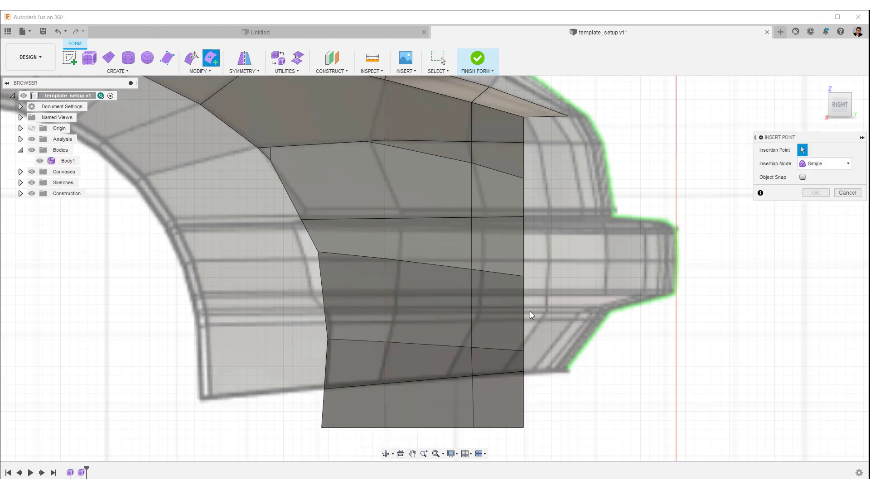
left_click(523, 308)
left_click(325, 312)
key("Return")
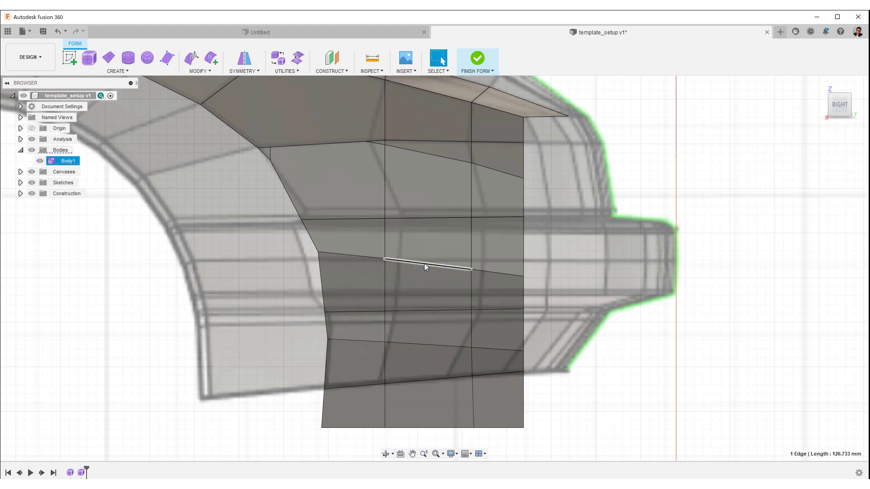
- Delete the rear quarter's leftover slanted edges, the bottom edge with the strip below the outline, and the short vertical edge near the arch
double_click(432, 412)
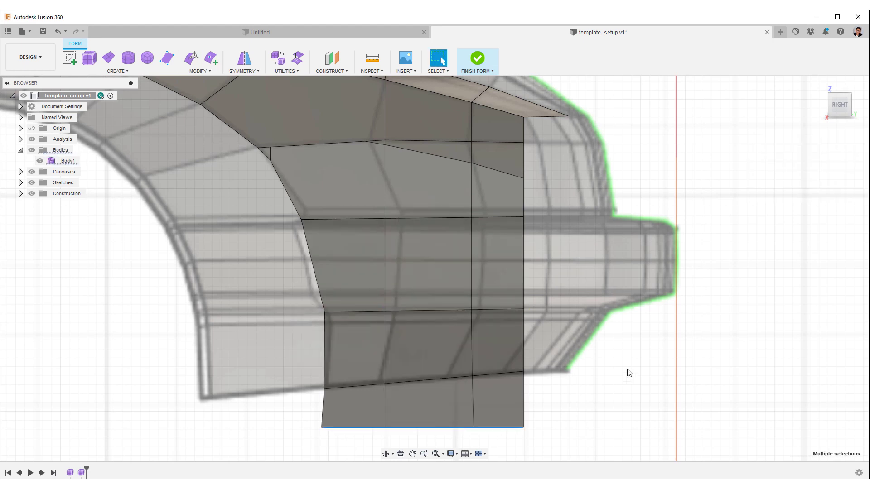
key("Delete")
scroll(417, 292, "up", 5)
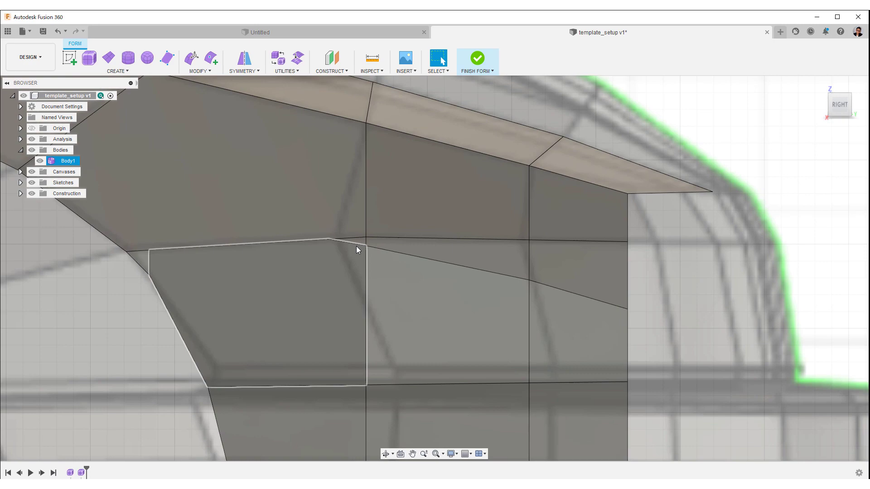
left_click(431, 259)
left_click(432, 260, "ctrl")
left_click(576, 294, "ctrl")
key("Delete")
middle_click_drag(266, 257, 397, 257)
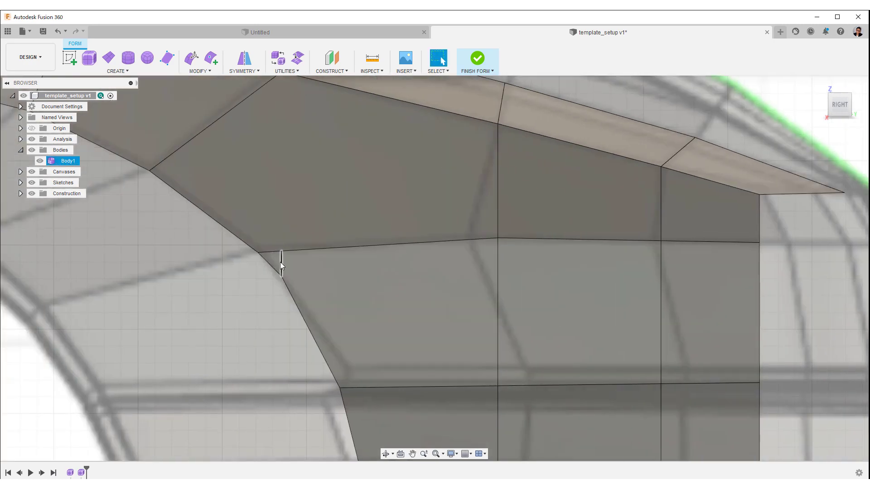
left_click(281, 263)
key("Delete")
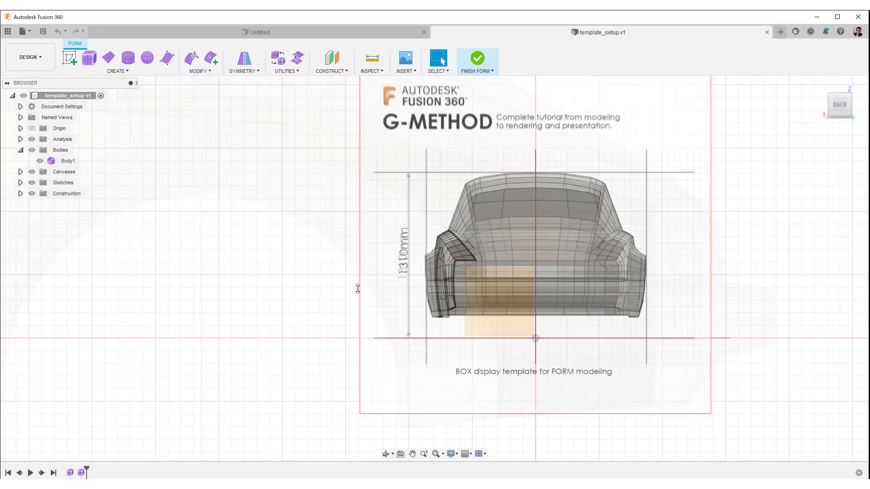
- In the back view, move the rear quarter's upper horizontal edge row outward to match the canvas
scroll(407, 235, "up", 10)
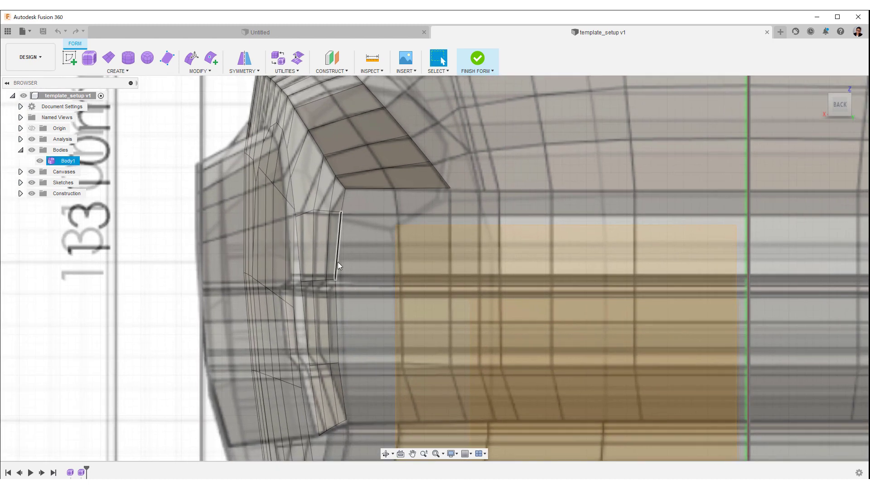
double_click(322, 211)
middle_click_drag(230, 270, 308, 276)
scroll(303, 277, "down", 1)
right_click(246, 291)
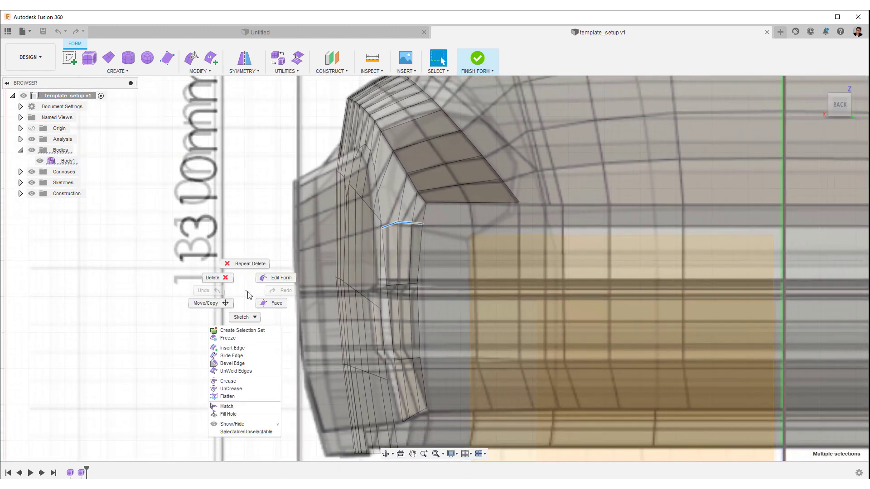
left_click(267, 280)
scroll(362, 222, "up", 2)
mouse_move(364, 221)
left_mouse_down()
mouse_move(355, 214)
mouse_move(346, 222)
left_mouse_up()
- Select the three lower edge rows of the rear quarter and move them outward about 15 mm in the back view
scroll(343, 295, "down", 4)
middle_click_drag(343, 295, 374, 304, "shift")
left_click(373, 304)
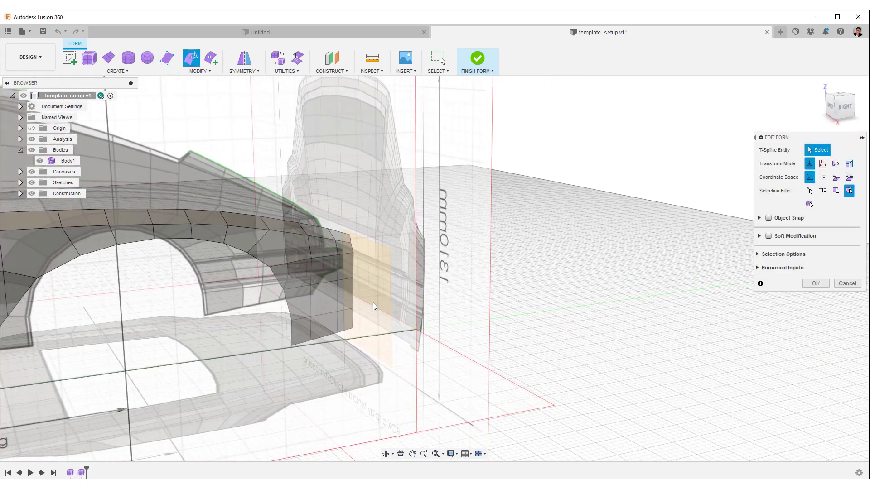
double_click(325, 287)
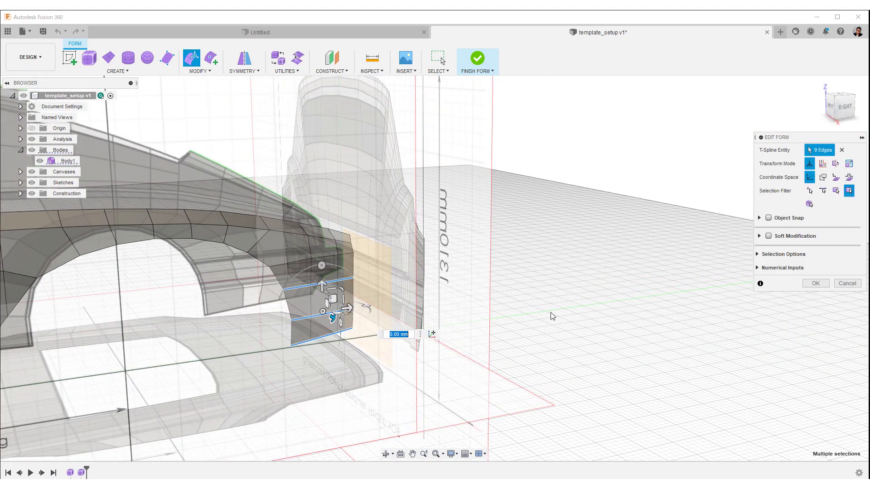
middle_click_drag(550, 315, 833, 129, "shift")
left_click(843, 106)
middle_click_drag(453, 218, 89, 161)
scroll(239, 268, "up", 4)
middle_click_drag(517, 399, 334, 342)
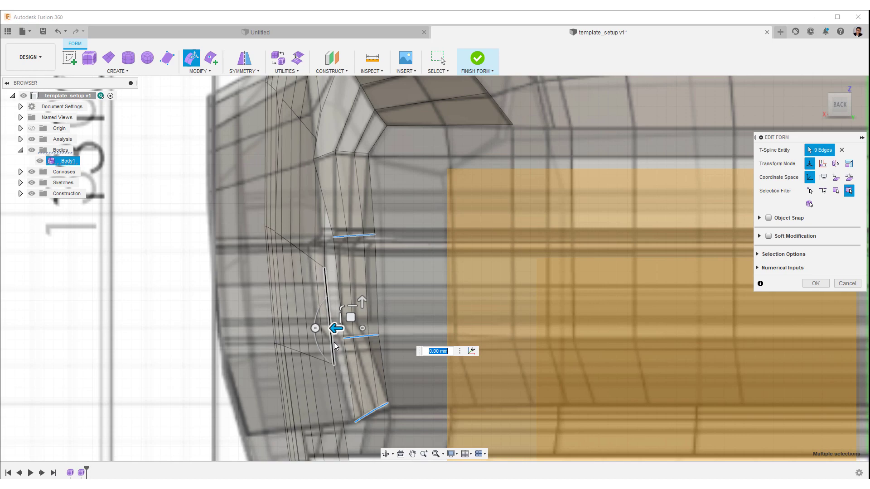
mouse_move(334, 336)
left_mouse_down()
mouse_move(321, 335)
mouse_move(324, 345)
left_mouse_up()
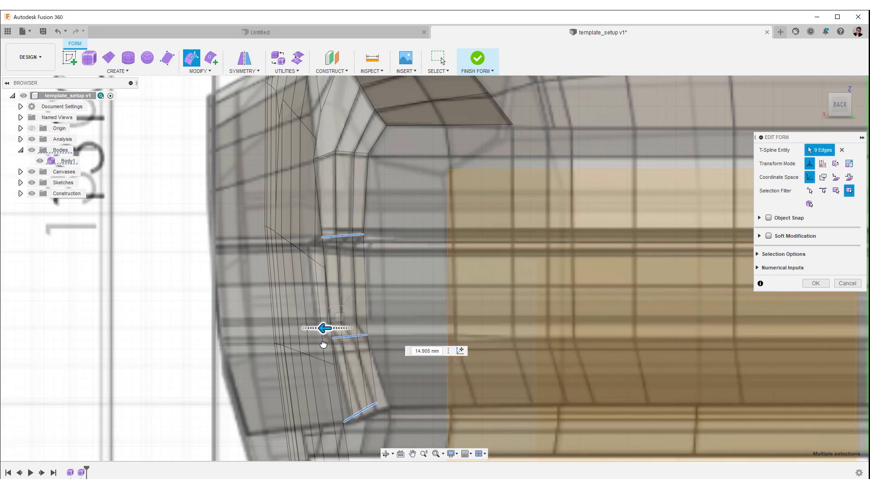
- Move the rear quarter's bottom edge row back inward to match the back-view canvas
middle_click_drag(323, 346, 301, 291)
double_click(343, 358)
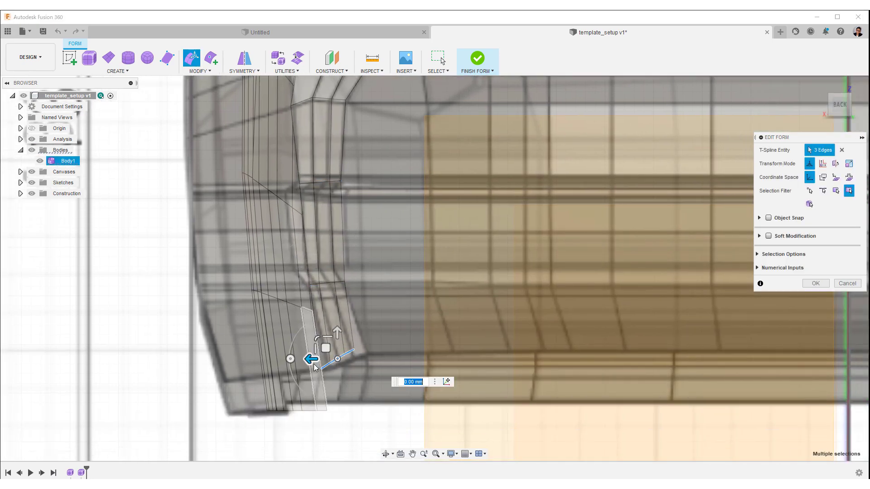
left_click_drag(312, 360, 321, 364)
scroll(268, 385, "down", 5)
middle_click_drag(267, 385, 399, 363, "shift")
middle_click_drag(243, 354, 360, 347)
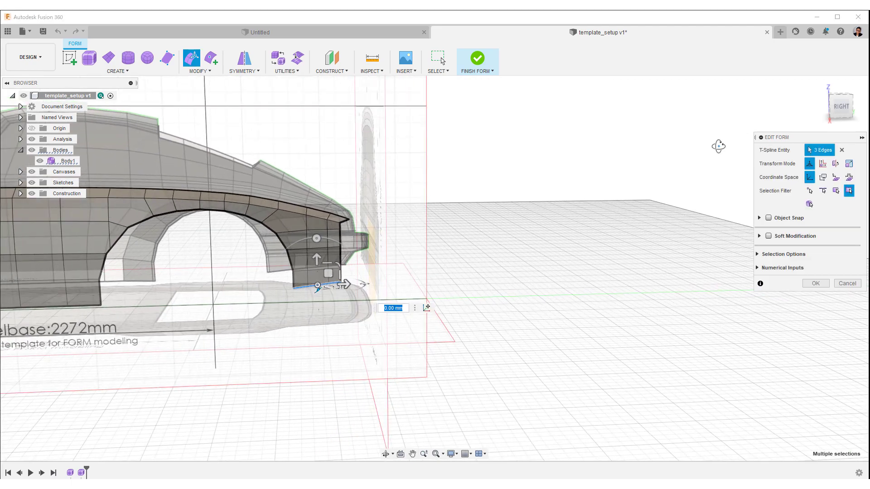
- In the top view, scale the six edges along the rear arch's upper boundary widthwise about their front end vertex to straighten the flare line
middle_click_drag(718, 145, 642, 208, "shift")
scroll(609, 403, "up", 4)
middle_click_drag(608, 405, 532, 404)
left_click(532, 403)
scroll(532, 339, "up", 2)
middle_click_drag(533, 340, 458, 371)
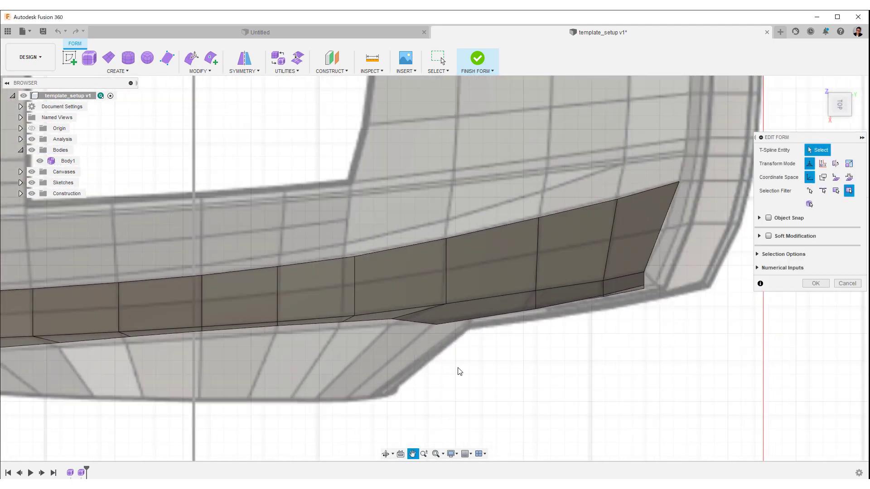
double_click(415, 322)
scroll(415, 322, "down", 2)
middle_click_drag(415, 322, 494, 299)
left_click(499, 369)
left_click(465, 298)
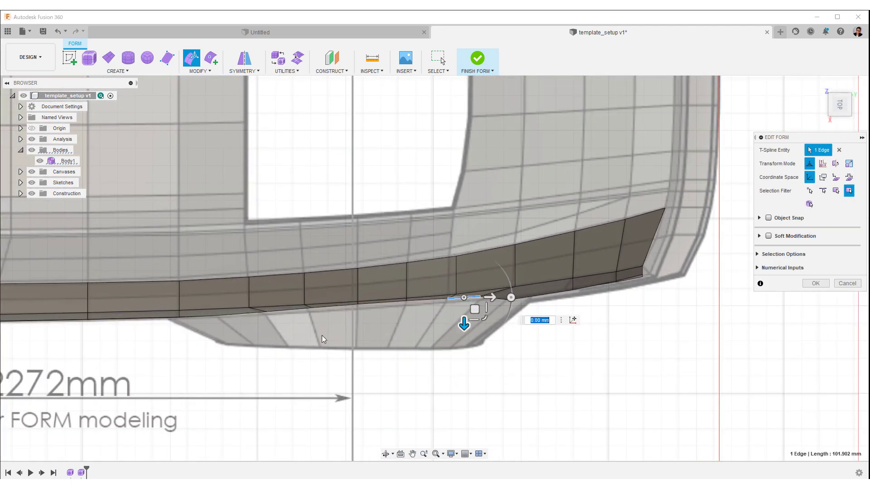
double_click(248, 314, "shift")
middle_click_drag(298, 333, 375, 340)
scroll(374, 340, "up", 1)
left_click(548, 333)
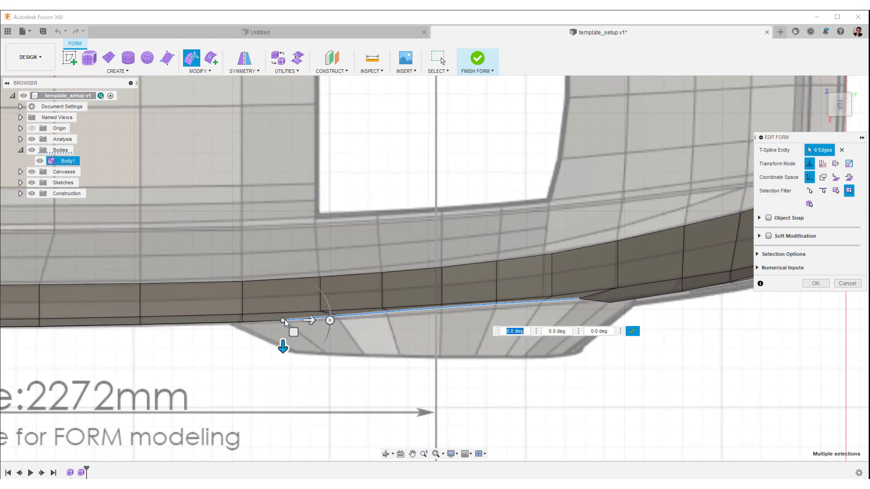
left_click(282, 320)
left_click(476, 343)
left_click_drag(295, 341, 313, 335)
left_click(583, 414)
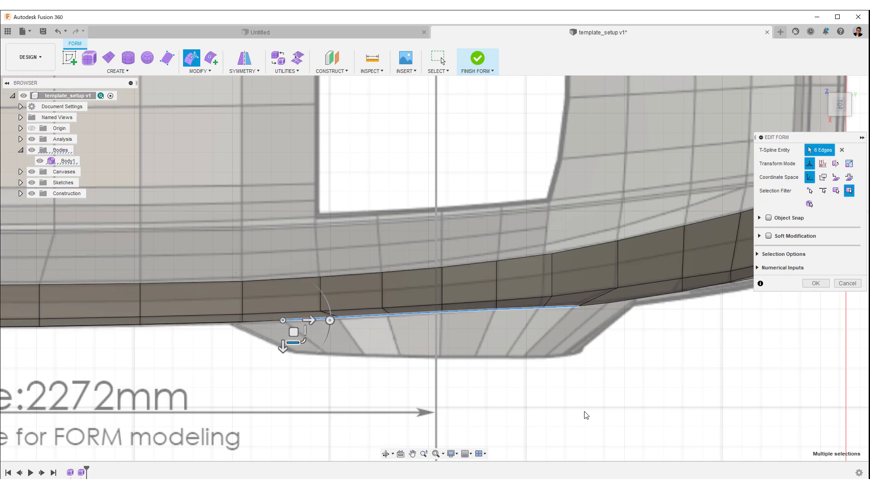
middle_click_drag(583, 414, 539, 356, "shift")
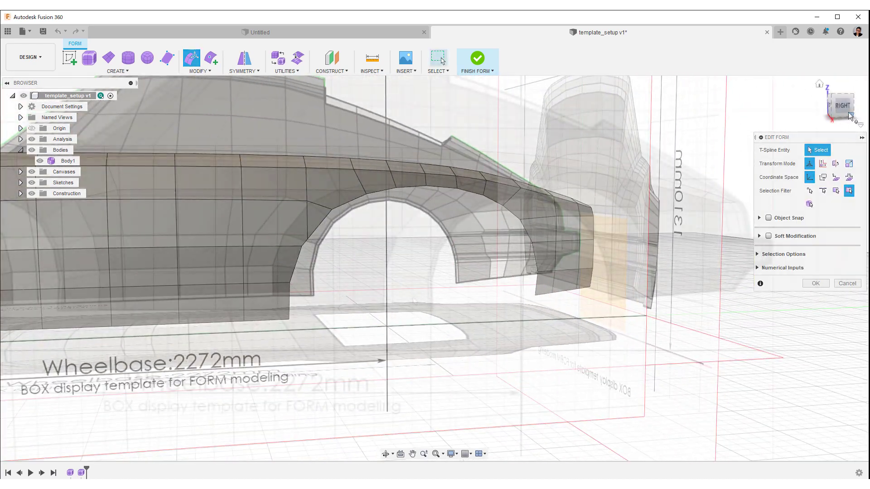
- In the right view, extrude the rear arch's 14-edge loop inward by scaling it lengthwise to about 0.65 to match the wheel opening
left_click(840, 105)
key("Escape")
scroll(407, 375, "up", 2)
double_click(384, 297)
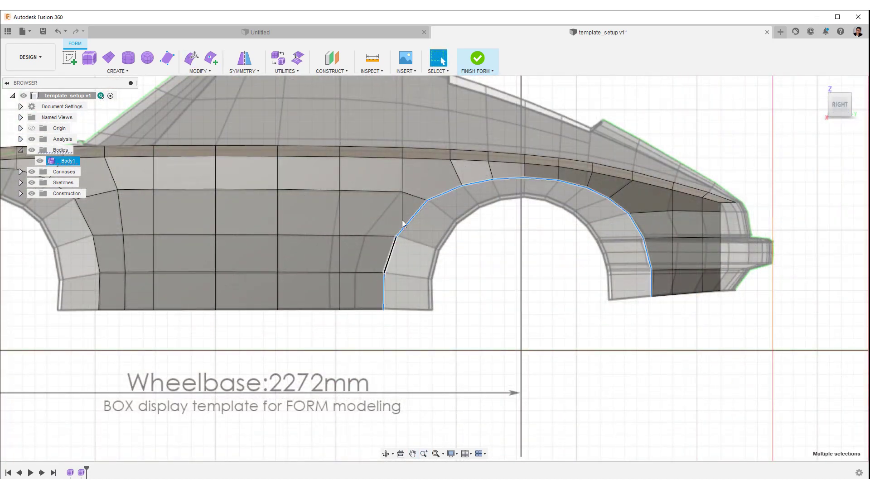
middle_click_drag(583, 300, 499, 290)
scroll(487, 295, "up", 2)
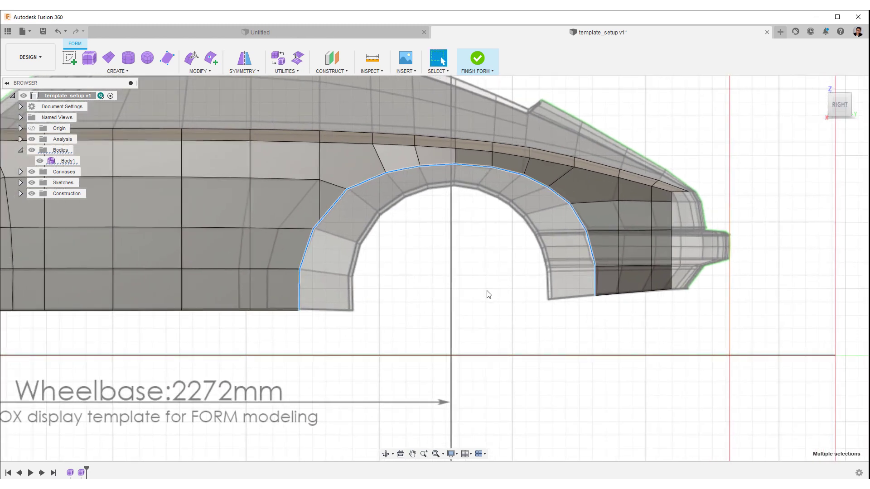
right_click(488, 290)
left_click(519, 280)
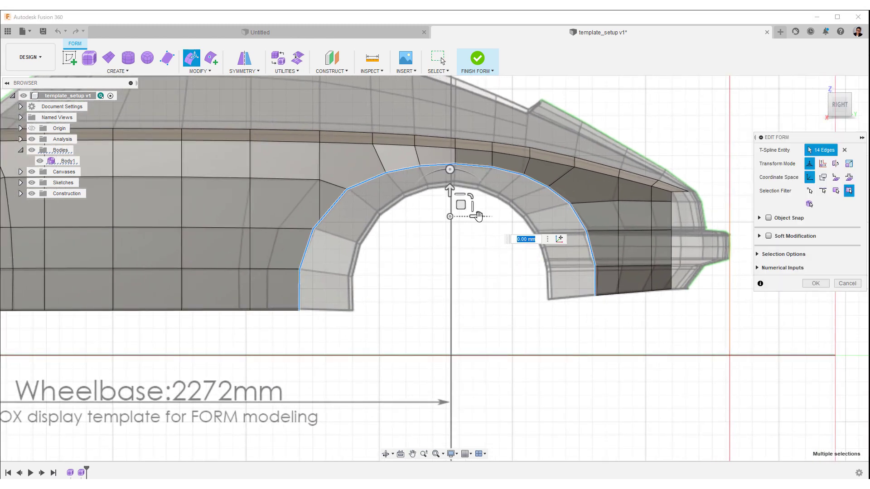
left_click_drag(473, 206, 464, 224)
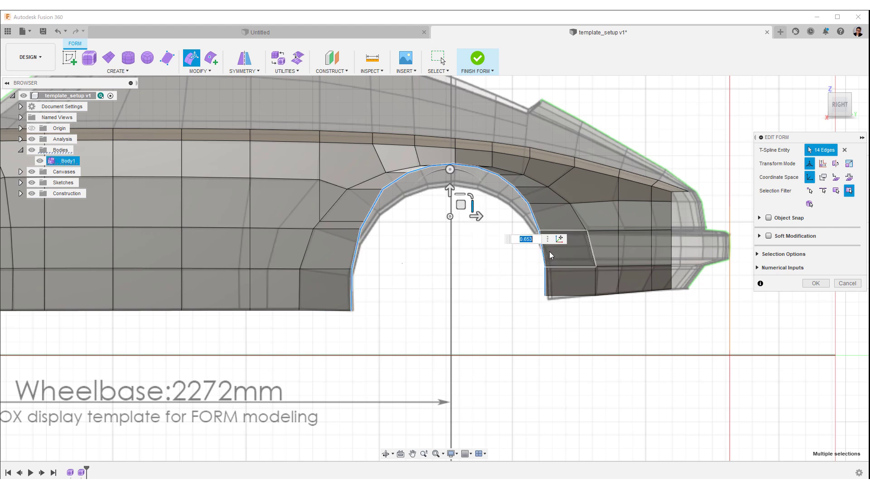
- Set the pivot at the arch loop's lower front vertex and scale the 14 edges vertically to fit the canvas's wheel opening
left_click(560, 240)
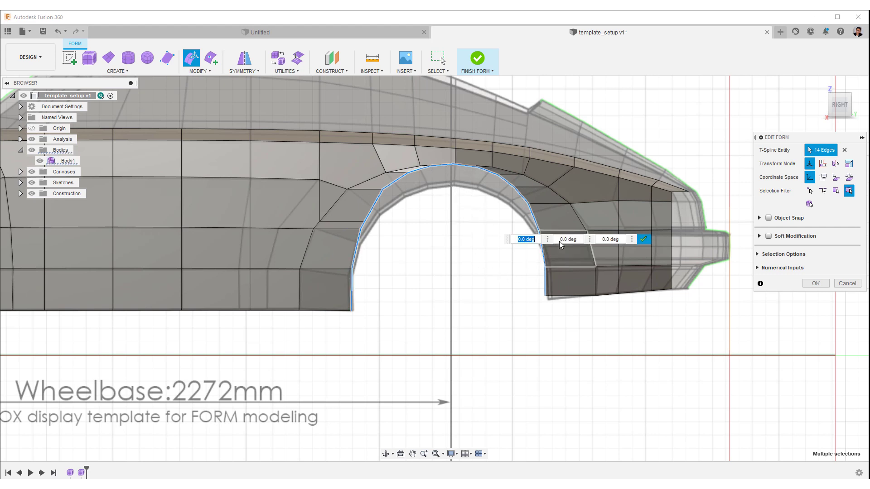
left_click(354, 312)
left_click(586, 334)
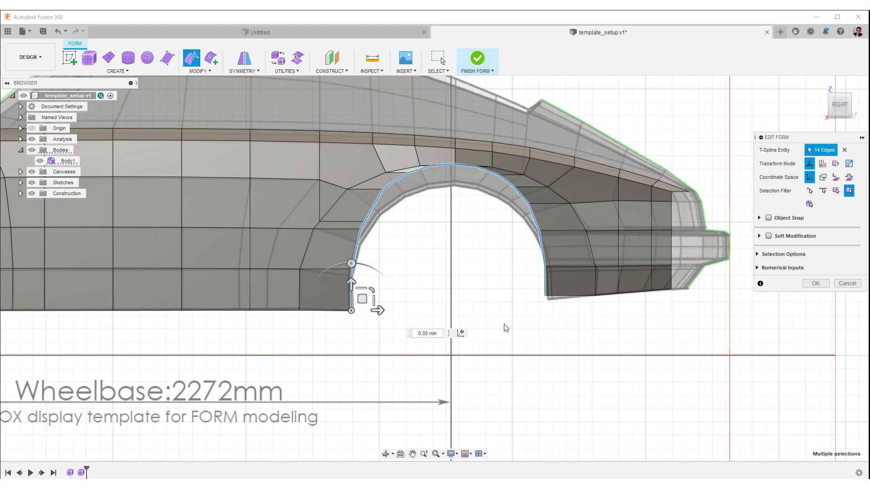
left_click_drag(362, 288, 369, 294)
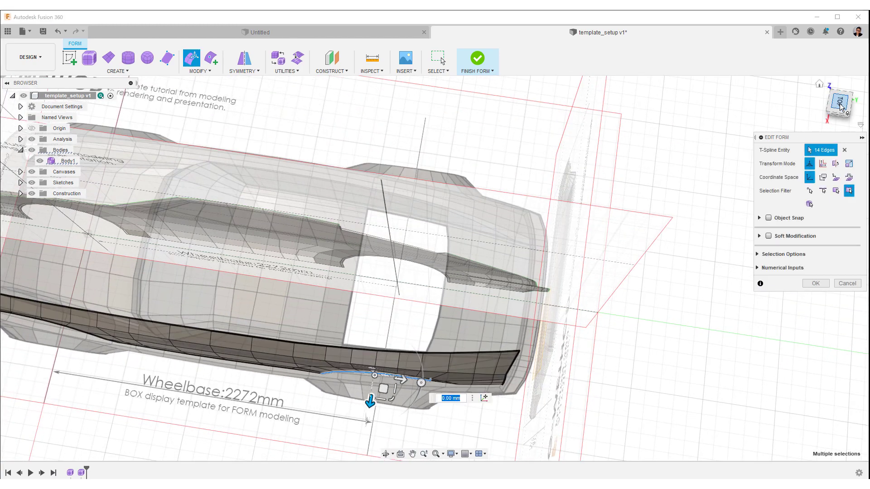
- In the top view, flatten the arch loop widthwise with a scale of 0 and move it to the canvas's outer flare line
left_click(840, 102)
middle_click_drag(514, 340, 572, 242)
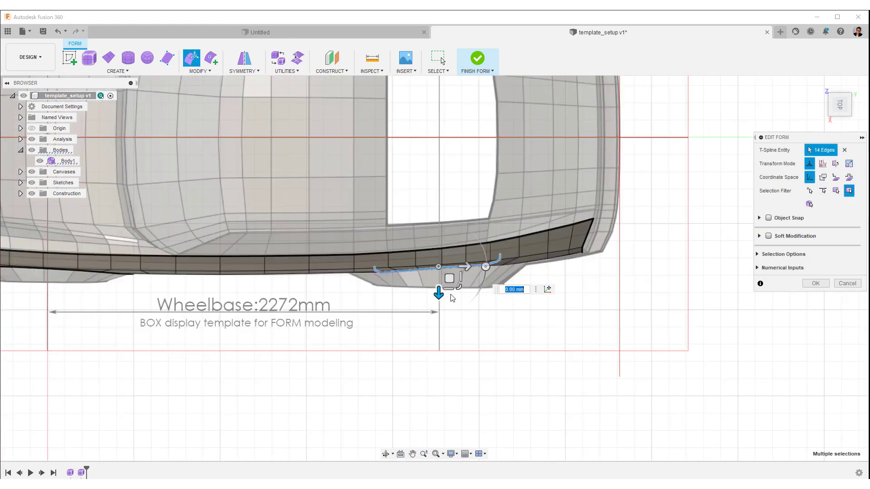
left_click_drag(439, 293, 457, 281)
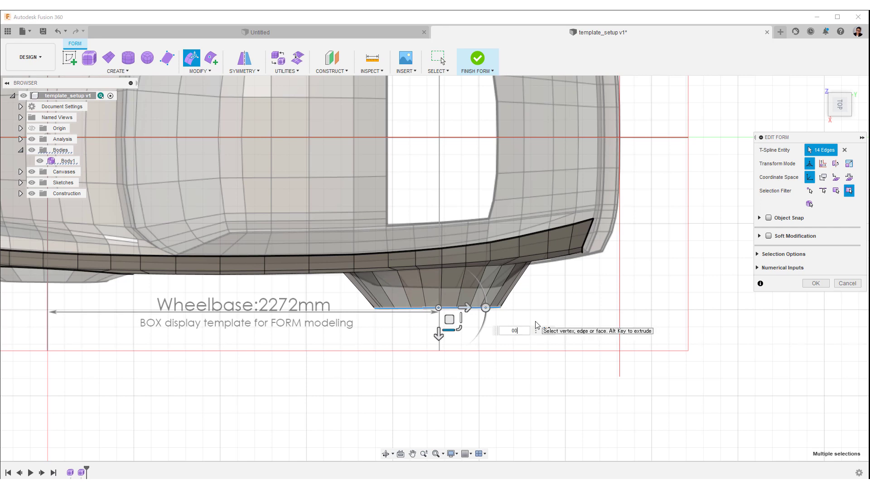
left_click_drag(442, 327, 441, 287)
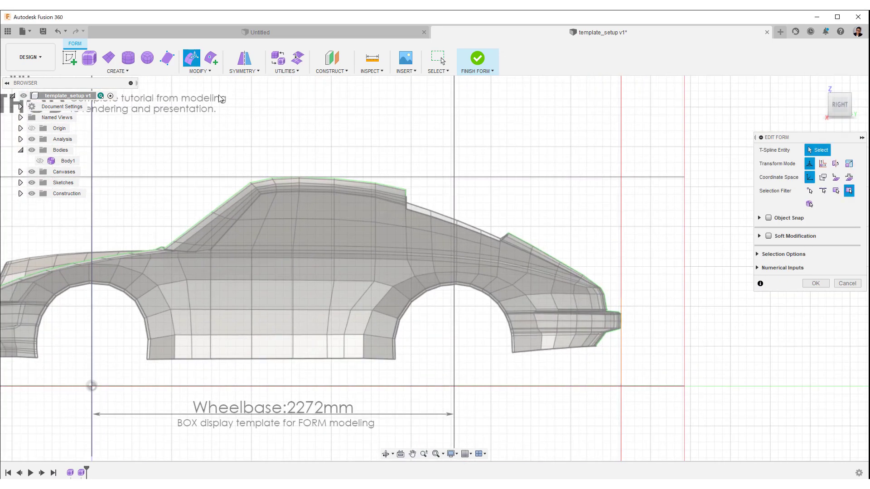
- Sketch a six-point spline on the side plane, tracing the rear wheel arch from its lower front corner to its lower rear corner
left_click(69, 57)
left_click(118, 372)
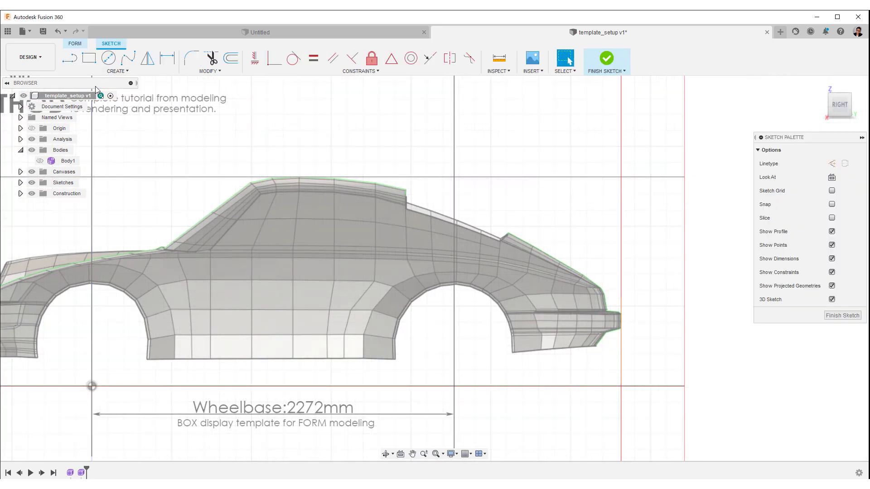
left_click(129, 61)
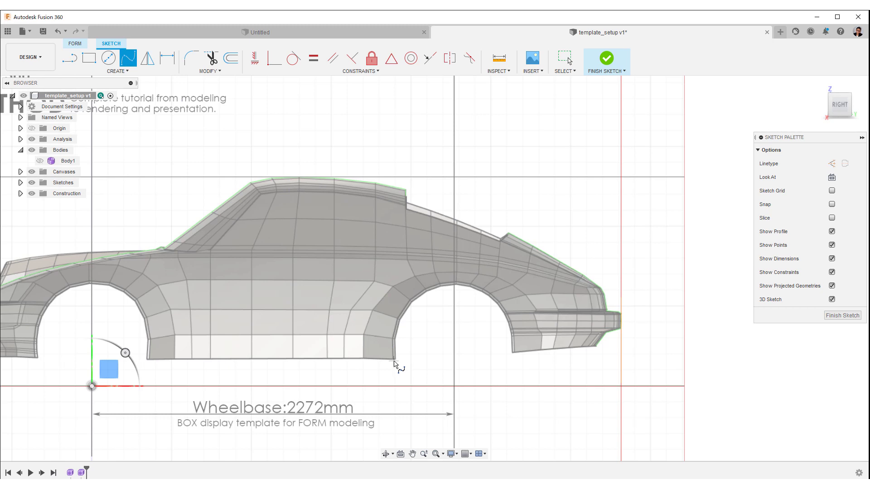
left_click(393, 361)
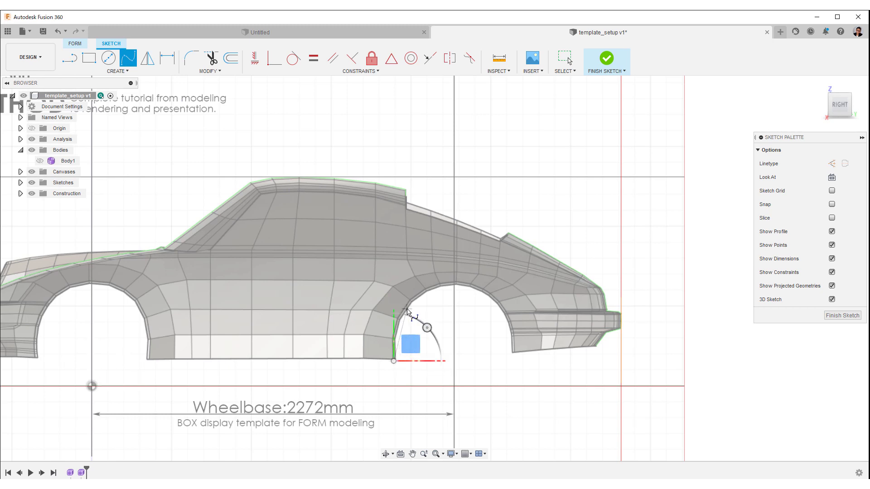
left_click(402, 312)
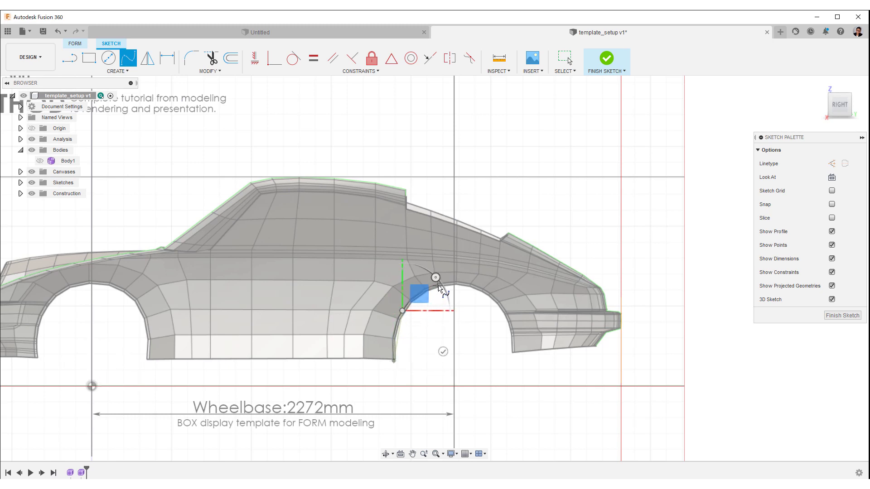
left_click(439, 286)
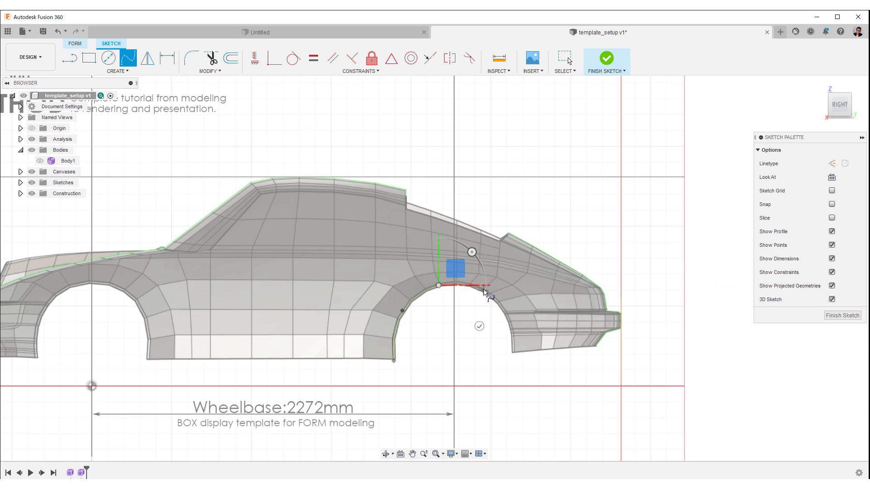
left_click(484, 291)
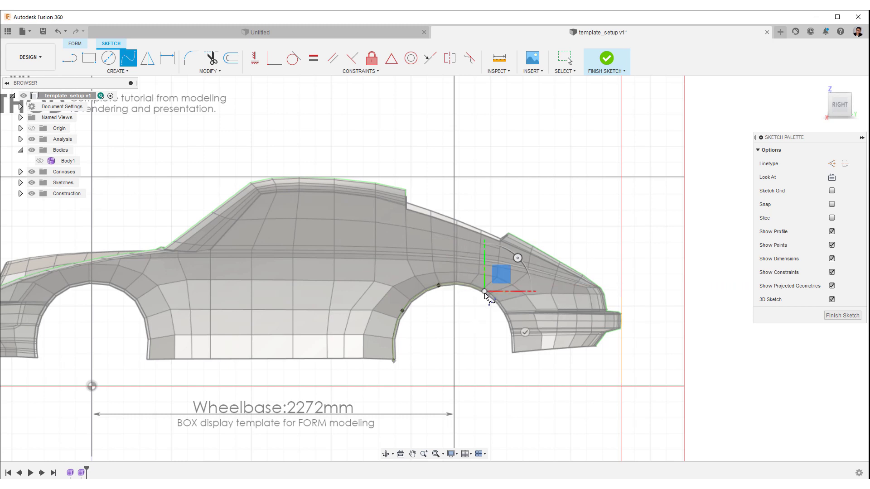
left_click(510, 321)
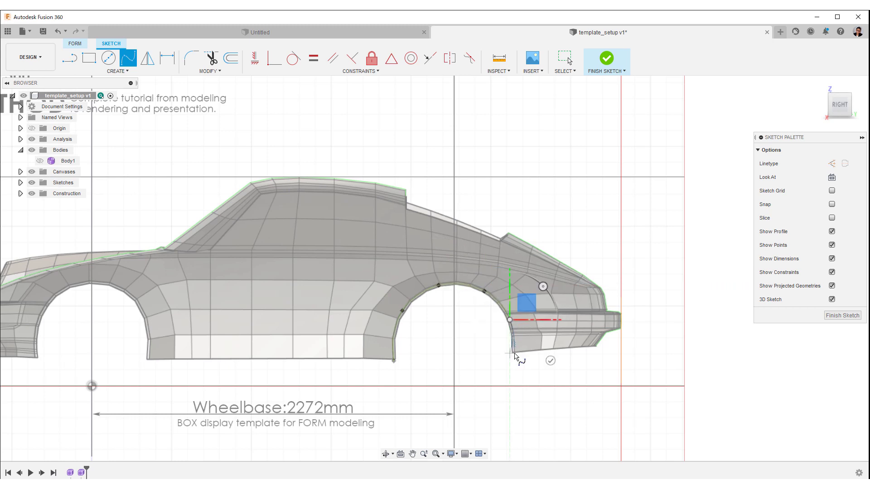
left_click(515, 354)
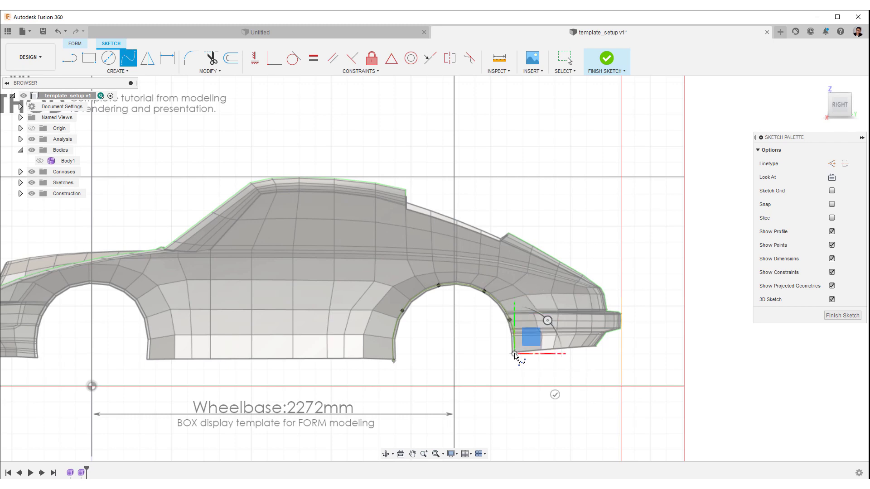
right_click(514, 354)
left_click(496, 394)
- Adjust three of the spline's fit points along the front and top of the arch to follow the canvas outline closely
middle_click_drag(459, 353, 482, 307, "ctrl+shift")
scroll(408, 223, "up", 5)
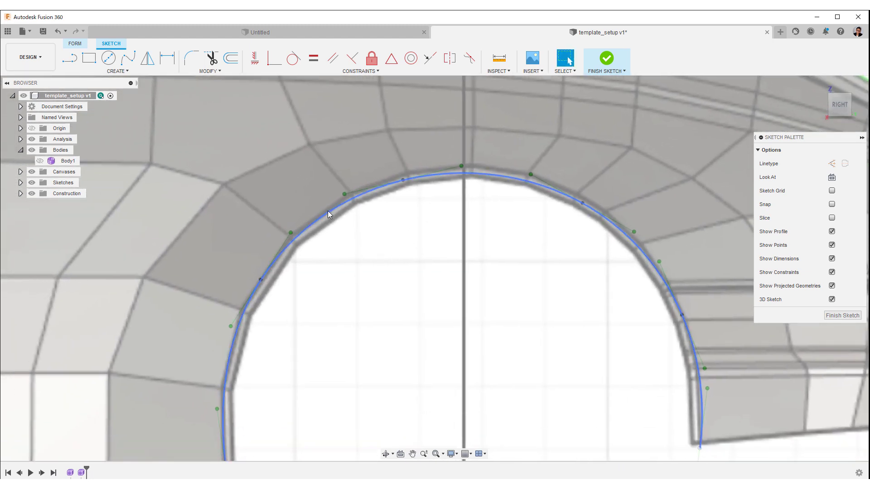
left_click(327, 210)
left_click(403, 178)
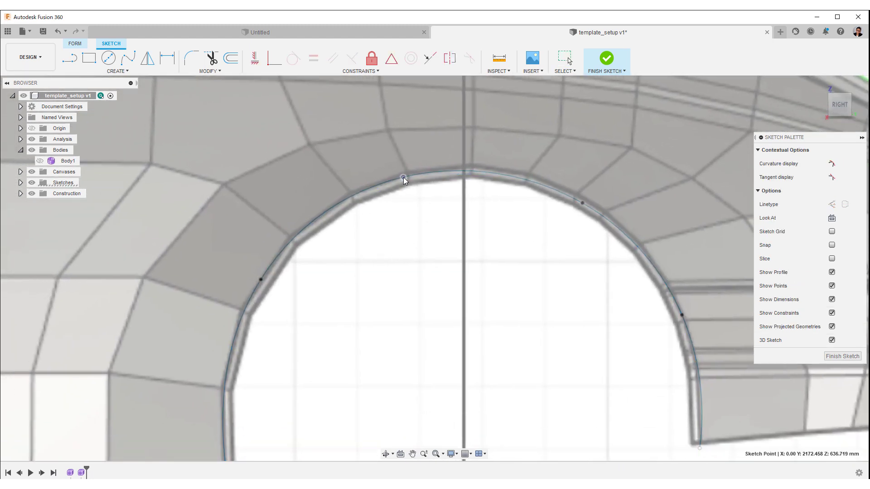
left_click_drag(403, 177, 402, 176)
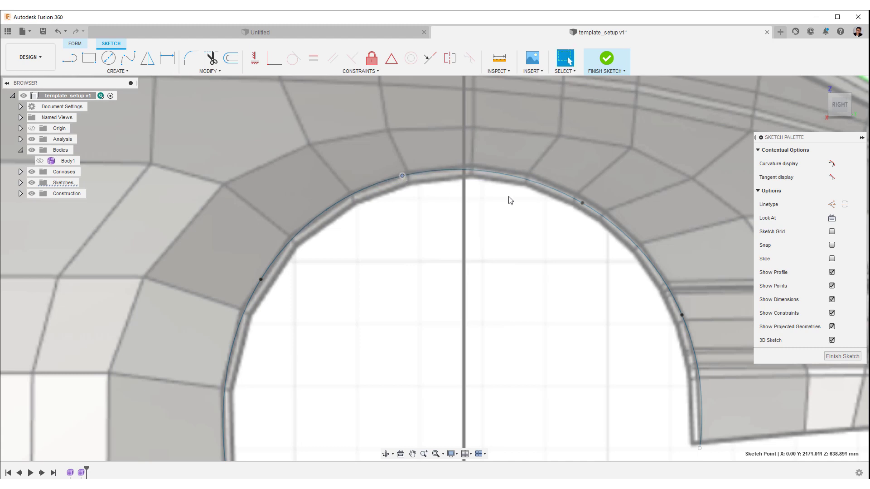
left_click_drag(581, 204, 580, 197)
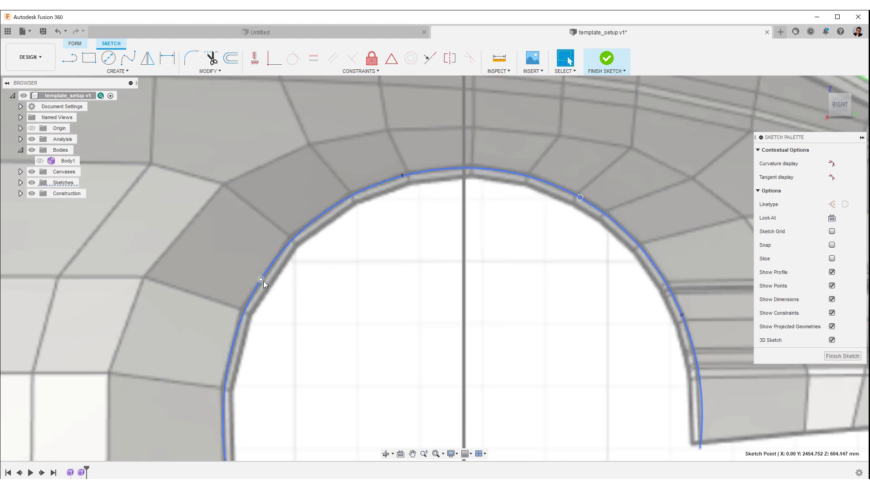
left_click_drag(262, 280, 258, 279)
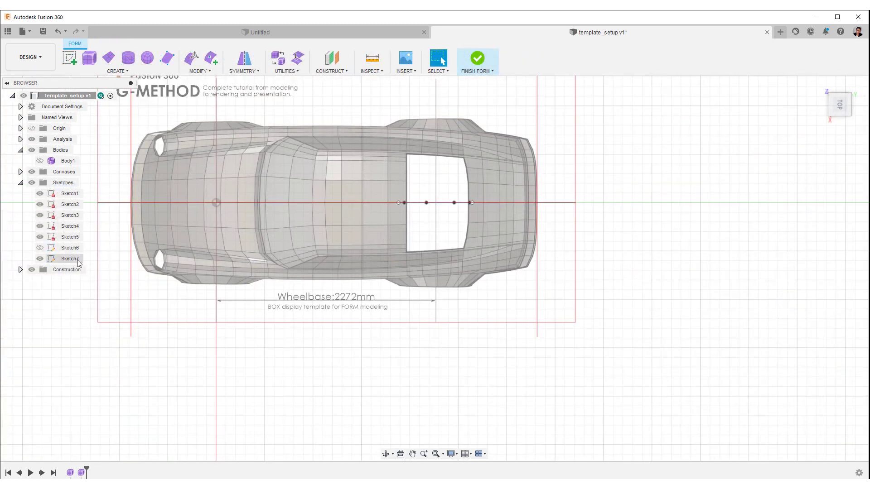
- In the top view, move the arch spline sketch outward about 880 mm to the outer edge of the rear flare
left_click(70, 259)
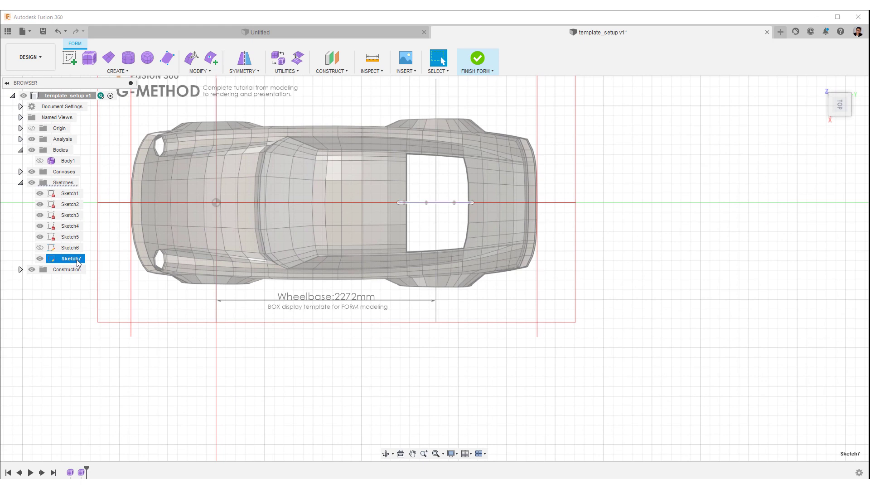
right_click(78, 263)
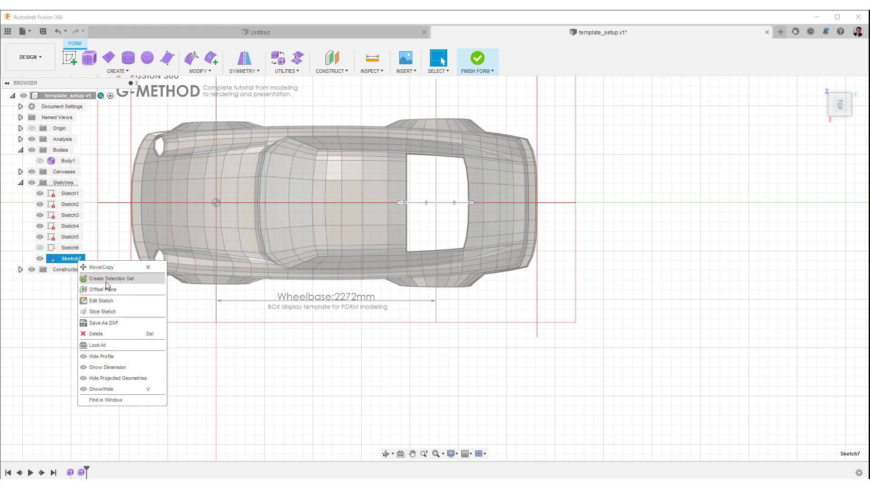
left_click(101, 267)
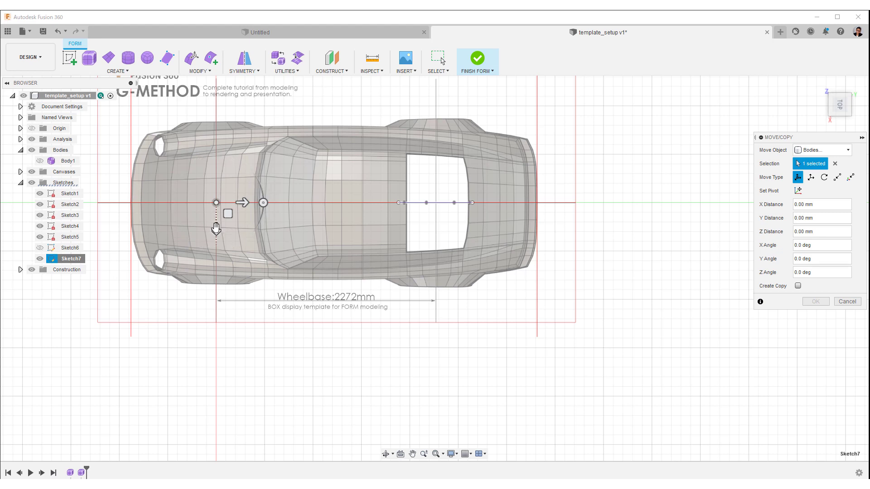
left_click_drag(217, 228, 216, 315)
scroll(414, 355, "up", 5)
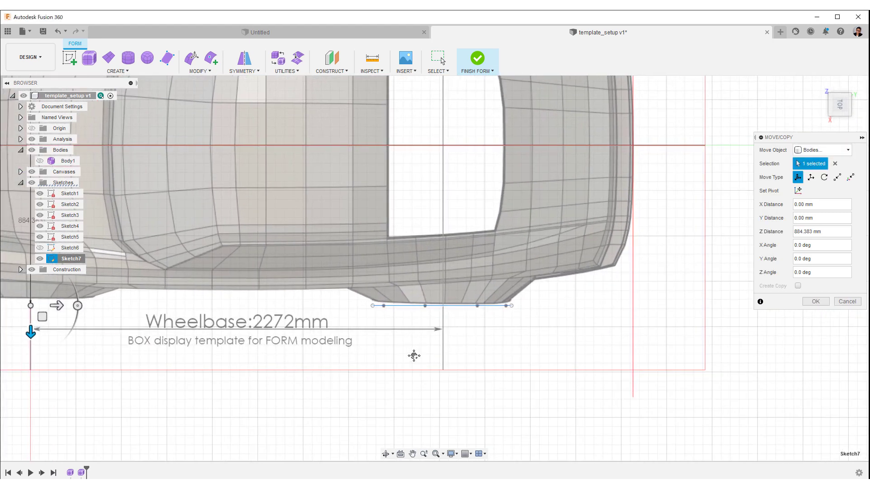
middle_click_drag(414, 355, 500, 352)
left_click_drag(118, 328, 118, 327)
- Pin the Pull command to the toolbar
middle_click_drag(393, 385, 335, 333, "shift")
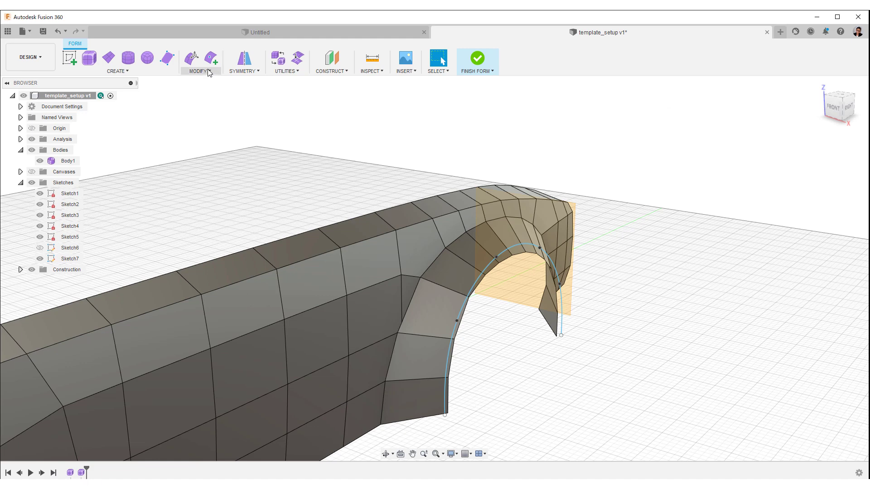
left_click(208, 73)
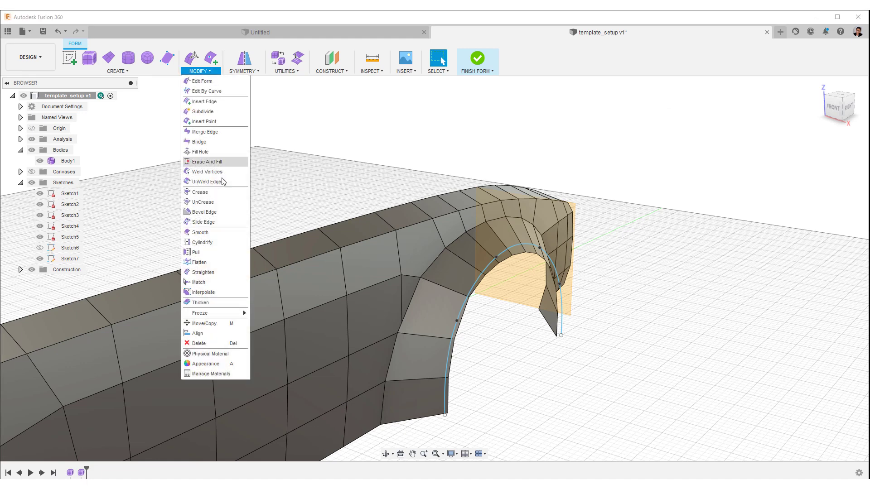
left_click(244, 253)
left_click(255, 254)
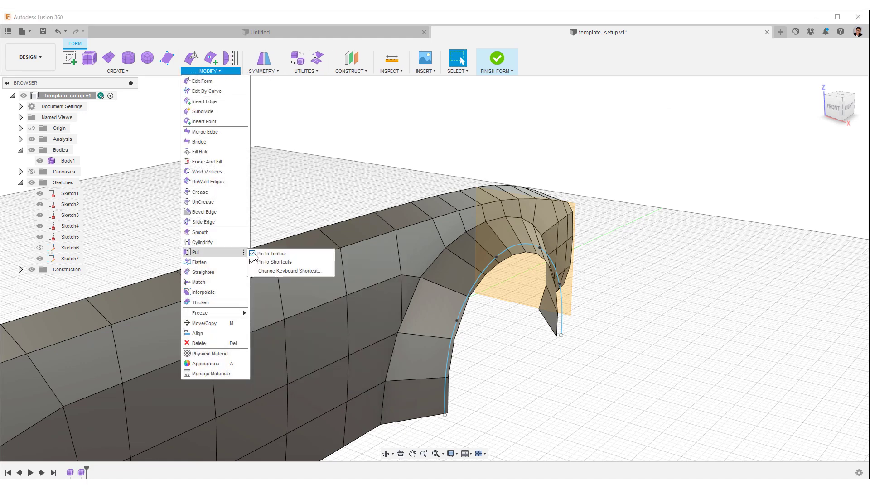
- Start the Pull command and select the 14 vertices along the inner edge of the rear wheel arch
left_click(231, 63)
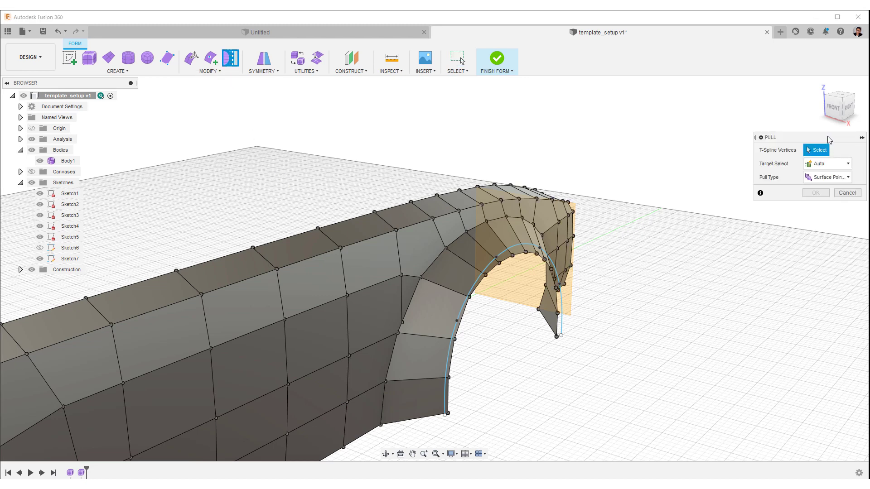
left_click_drag(829, 139, 762, 122)
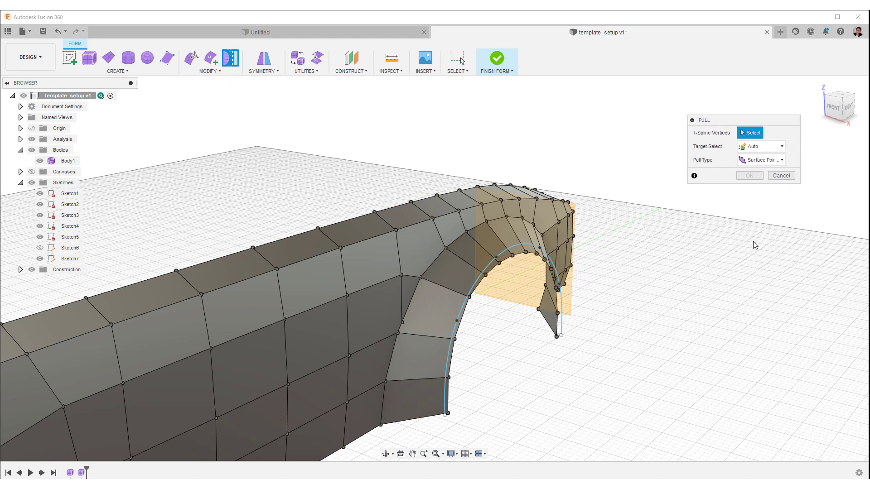
left_click(448, 413)
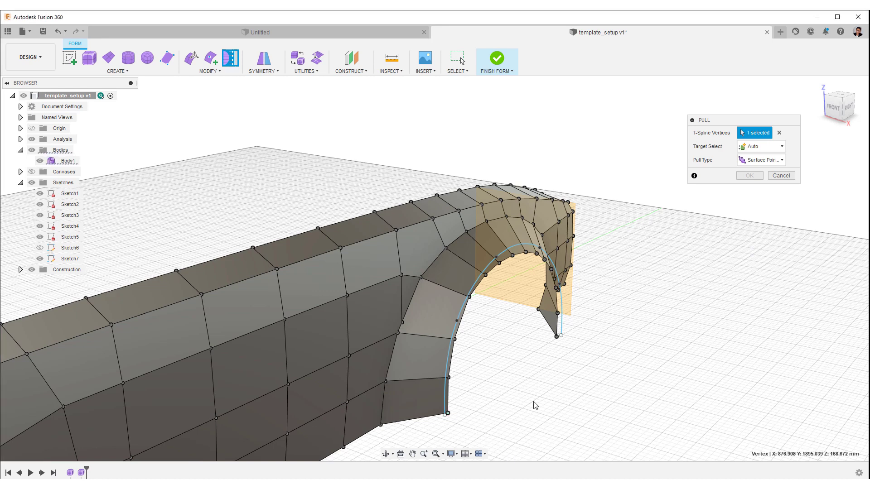
middle_click_drag(524, 394, 493, 379, "shift")
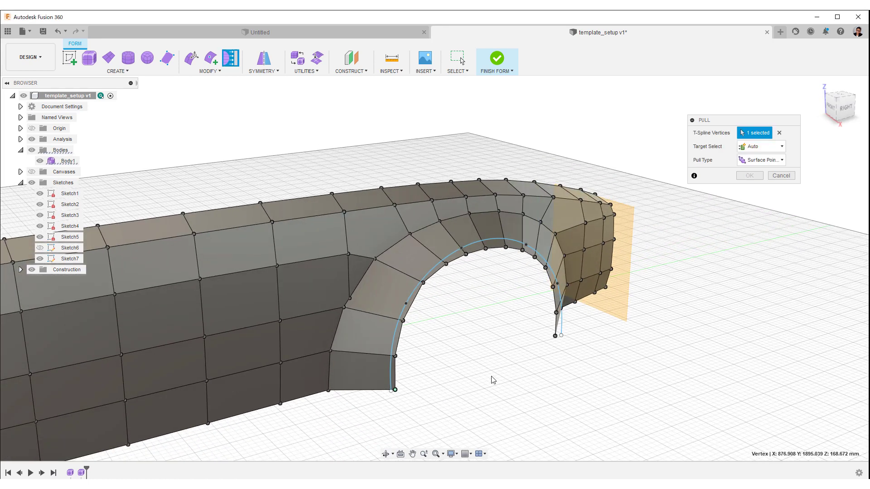
left_click(395, 357)
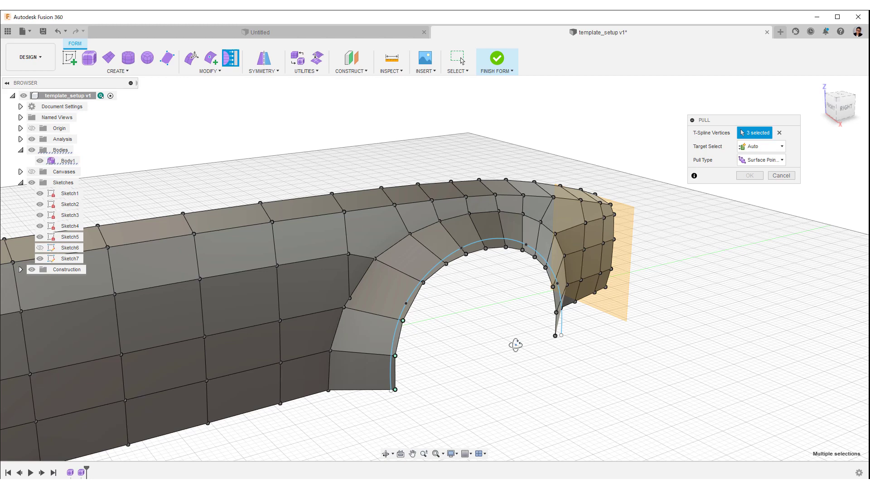
mouse_move(516, 345)
middle_mouse_down("shift")
mouse_move(488, 348)
mouse_move(518, 355)
middle_mouse_up("shift")
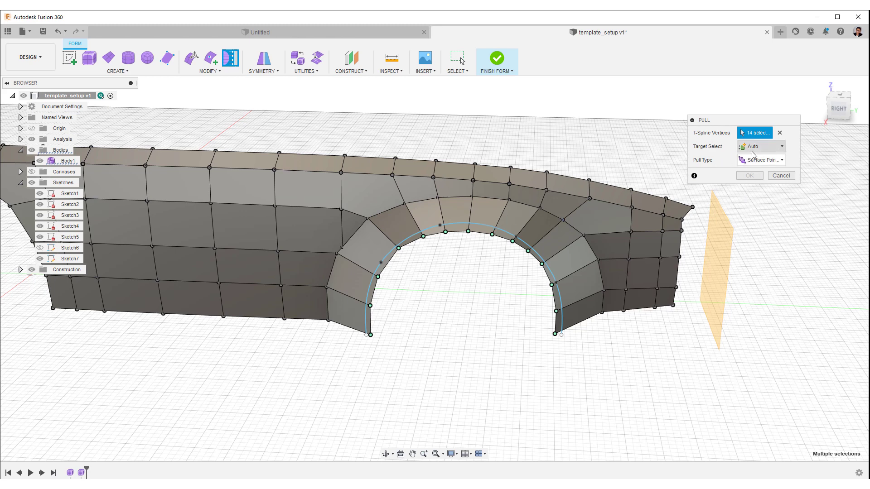
- Set the pull's target selection to Select Targets and pick the sketched arch spline as the target
left_click(757, 146)
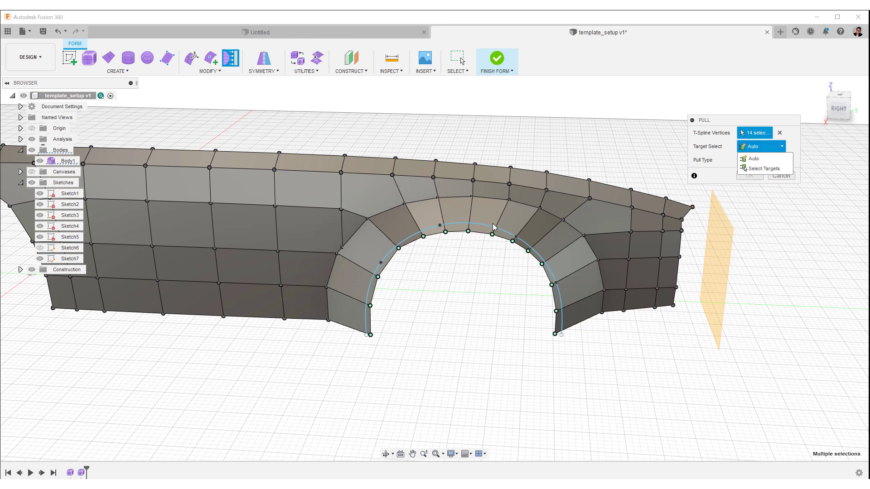
left_click(763, 169)
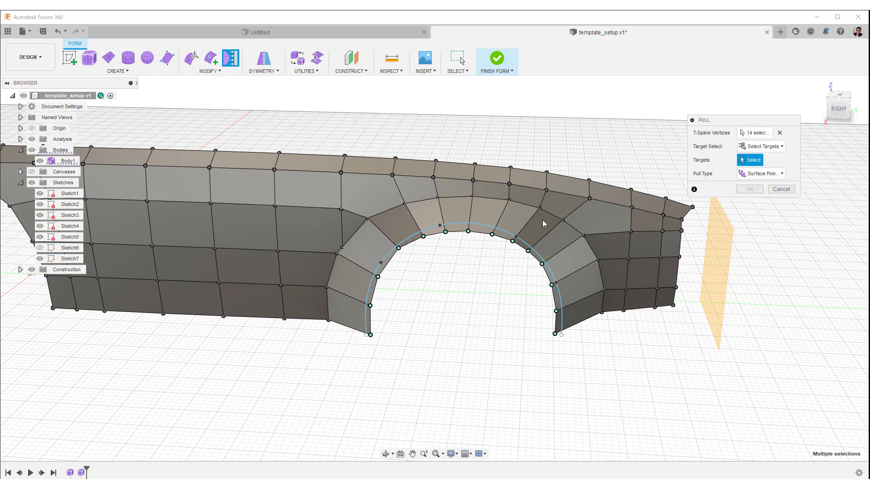
left_click(491, 231)
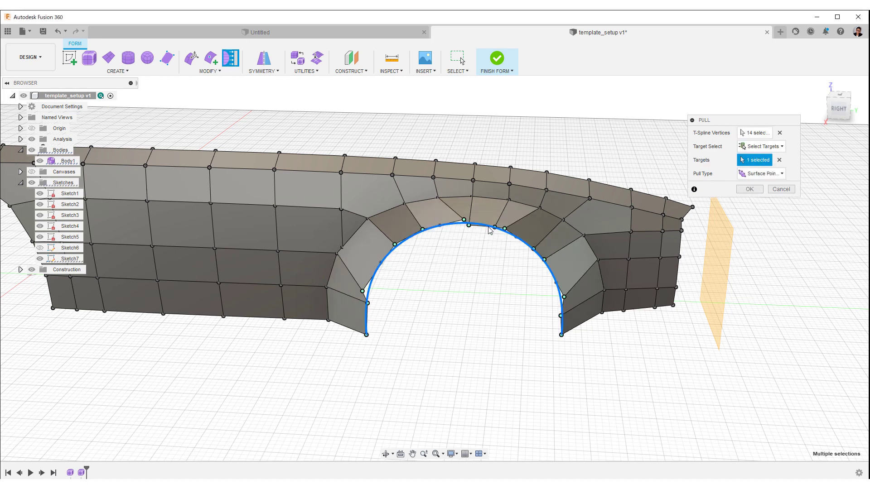
middle_click_drag(485, 318, 494, 232, "shift")
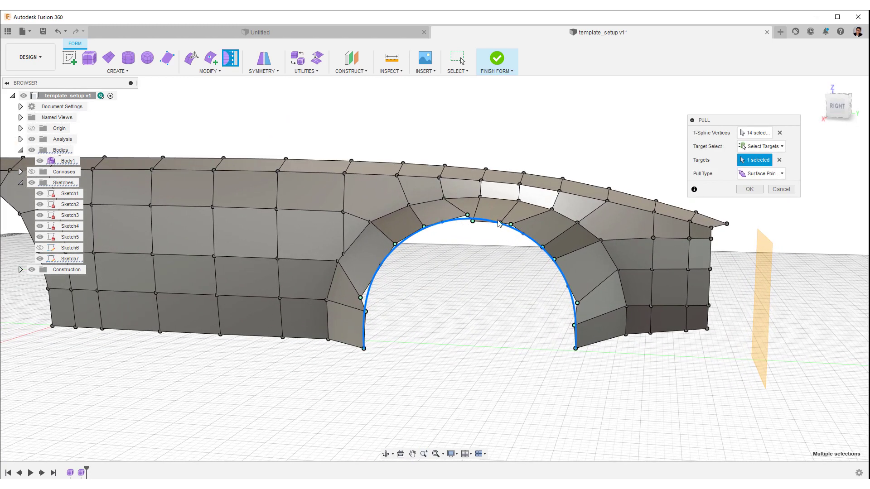
- Compare the Surface Points and Control Points pull types, and apply the pull with Control Points
left_click(761, 173)
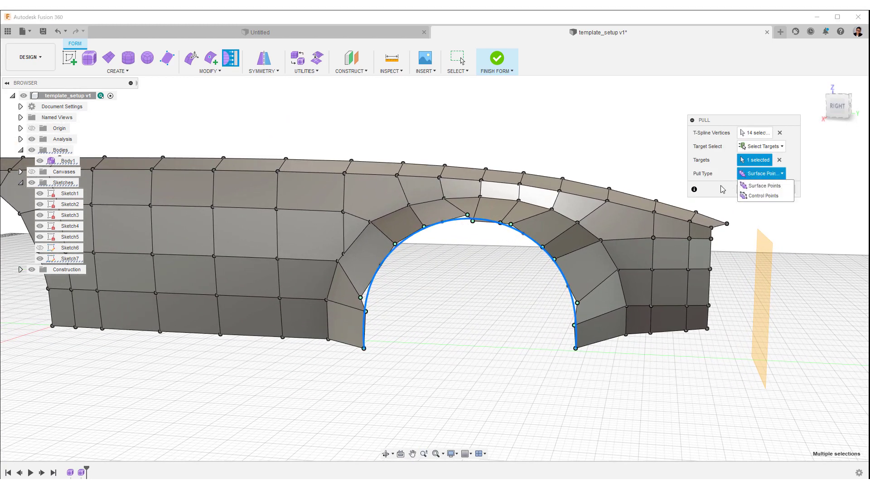
left_click(756, 198)
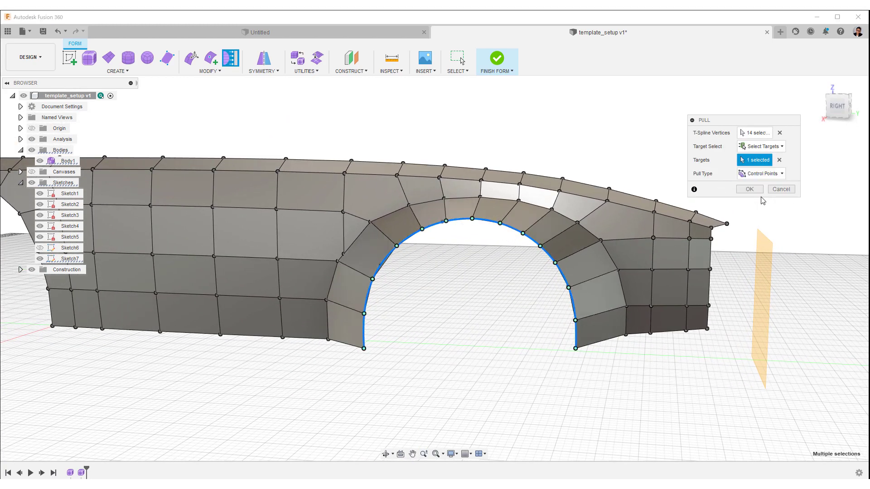
left_click(770, 176)
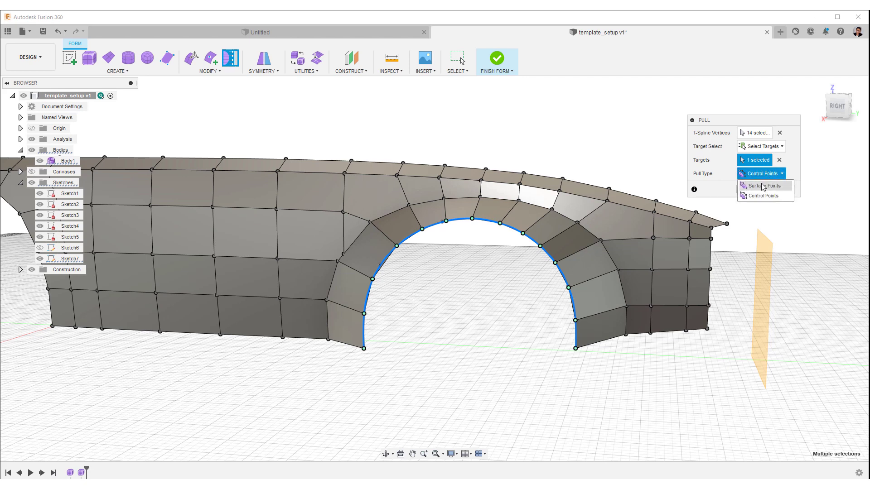
left_click(763, 185)
left_click(764, 175)
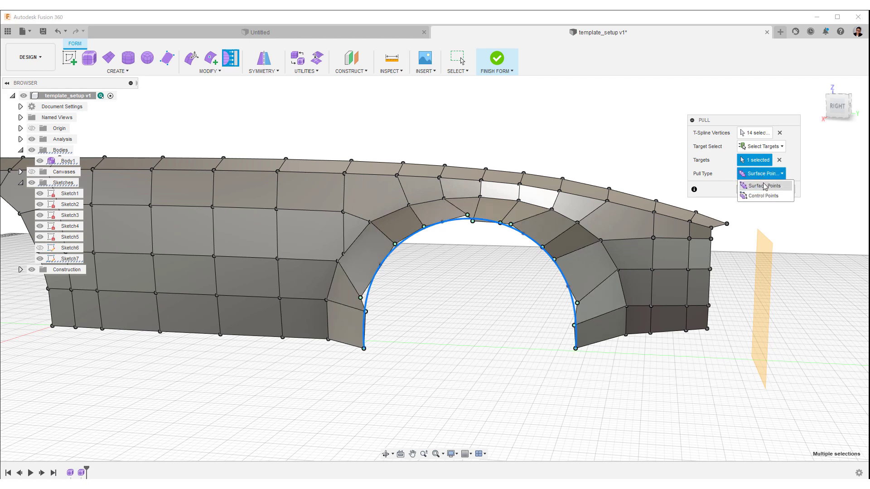
left_click(763, 196)
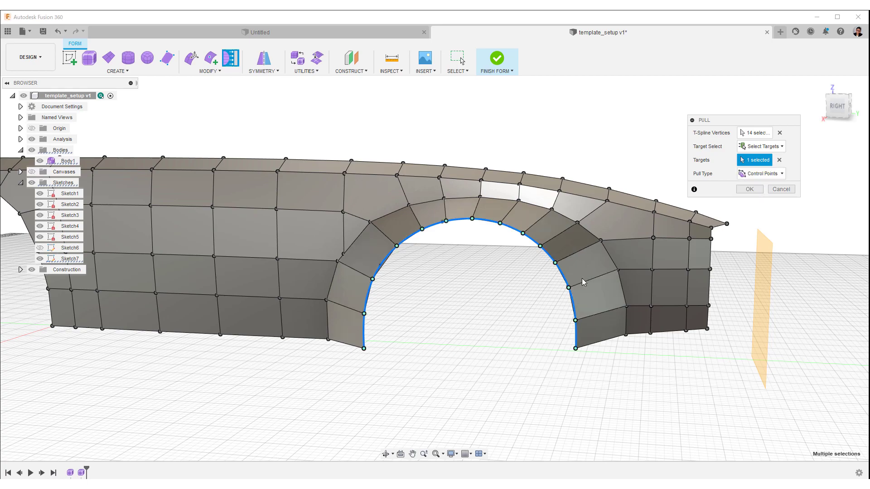
middle_click_drag(582, 282, 640, 295, "shift")
left_click(750, 189)
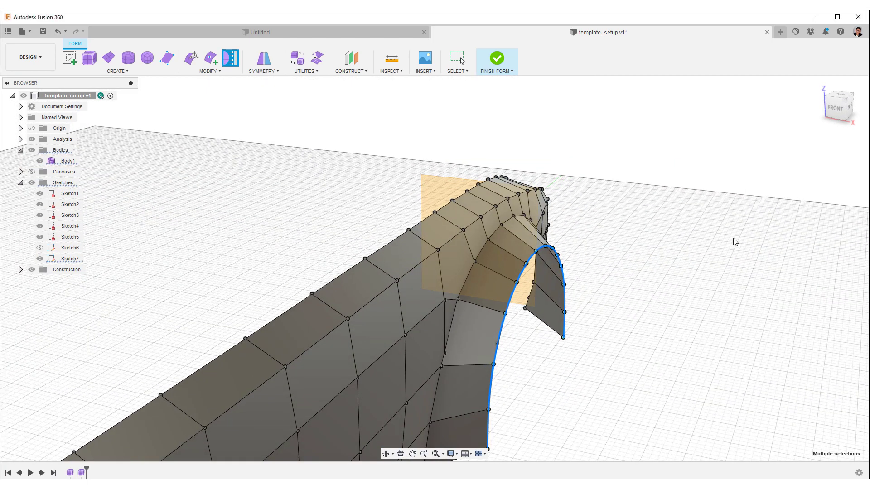
- Delete the short vertical edge on the side panel just ahead of the rear wheel arch
middle_click_drag(734, 242, 558, 394, "shift")
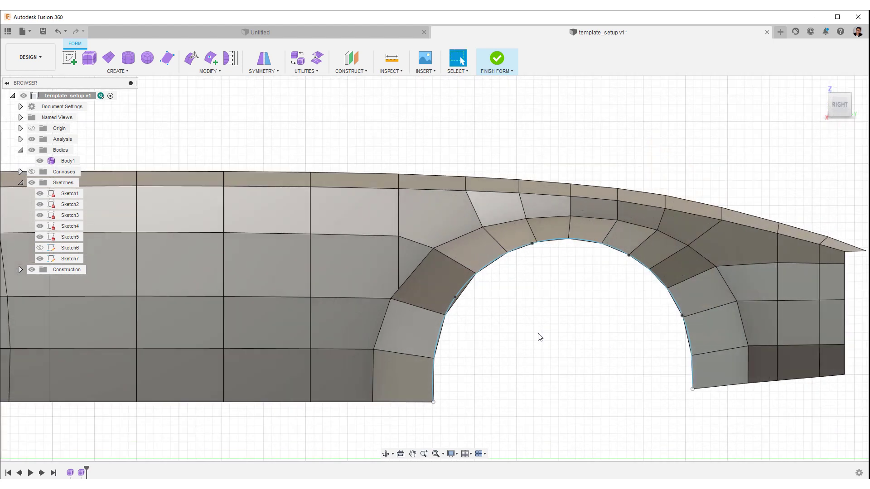
middle_click_drag(546, 339, 572, 275, "ctrl+shift")
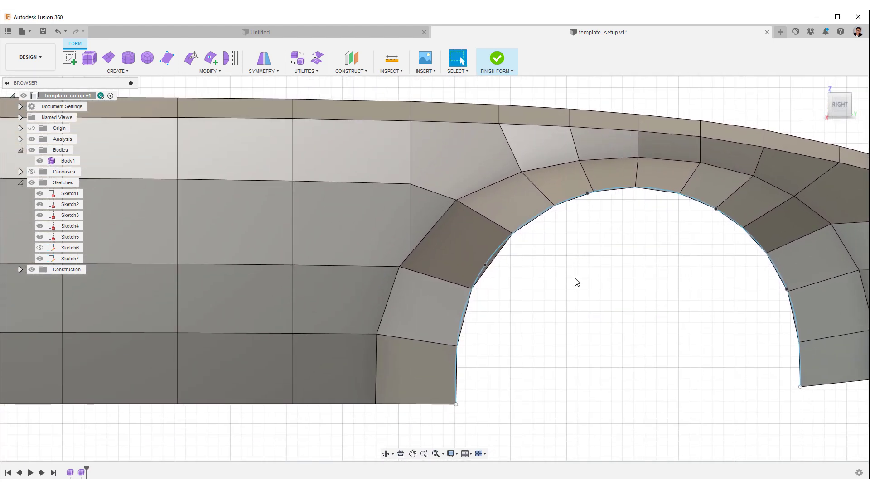
left_click(410, 218)
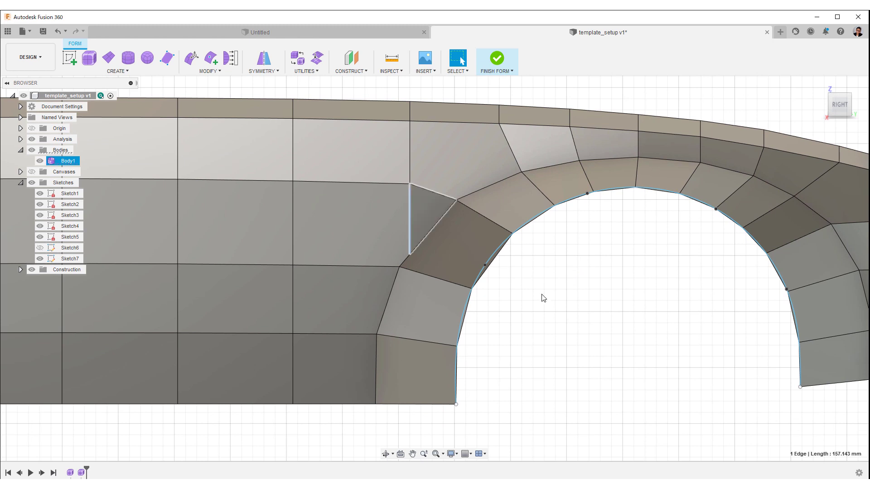
right_click(575, 315)
left_click(556, 307)
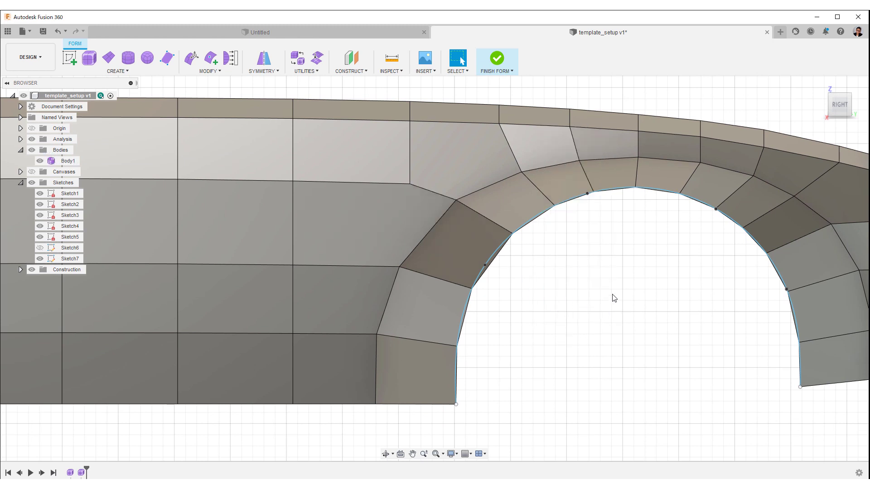
- Show the canvases and insert points following the canvas line ahead of the rear arch, from the upper body line to the lower edge
scroll(614, 298, "down", 3)
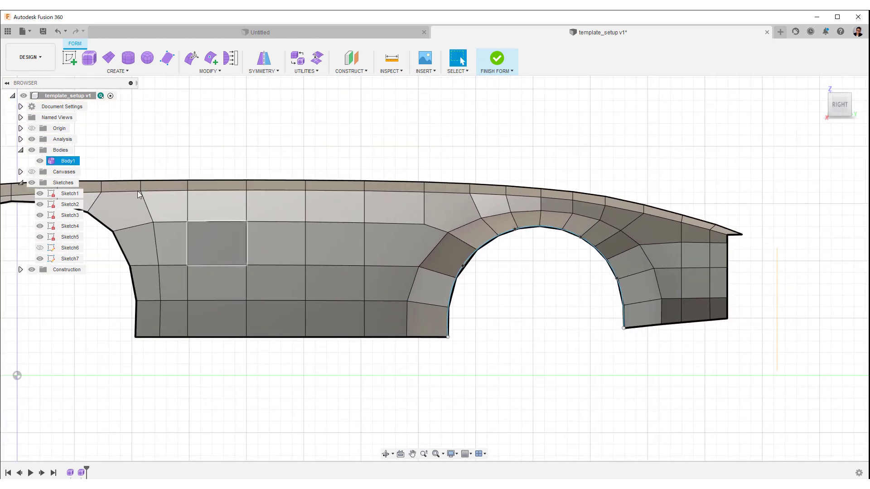
left_click(33, 173)
scroll(319, 335, "up", 3)
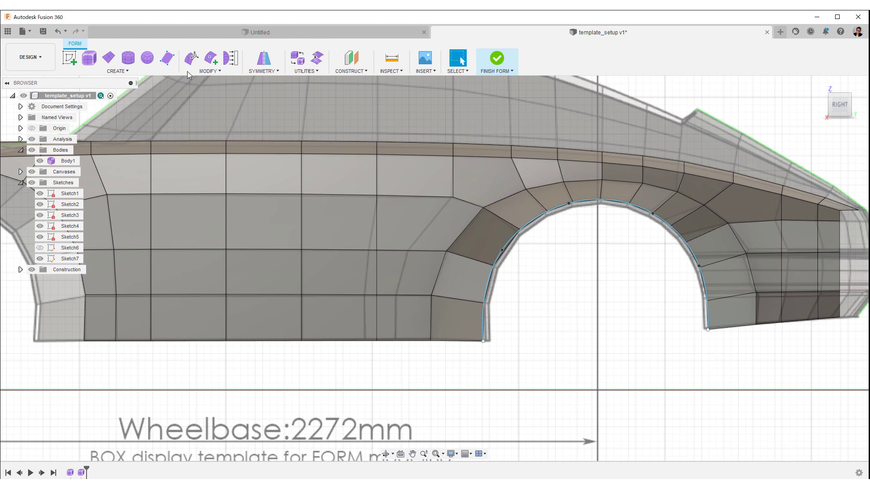
left_click(211, 57)
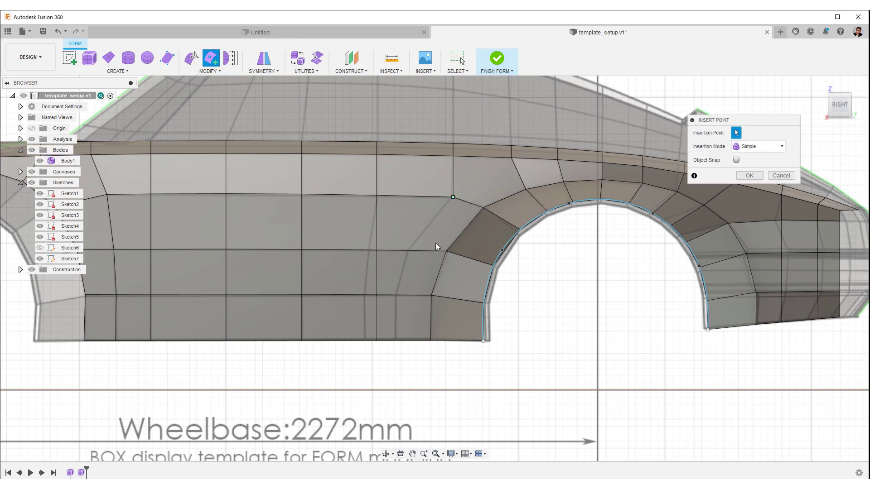
left_click(411, 251)
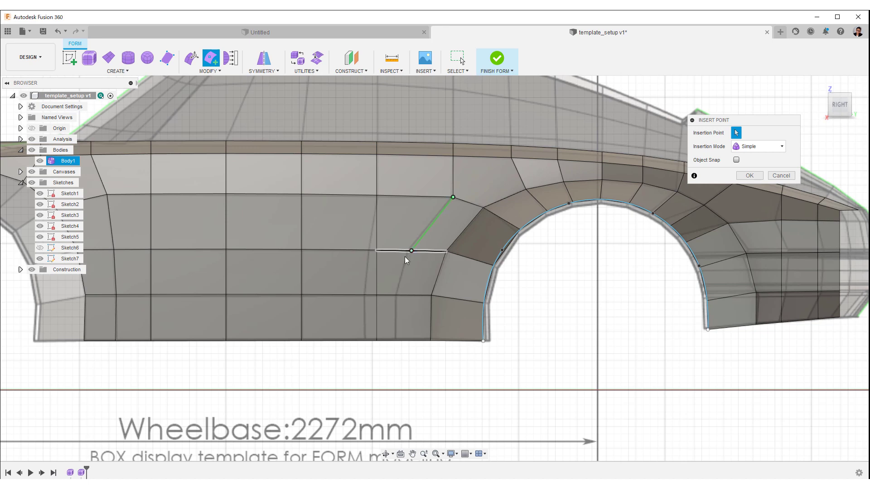
left_click(397, 295)
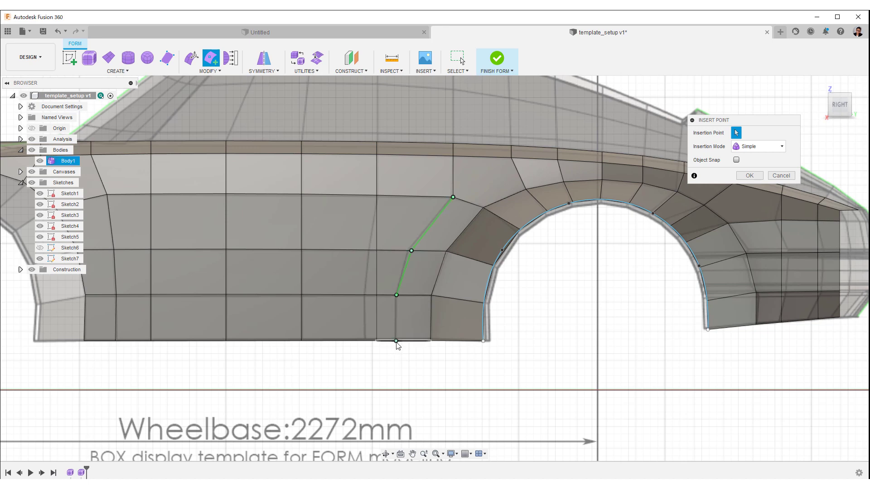
left_click(396, 341)
right_click(396, 345)
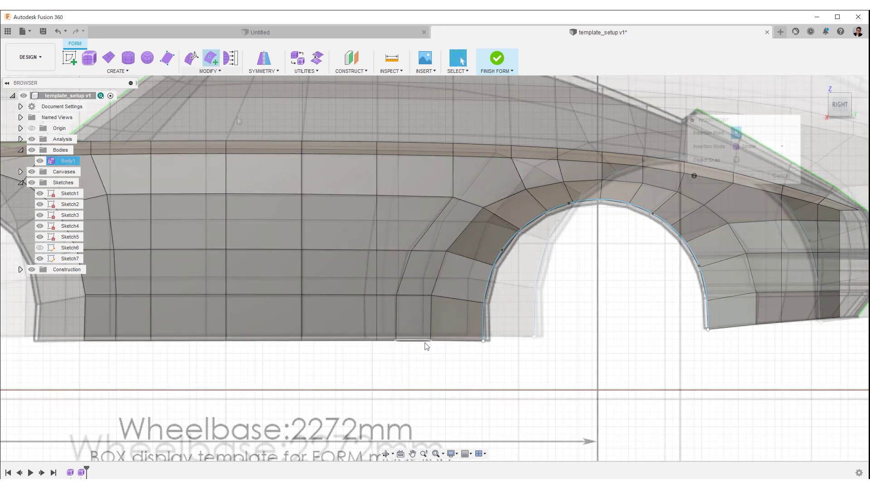
- Insert a second line of points farther forward on the side panel, following the canvas down to the lower edge
left_click(398, 151)
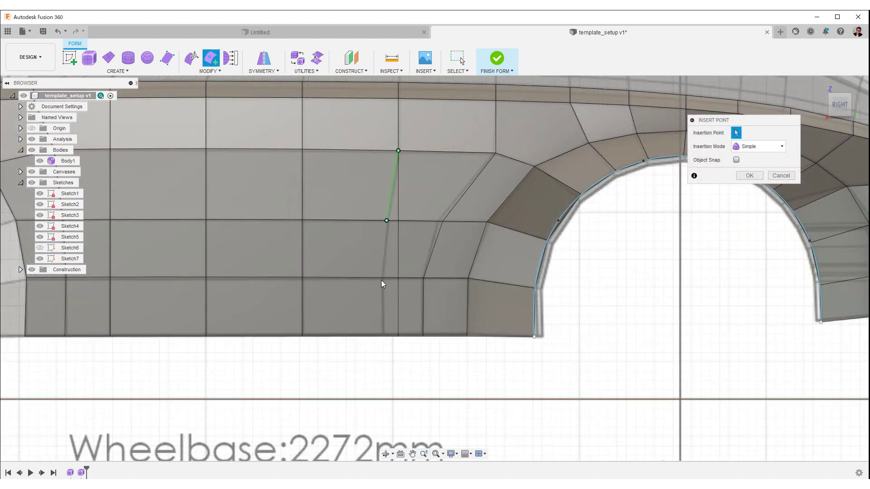
left_click(382, 278)
left_click(383, 336)
key("Return")
- Delete the old straight vertical edges between the two newly inserted edge lines
left_click(397, 212)
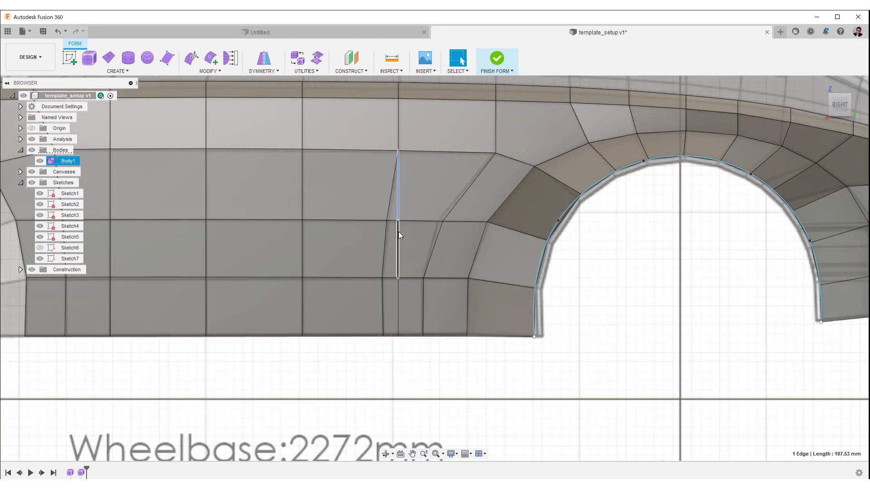
key("Delete")
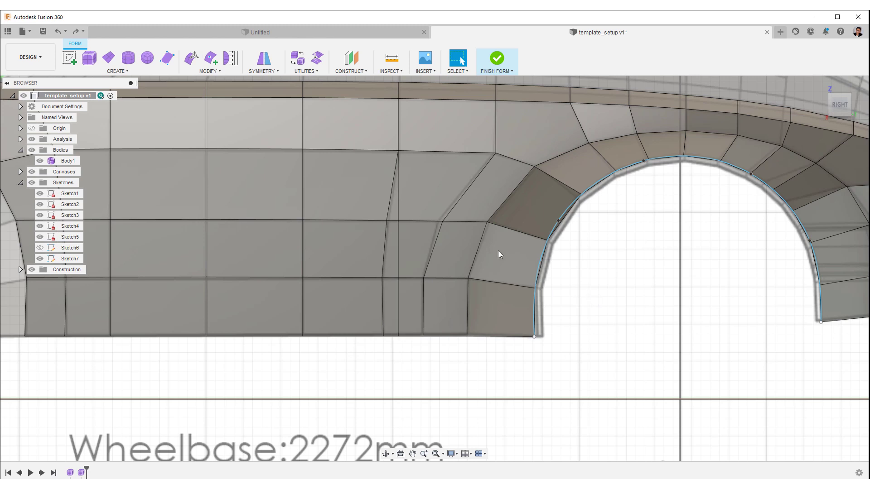
scroll(504, 239, "up", 1)
scroll(504, 242, "down", 1)
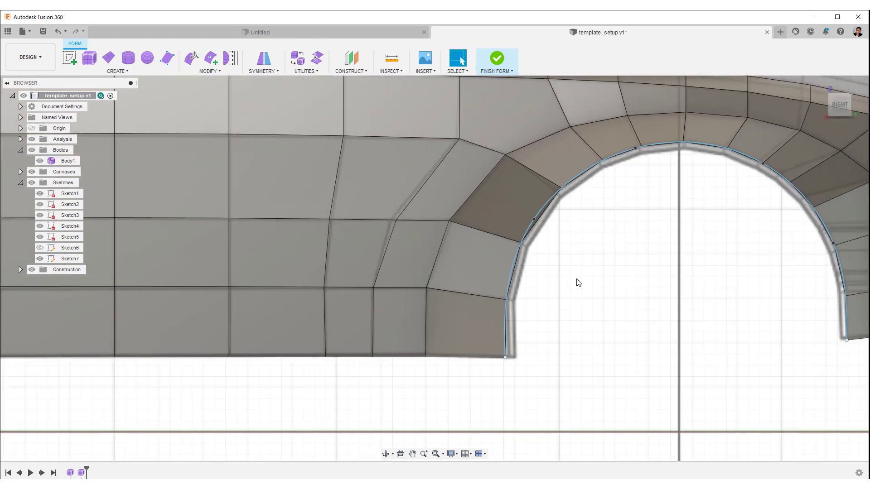
- Insert a corrected edge line ahead of the rear arch, tracing the canvas line more closely up to the shoulder edge
right_click(577, 281)
left_click(606, 264)
scroll(421, 270, "up", 2)
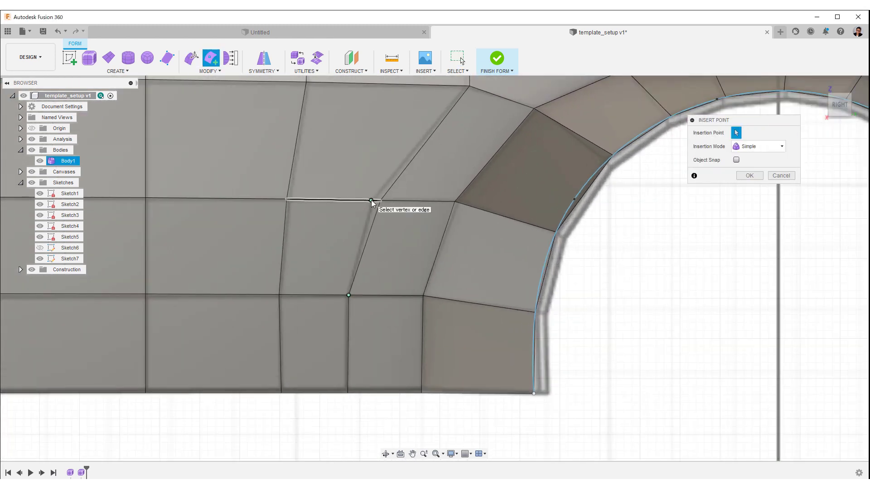
left_click(371, 199)
middle_click_drag(419, 202, 397, 275)
middle_click_drag(427, 243, 383, 354)
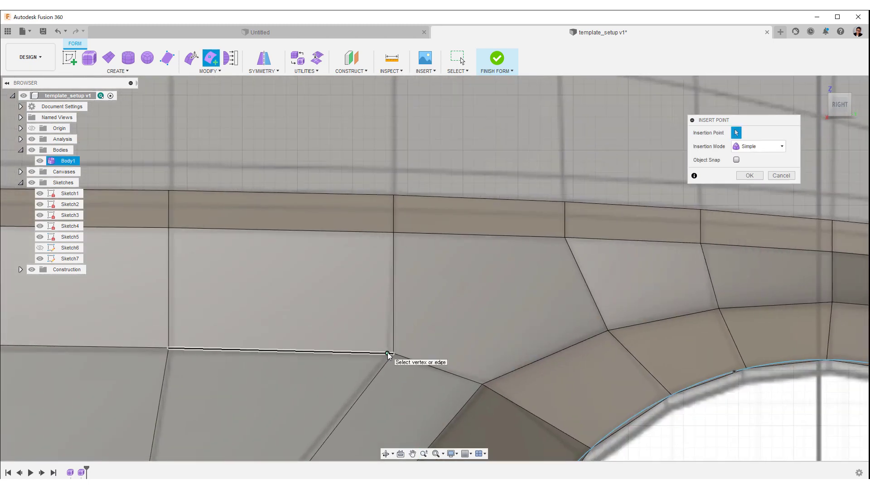
left_click(388, 354)
left_click(393, 233)
right_click(395, 236)
left_click(416, 226)
- Delete the superseded edges beside the corrected edge line ahead of the rear arch
left_click(393, 334)
left_click(387, 362, "shift")
right_click(387, 361)
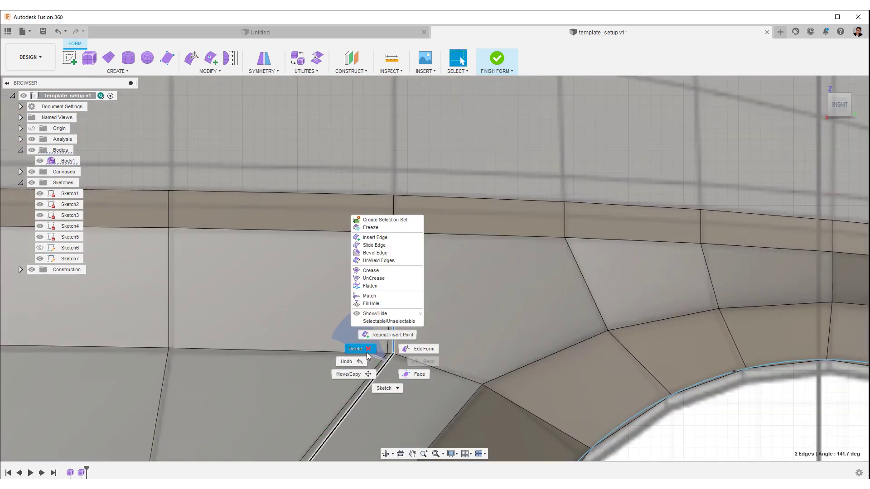
left_click(366, 352)
scroll(431, 262, "down", 3)
middle_click_drag(428, 388, 450, 321)
left_click(369, 352)
right_click(572, 362)
left_click(551, 352)
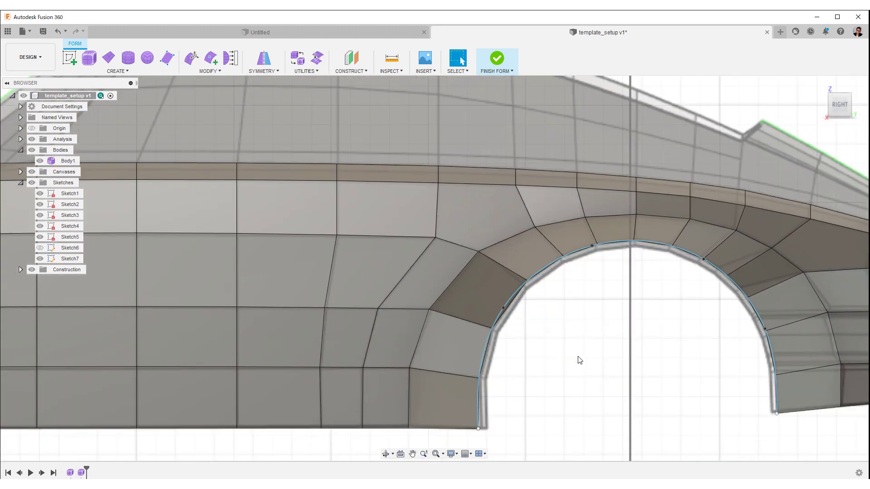
middle_click_drag(578, 357, 470, 356)
scroll(470, 356, "down", 3)
scroll(470, 356, "up", 1)
left_click(480, 316)
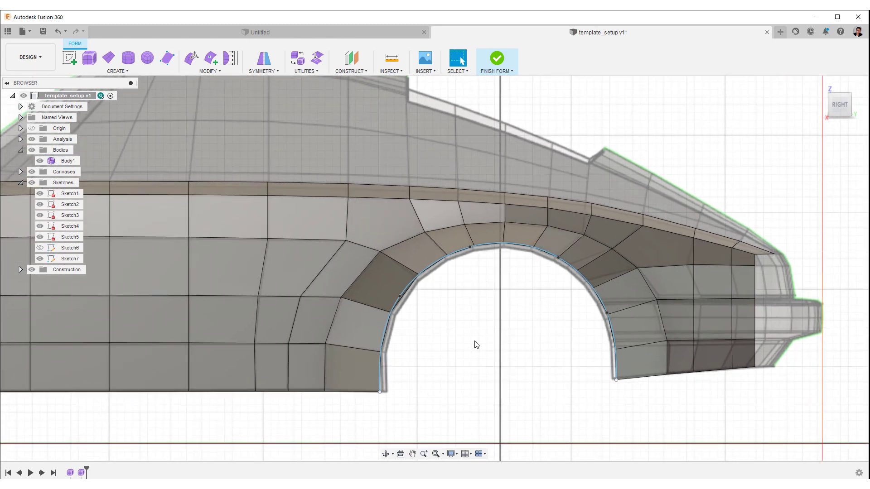
- Insert three edges across the rear wheel arch ring, from its outer vertices behind the crest to new points on the arch opening
scroll(473, 343, "up", 5)
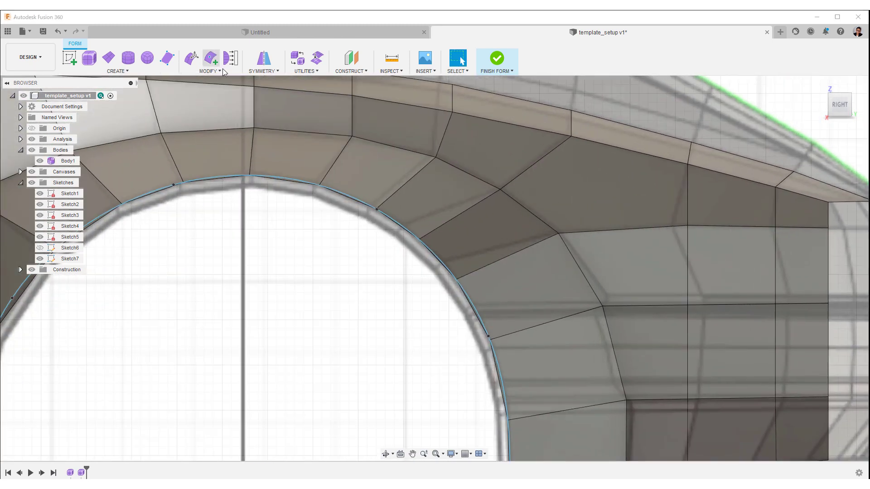
left_click(211, 58)
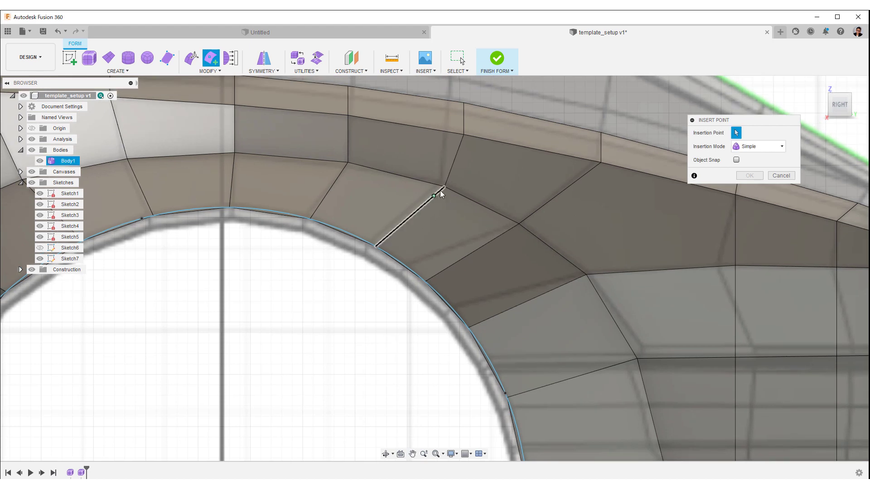
left_click(367, 243)
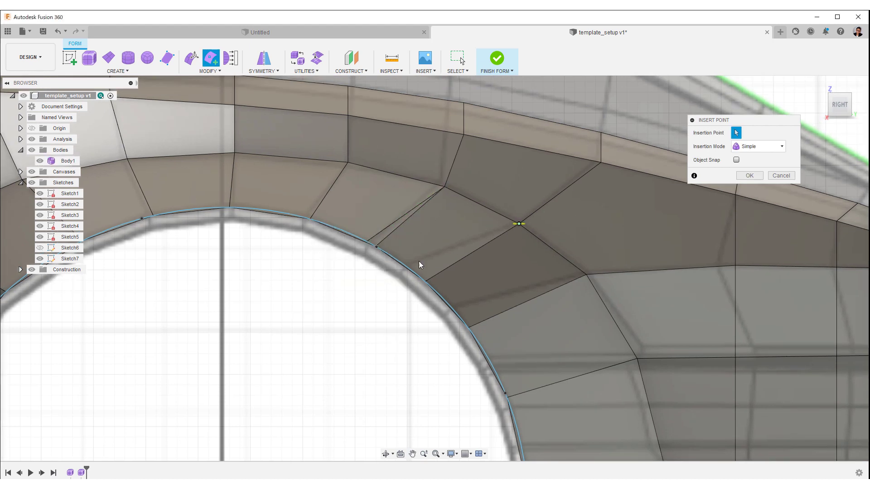
left_click(408, 268)
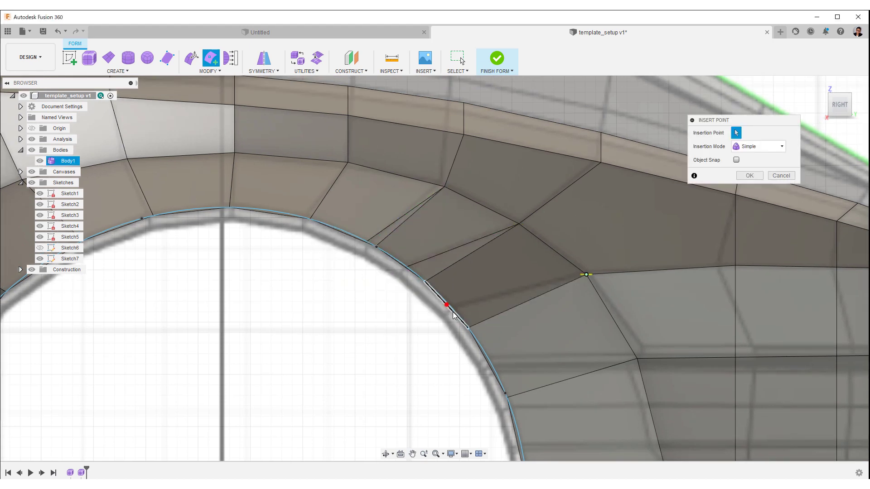
scroll(462, 337, "up", 2)
left_click(460, 327)
key("Return")
- Insert two more edges across the lower rear part of the arch ring, continuing the horizontal body lines to the arch opening
scroll(470, 305, "down", 2)
middle_click_drag(468, 408, 363, 254)
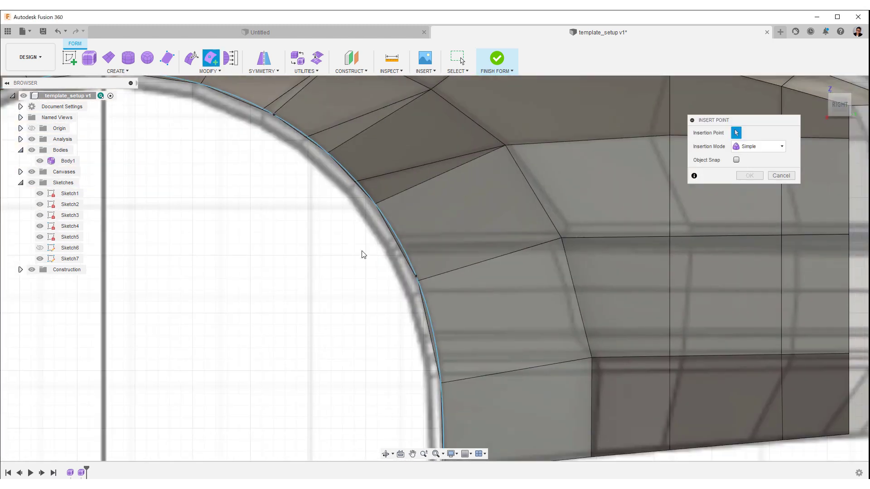
left_click(400, 248)
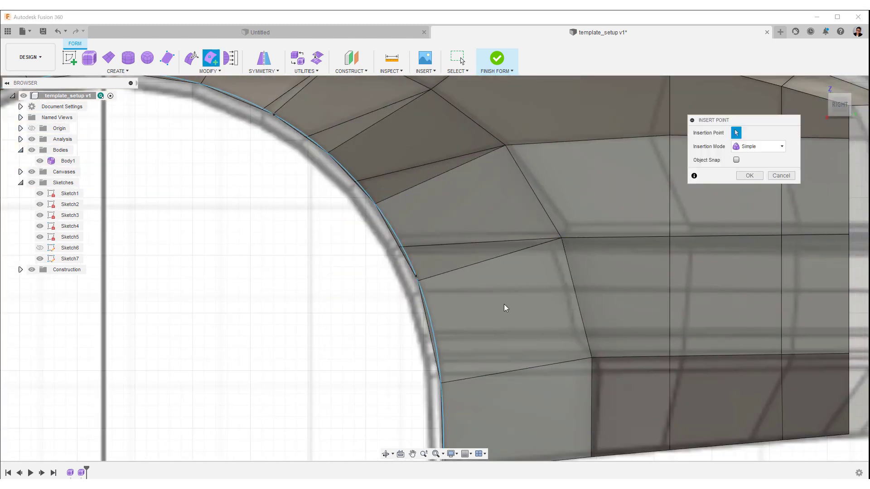
right_click(437, 363)
left_click(445, 336)
scroll(428, 361, "down", 2)
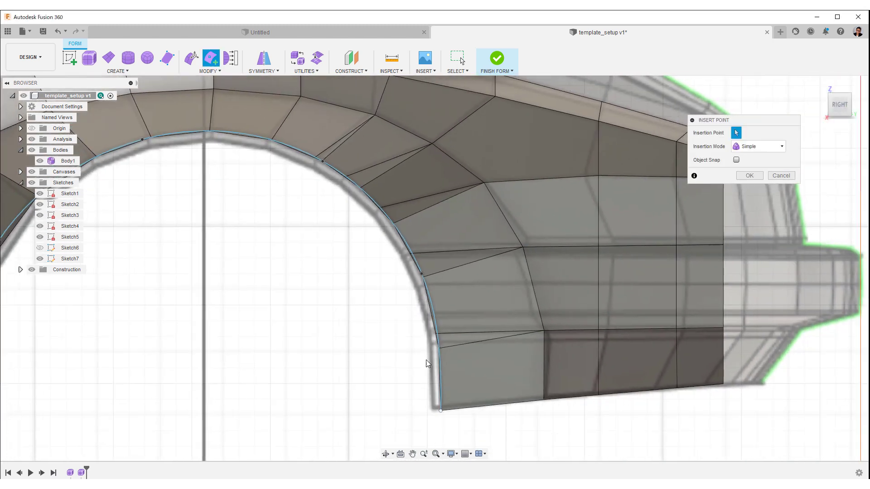
left_click(780, 176)
- Delete the old slanted edges beside the newly inserted ones on the rear half of the arch ring
left_click(494, 339)
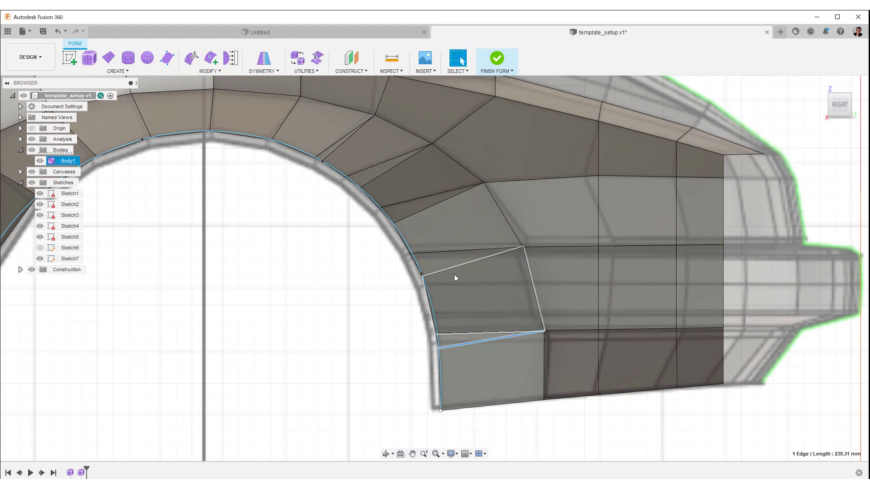
left_click(457, 267, "shift")
left_click(413, 214, "shift")
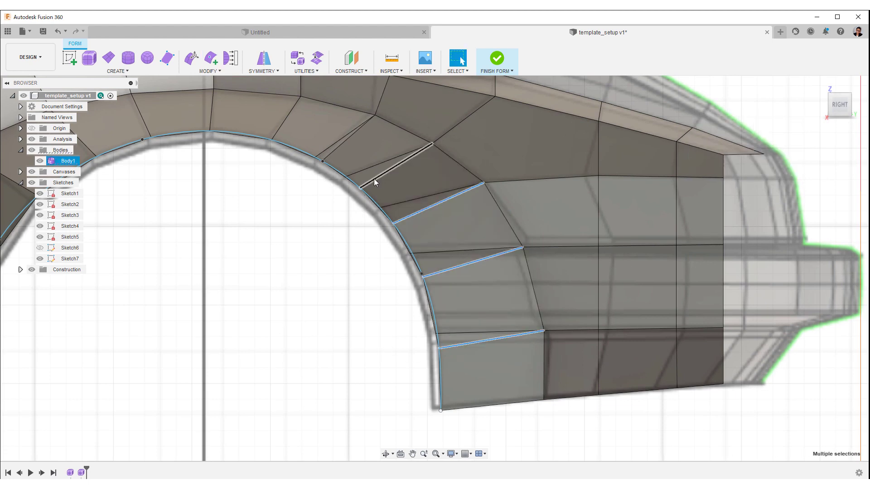
left_click(330, 152, "shift")
right_click(318, 247)
left_click(290, 234)
- Pull all vertices of the rear wheel arch opening onto the sketched arch curve, using the Control Points pull type
middle_click_drag(340, 277, 462, 380, "ctrl+shift")
left_click(230, 57)
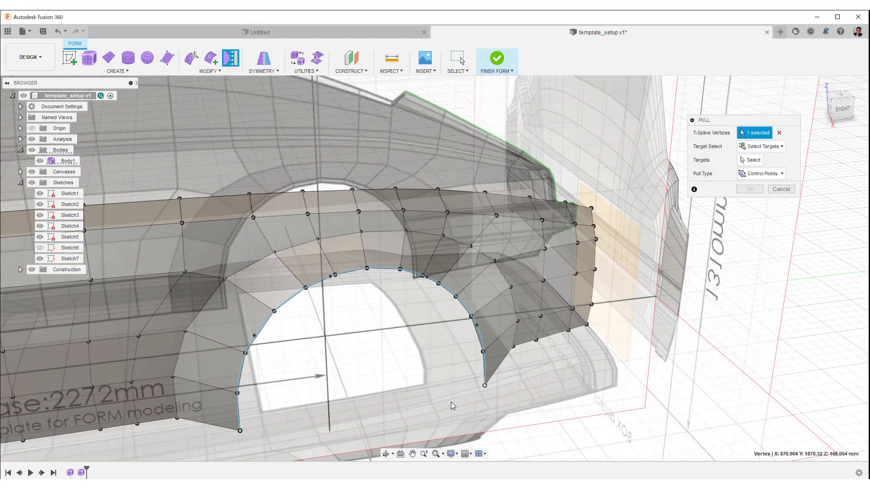
left_click(751, 160)
left_click(653, 295)
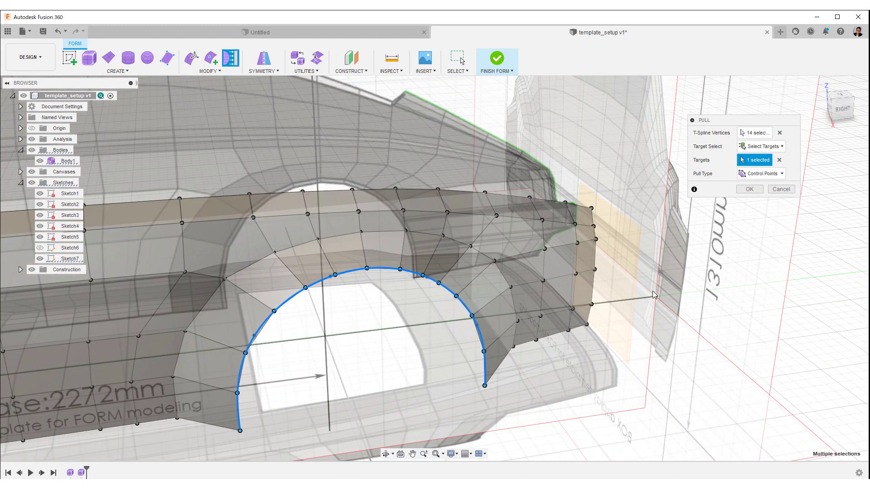
left_click(748, 190)
- Move the lowest vertex behind the rear wheel arch inward toward the car's centre, working in the back view
middle_click_drag(784, 292, 680, 290, "shift")
left_click(838, 110)
middle_click_drag(526, 199, 456, 201)
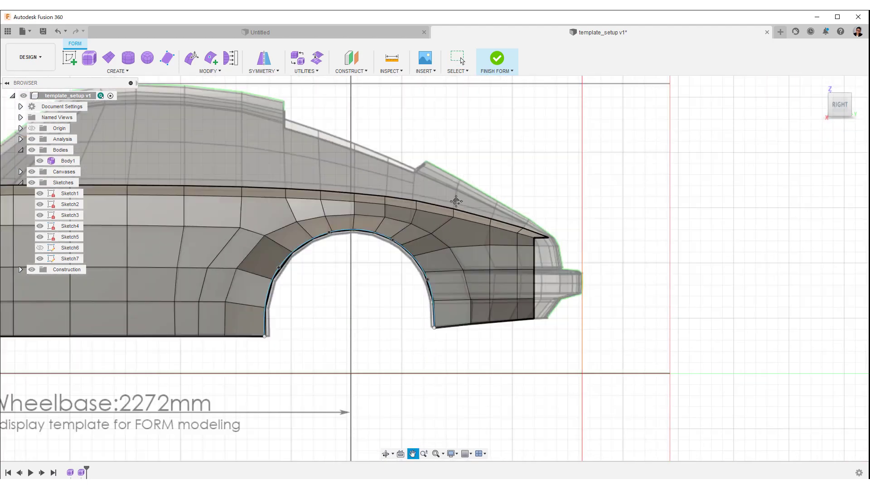
scroll(535, 329, "up", 5)
middle_click_drag(509, 306, 528, 353)
scroll(504, 374, "down", 3)
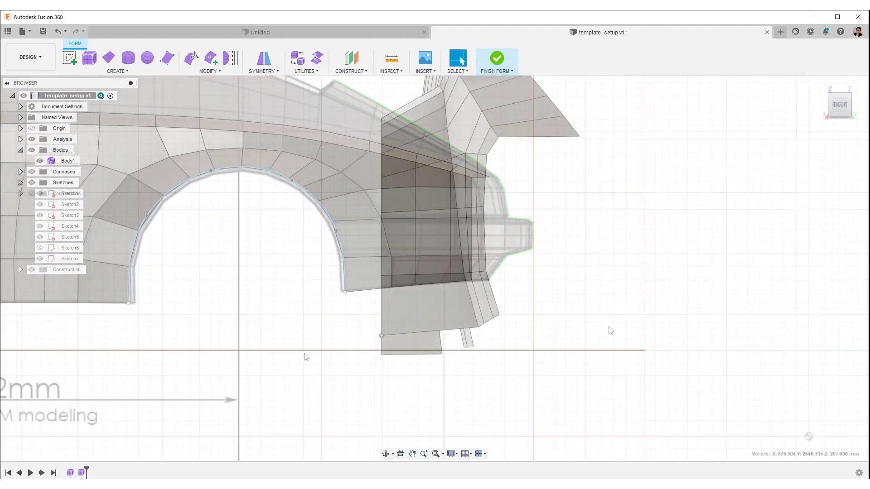
right_click(326, 363)
left_click(361, 374)
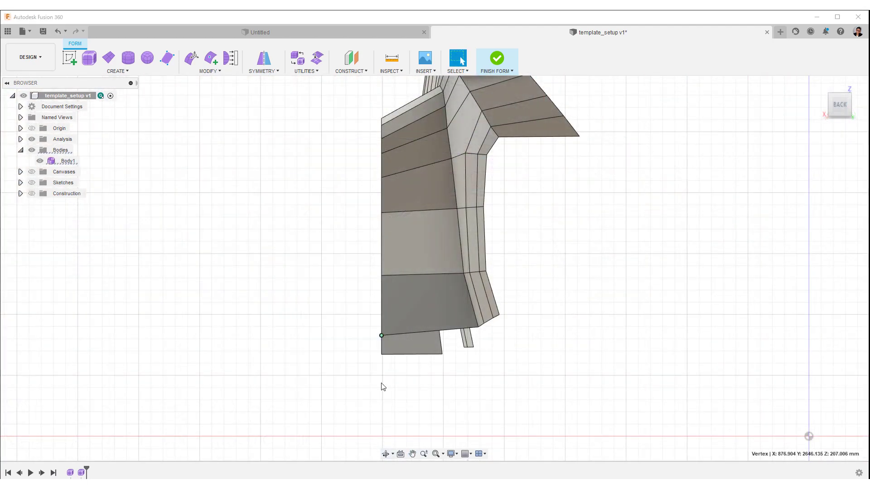
left_click_drag(369, 340, 381, 347)
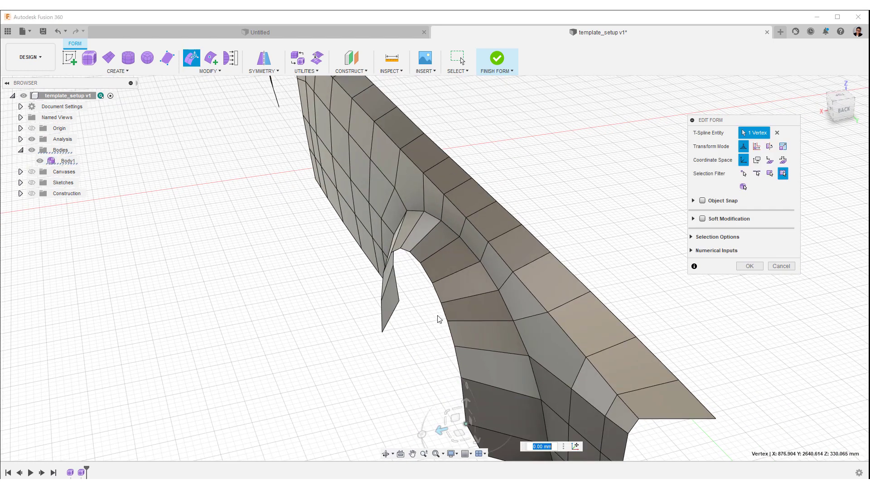
- Rotate the edges along the arch opening's rear side inward by about 3.6 degrees, with the pivot at their upper end
left_click(437, 295)
double_click(463, 400, "shift")
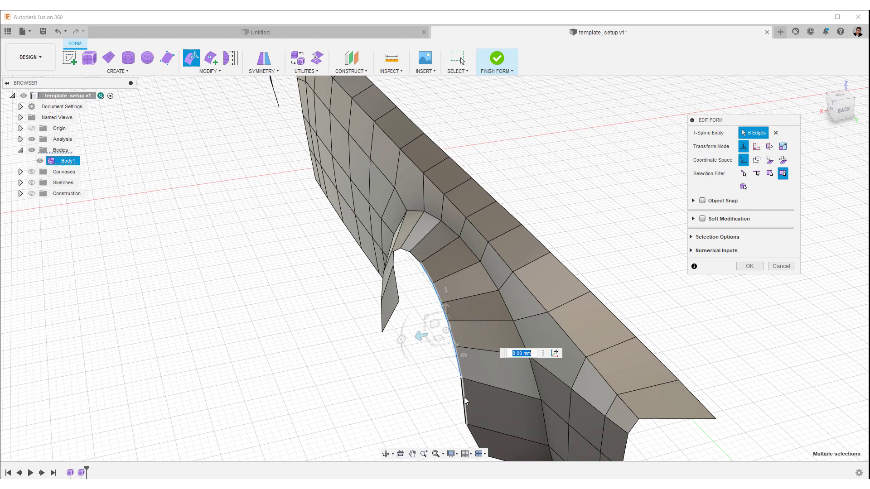
right_click(385, 382)
left_click(411, 383)
key("e")
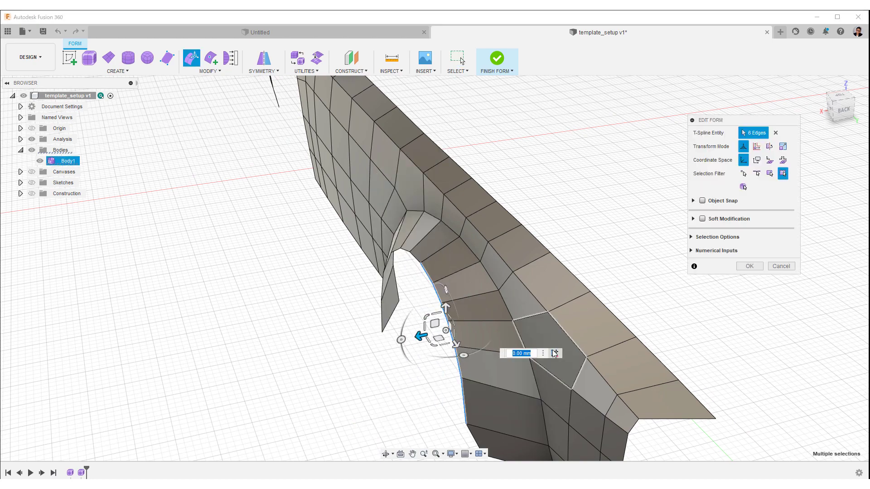
left_click(553, 353)
left_click(421, 263)
left_click(657, 286)
left_click(843, 110)
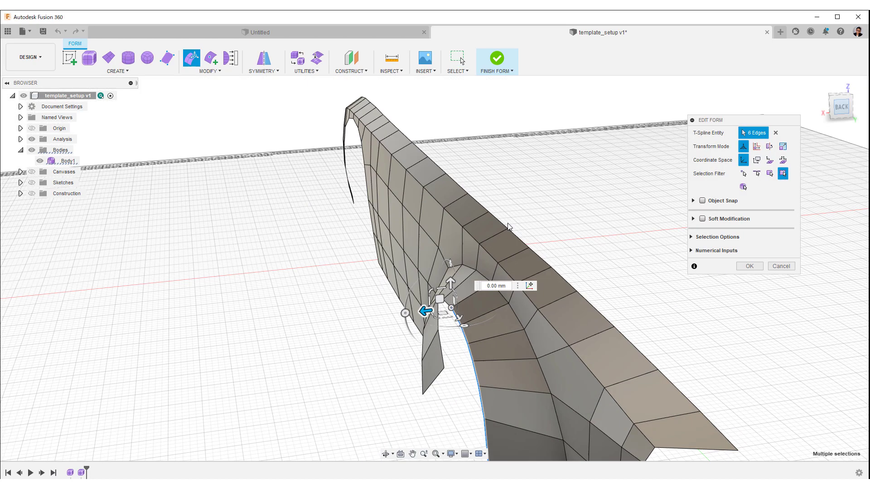
left_click_drag(332, 202, 331, 208)
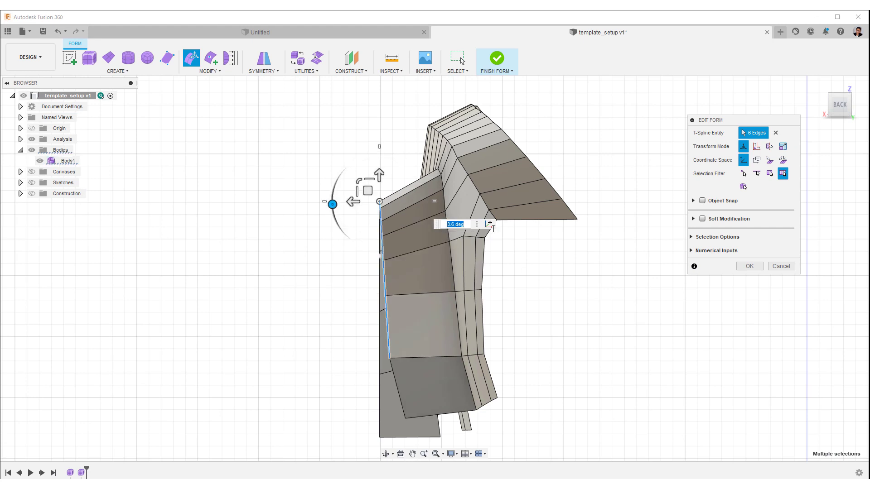
left_click(750, 266)
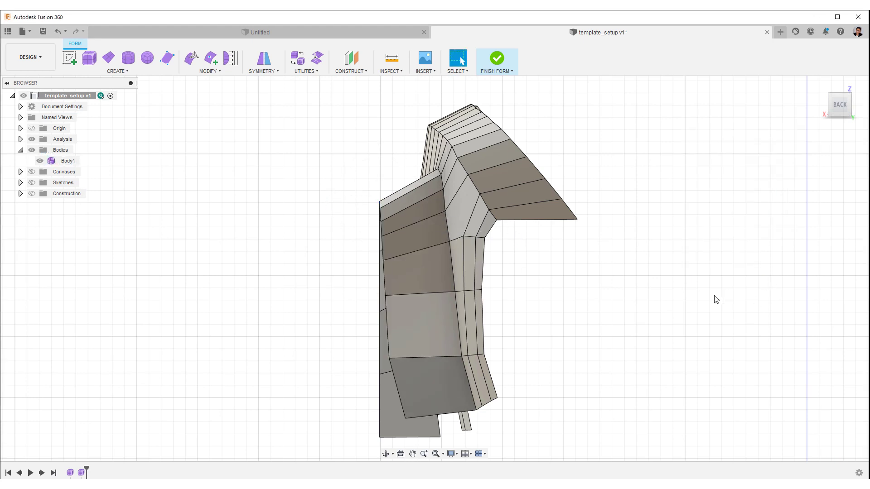
- Move the second-lowest vertex on the arch opening's rear side inward by about 3.2 mm
scroll(430, 394, "up", 3)
left_click(368, 343)
key("e")
left_click_drag(342, 347, 345, 348)
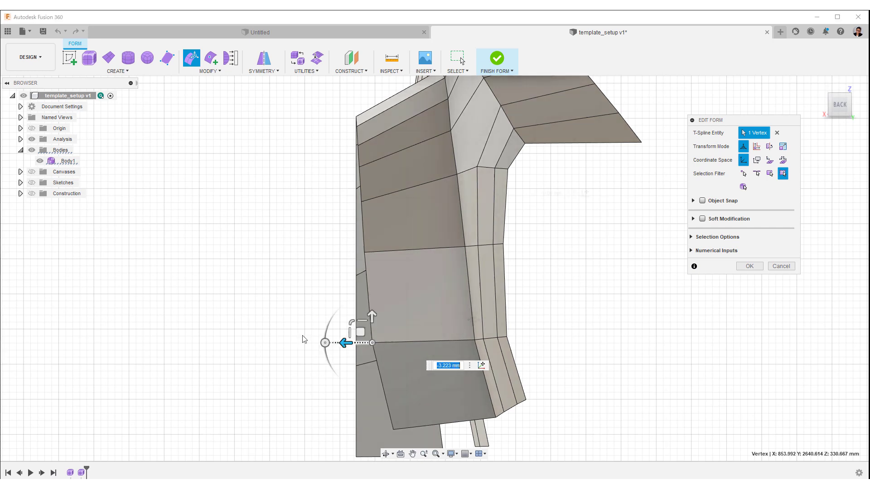
- Rotate the four edges along the arch opening's front side inward by 2 degrees about their upper end
left_click_drag(385, 246, 386, 249)
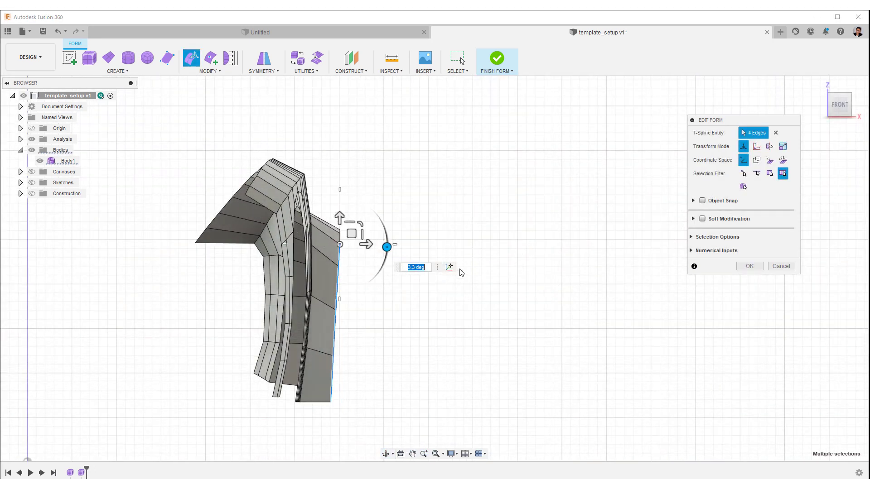
type("2")
middle_click_drag(430, 335, 510, 293)
scroll(518, 321, "up", 2)
left_click(759, 267)
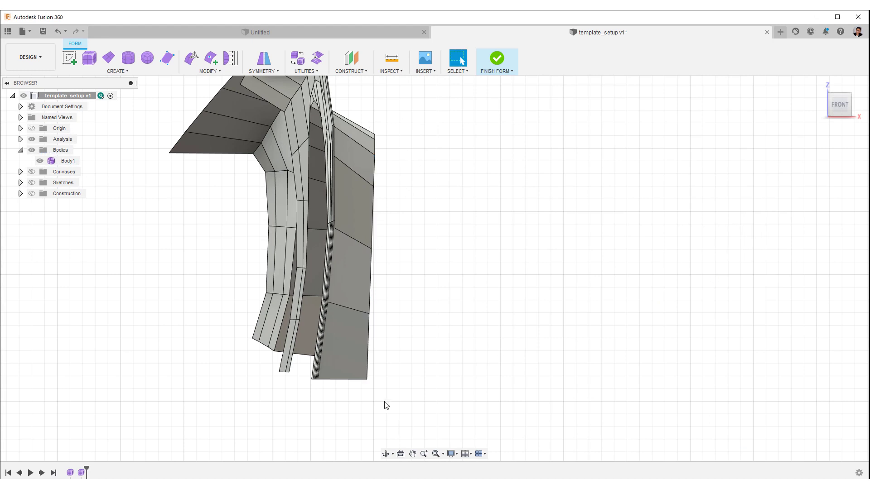
- Move the two lowest vertices on the arch opening's front side slightly inward to curve its lower end
left_click(367, 380)
right_click(412, 360)
left_click(437, 349)
left_click_drag(397, 385, 390, 393)
left_click(369, 314)
left_click_drag(397, 316, 397, 321)
left_click(455, 253)
- Shift the two middle edges on the arch opening's front side slightly inward to even out the curve
scroll(435, 258, "up", 4)
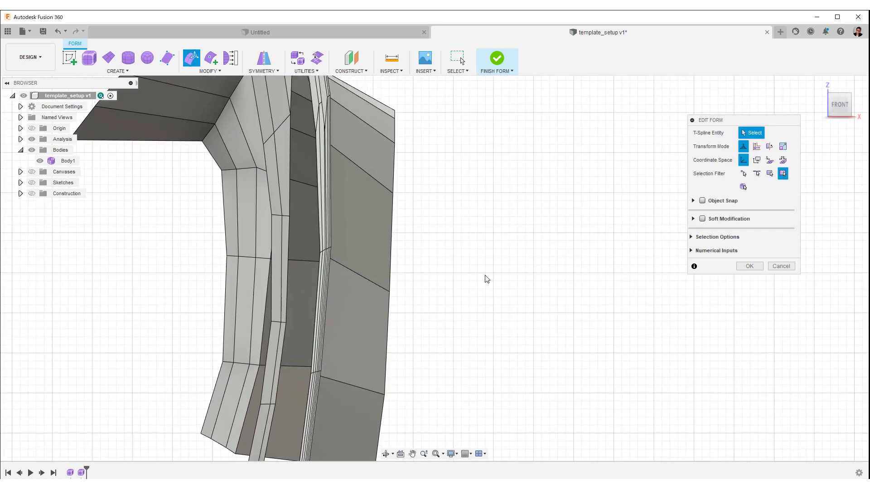
left_click(392, 272)
left_click(388, 328, "ctrl")
left_click_drag(416, 294, 415, 294)
left_click(523, 360)
- Move the lowest edge on the arch opening's front side slightly inward and finish the form edit
scroll(523, 360, "down", 4)
scroll(460, 393, "up", 2)
middle_click_drag(465, 347, 506, 314)
left_click(429, 330)
left_click_drag(456, 337, 456, 337)
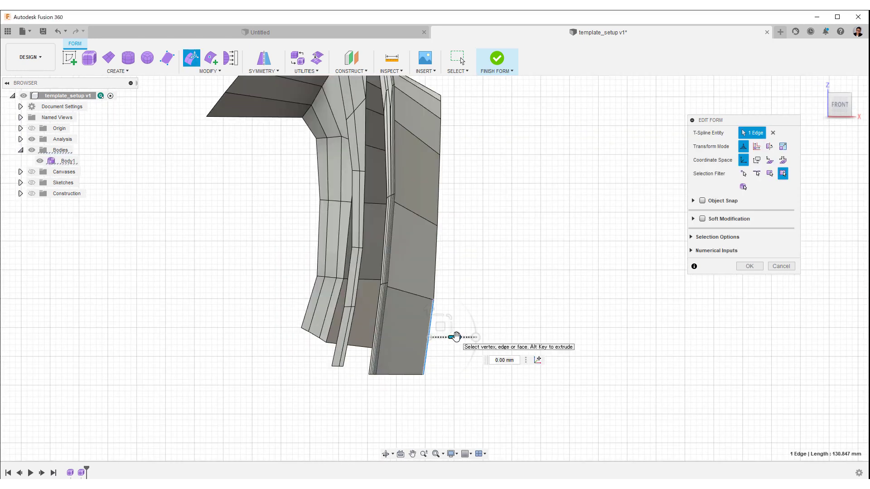
left_click_drag(456, 337, 455, 340)
scroll(446, 272, "down", 4)
left_click(470, 288)
- Switch the body to smooth display and hide the analysis to inspect the surface around the rear wheel arch
middle_click_drag(585, 317, 484, 238, "shift")
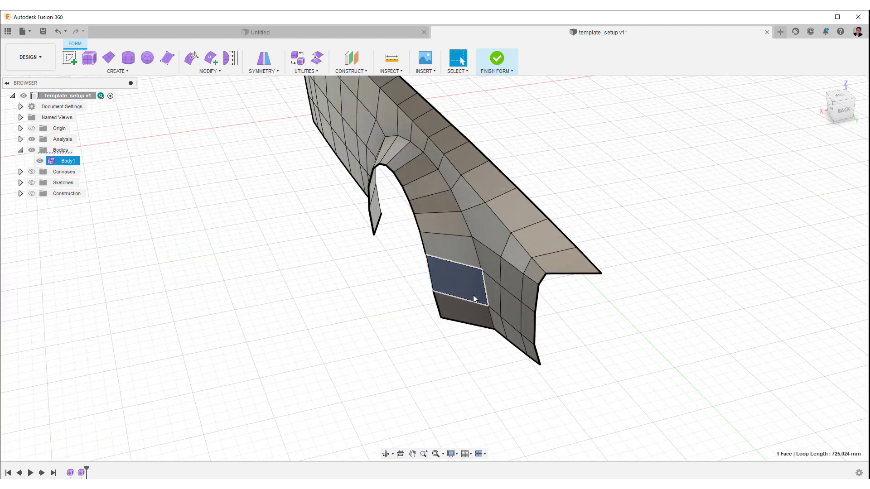
left_click(484, 235)
key("alt+3")
left_click(32, 139)
middle_click_drag(385, 290, 390, 345, "shift")
left_click(305, 71)
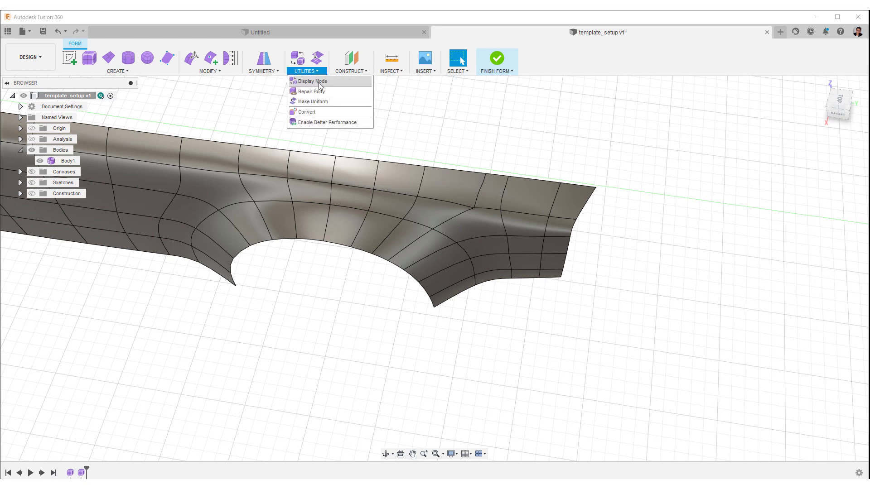
left_click(312, 80)
left_click(396, 190)
left_click(781, 297)
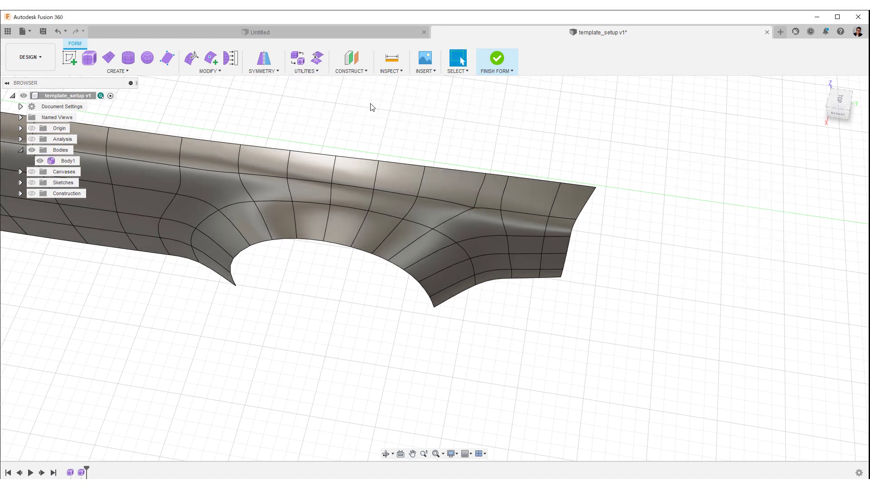
- Run Repair Body on the side panel body and apply AutoRepair to its faulty points
left_click(349, 173)
left_click(306, 71)
left_click(320, 91)
left_click(425, 195)
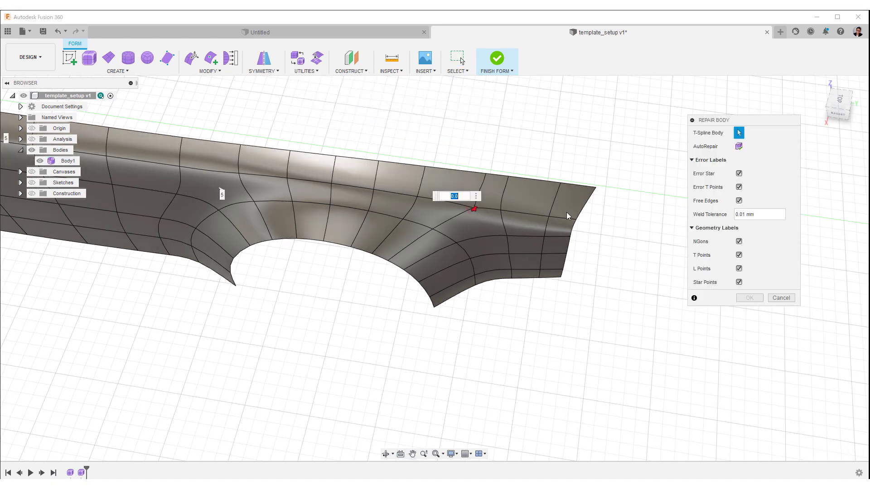
left_click(739, 147)
left_click(748, 298)
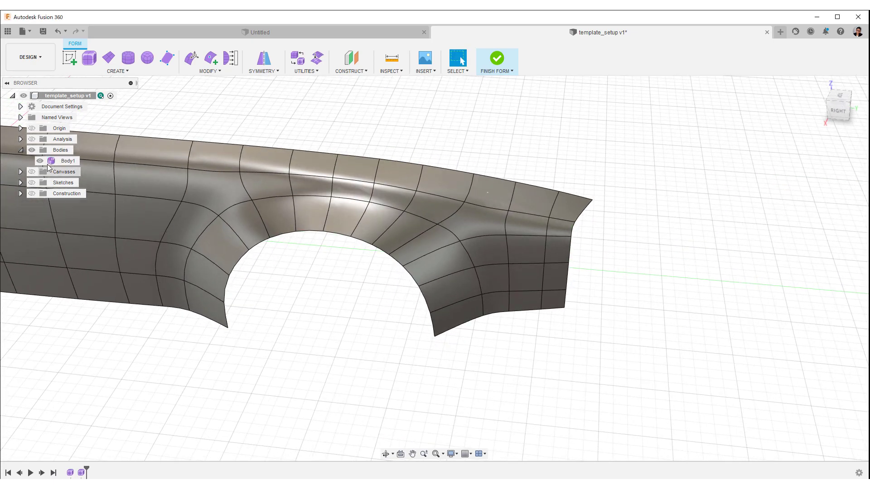
- Show the analysis and canvases, and extrude the rear wheel arch's opening edges inward, scaling them narrower lengthwise
left_click(32, 139)
middle_click_drag(317, 309, 445, 305, "shift")
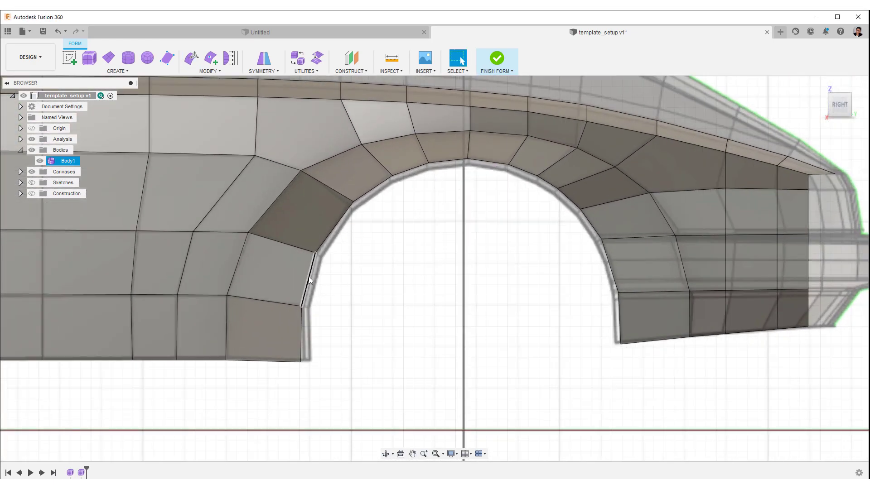
double_click(308, 277)
middle_click_drag(396, 285, 337, 272)
right_click(345, 274)
left_click(380, 266)
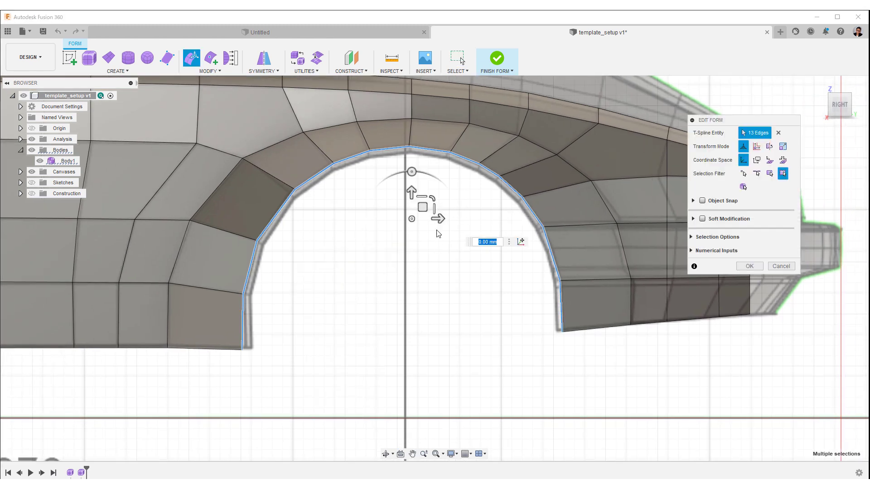
left_click_drag(434, 209, 430, 209, "alt")
- Reposition the pivot and fit the rear arch lip's inner edges, shortening them vertically and shifting them about 7.6 mm up and 4.3 mm forward
left_click(521, 242)
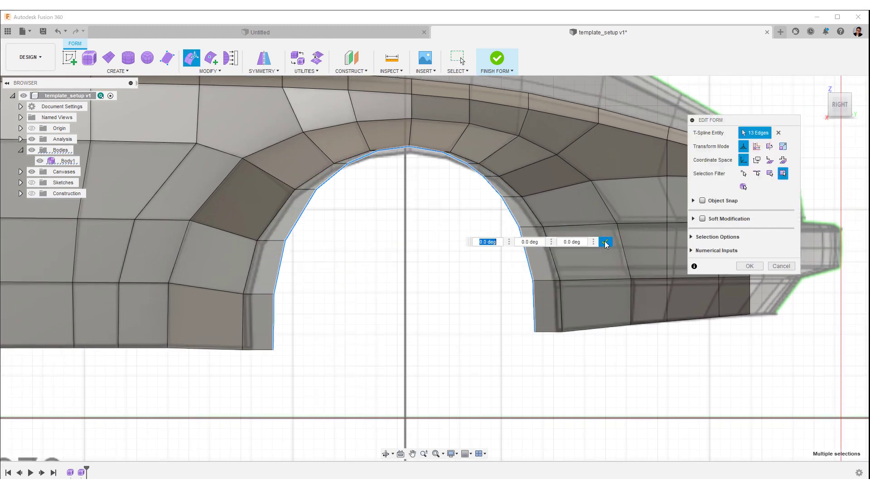
left_click_drag(316, 336, 304, 324)
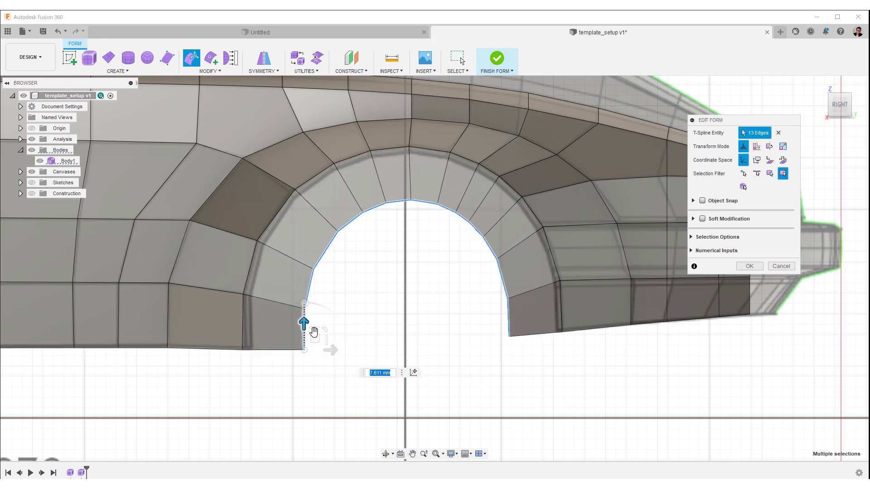
left_click_drag(332, 350, 330, 351)
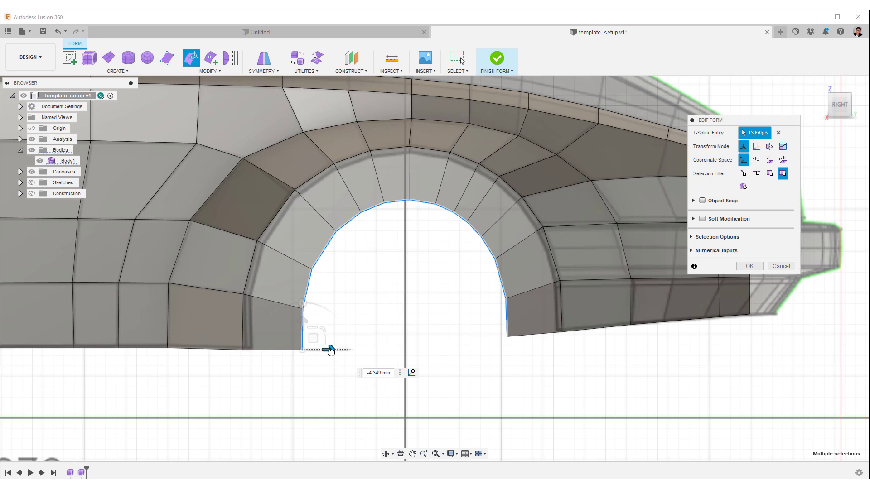
left_click(751, 267)
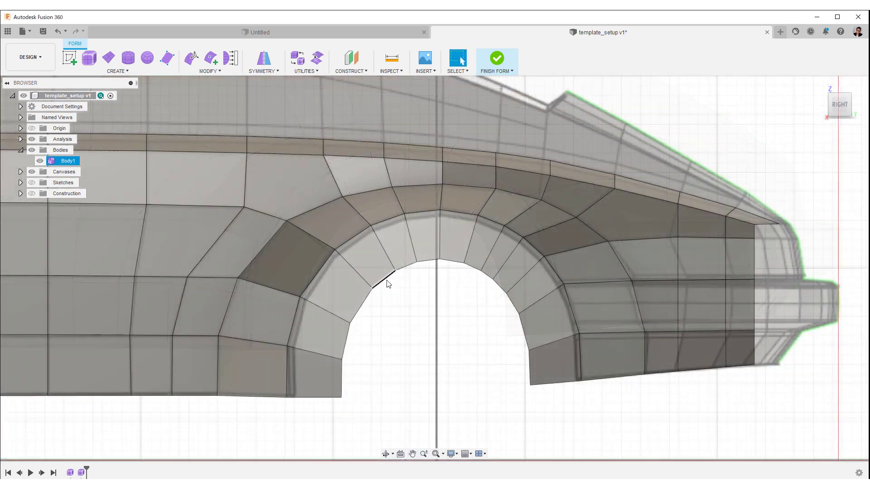
- Insert a single edge loop at location 0.88 from the rear arch's inner boundary, and delete the surplus innermost edge loop
double_click(387, 277)
right_click(393, 314)
left_click(380, 370)
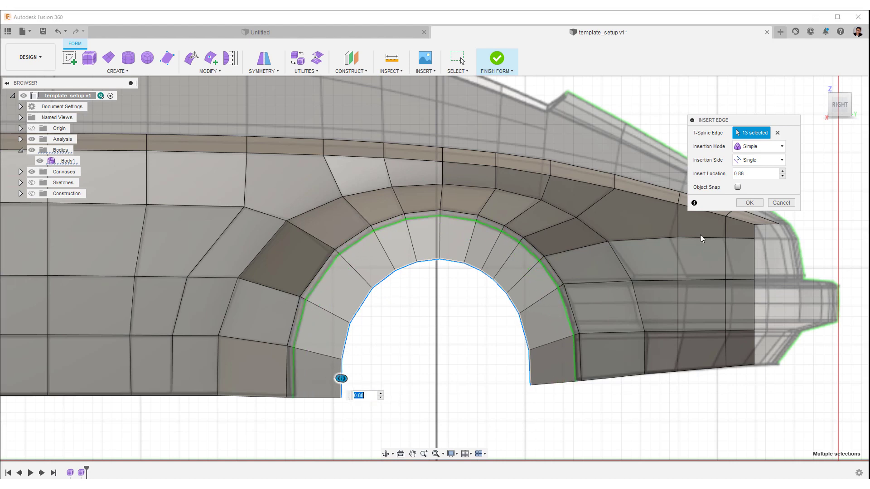
left_click(749, 202)
double_click(433, 261)
right_click(434, 262)
left_click(405, 248)
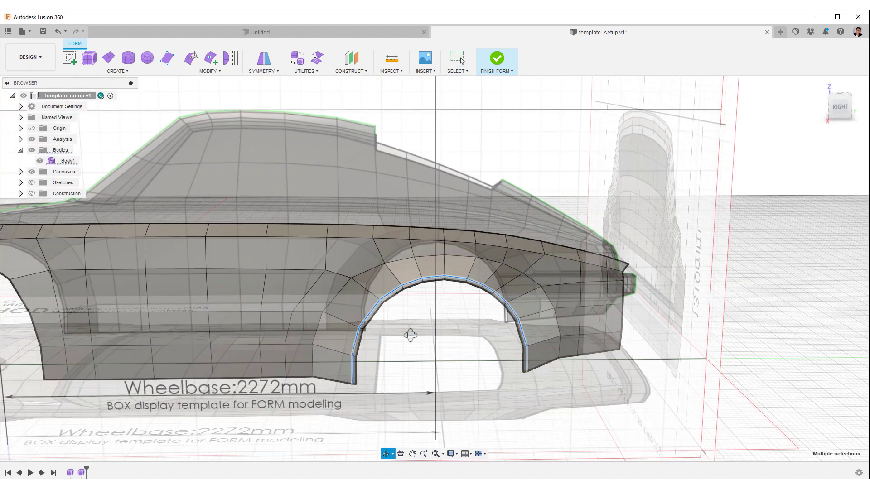
- Crease the selected edge loop around the rear wheel arch's lip
middle_click_drag(410, 335, 356, 320, "shift")
right_click(356, 319)
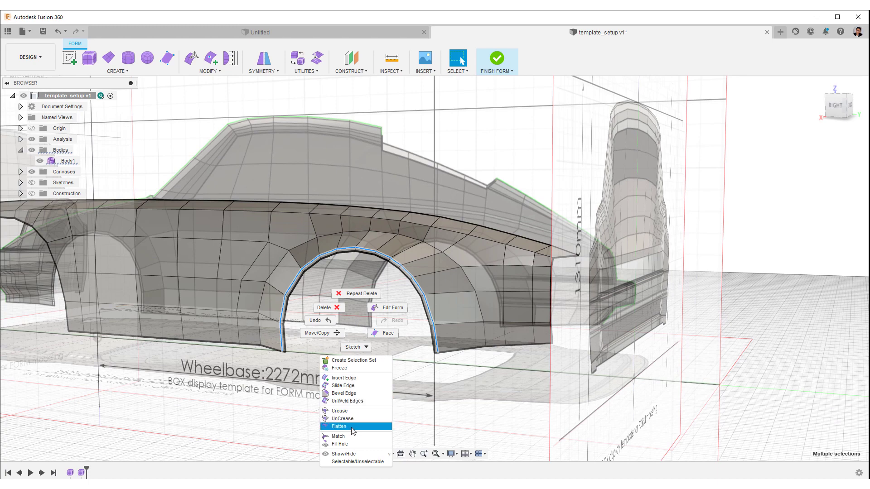
left_click(348, 414)
left_click(750, 176)
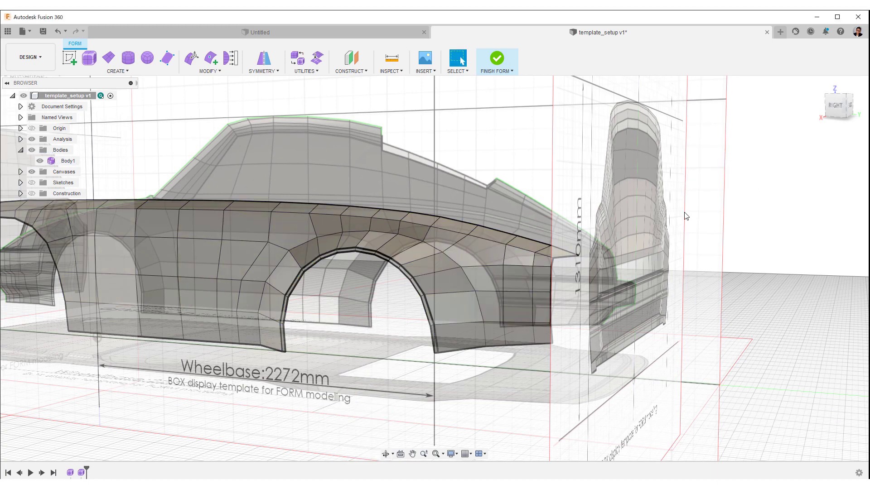
- Switch the body to smooth display and hide the canvases to examine the zebra stripes around the rear wheel arch
scroll(450, 309, "up", 3)
left_click(451, 310)
key("alt+3")
middle_click_drag(450, 309, 465, 295)
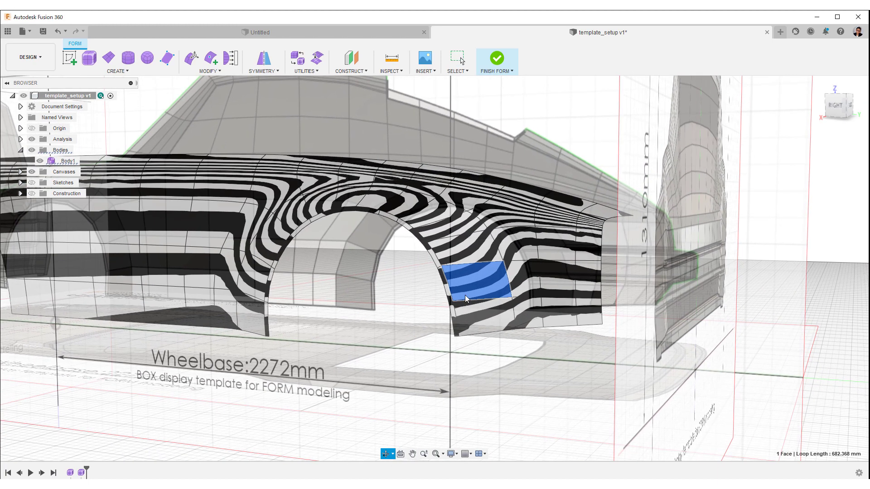
left_click(33, 173)
left_click(470, 375)
middle_click_drag(470, 374, 396, 376, "shift")
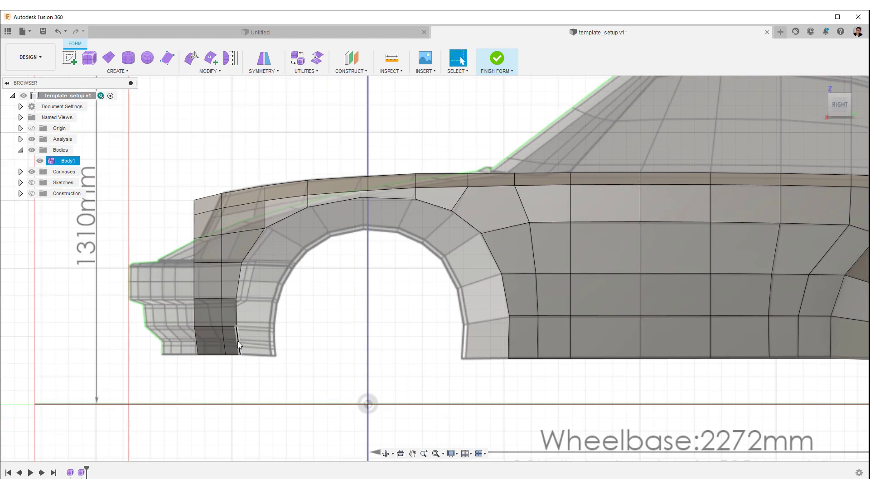
- Extrude the front wheel arch's opening edges inward, scaling them narrower lengthwise and to about 0.77 in height
double_click(238, 341)
key("e")
left_click_drag(390, 259, 383, 270)
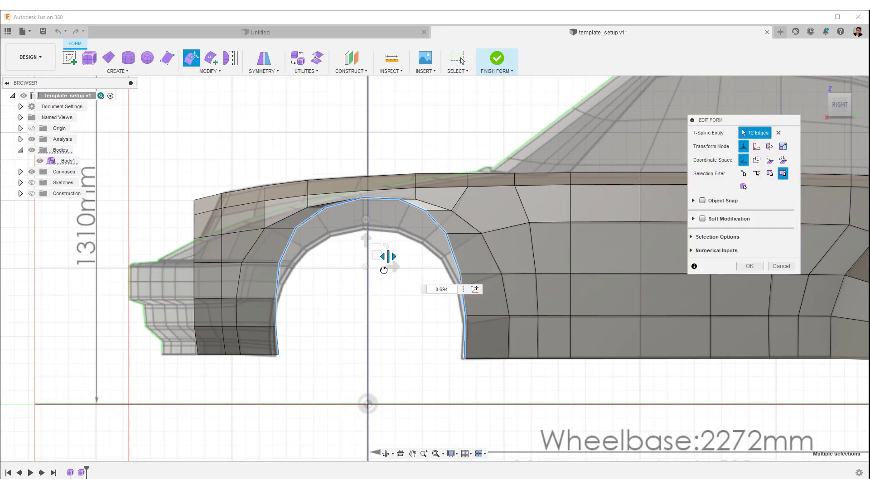
left_click_drag(292, 331, 292, 339)
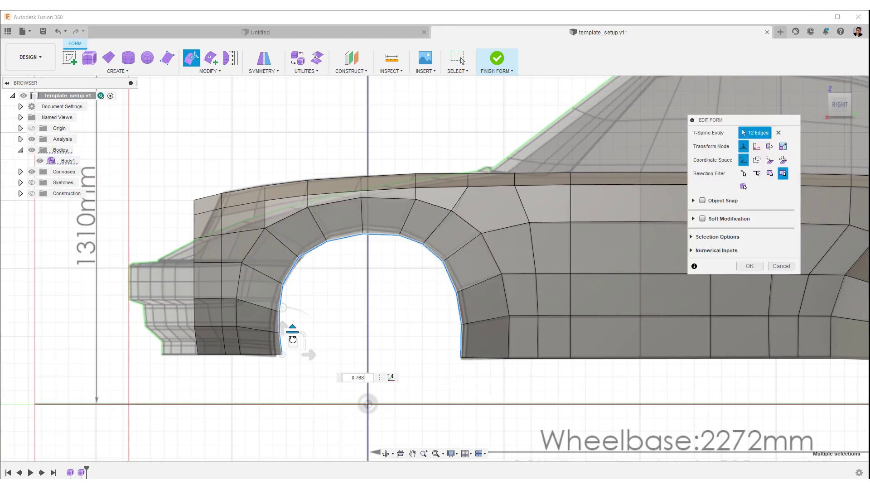